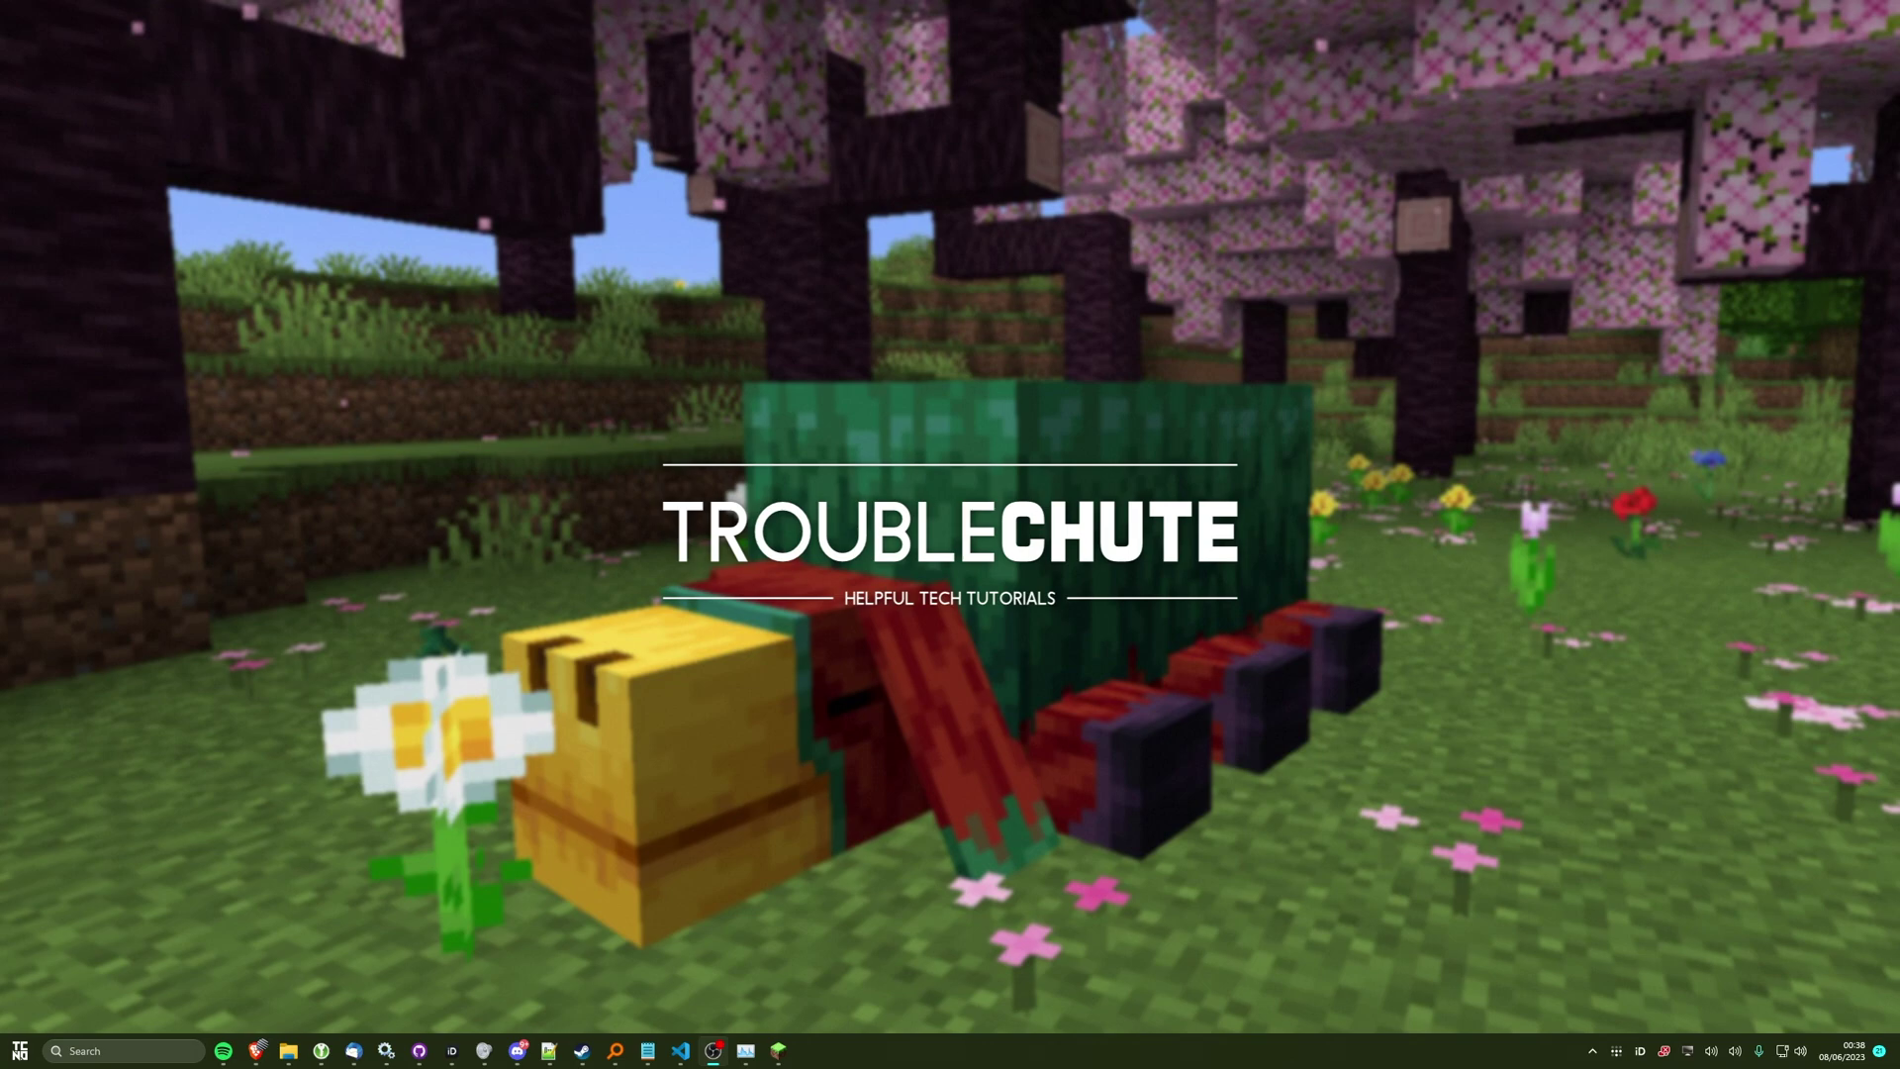
# - Switch to Minecraft, open the video settings and set the GUI scale to 2
pyautogui.click(779, 1050)
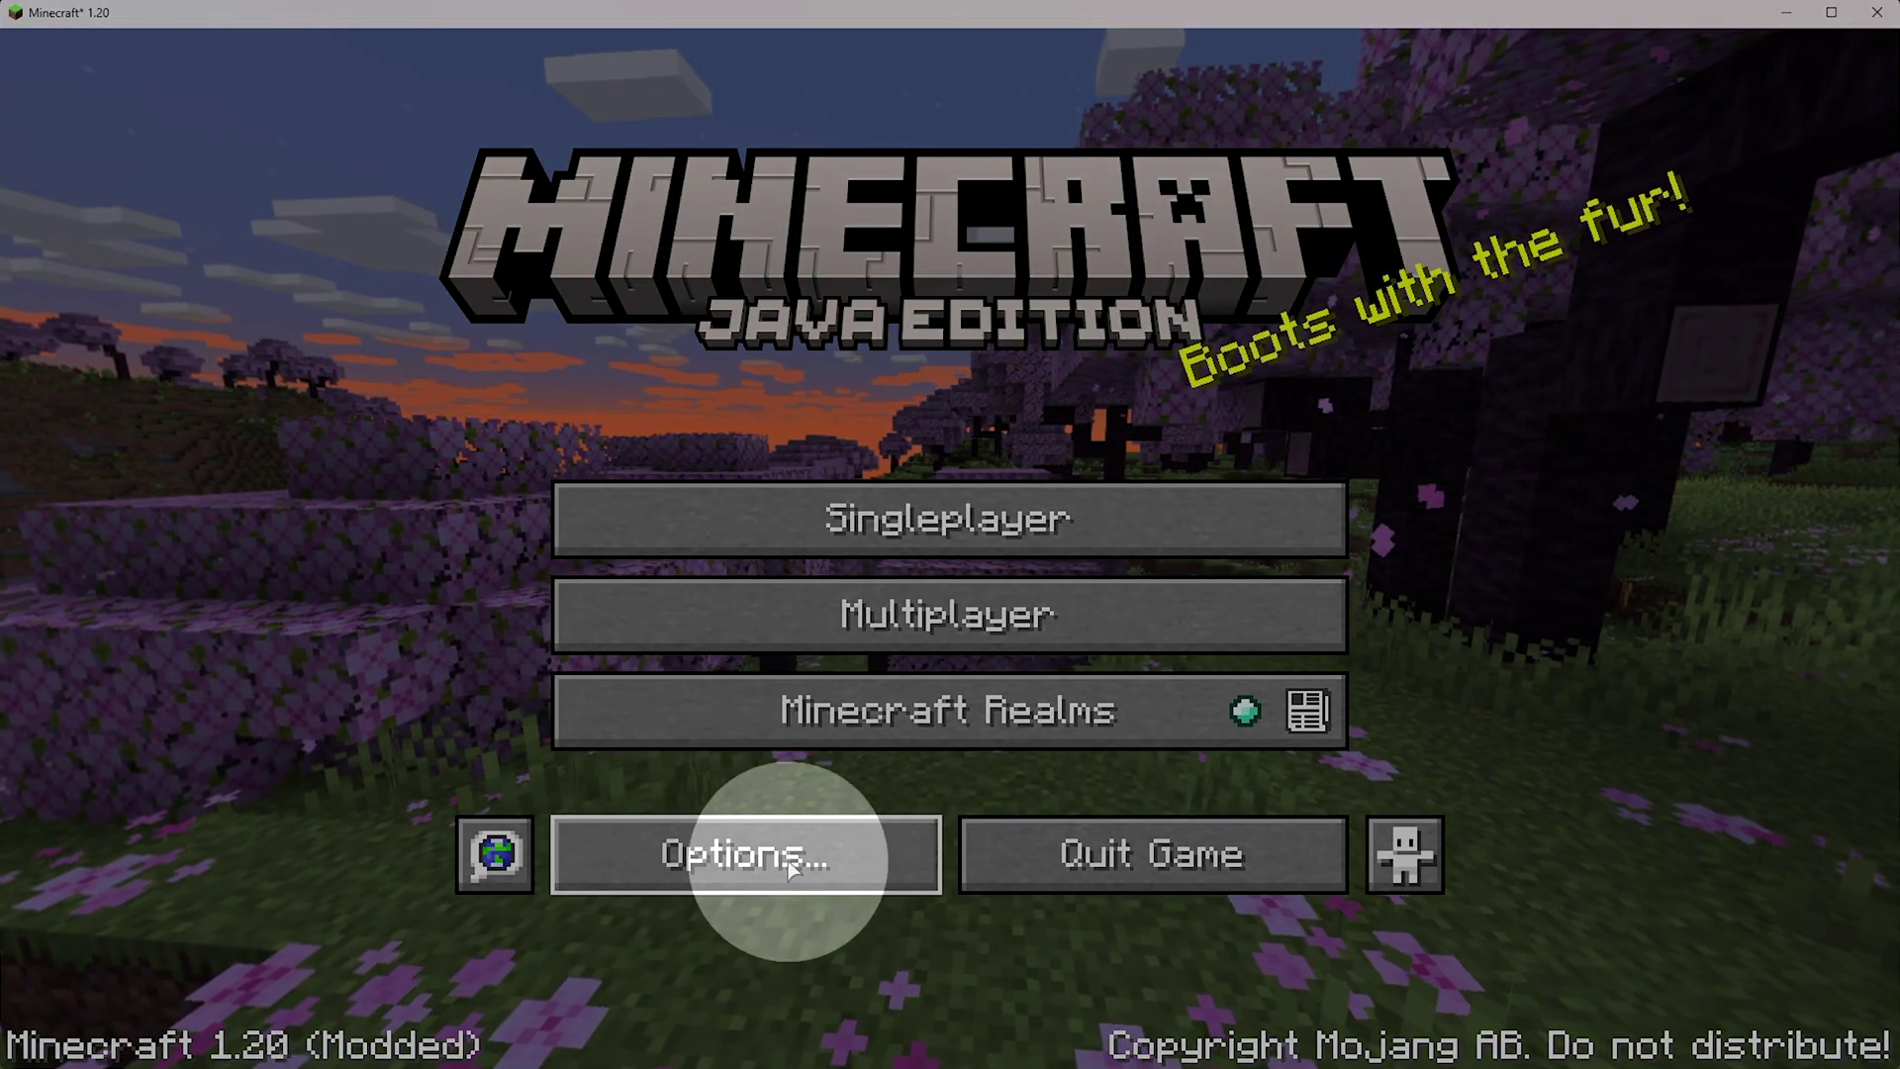
pyautogui.click(732, 854)
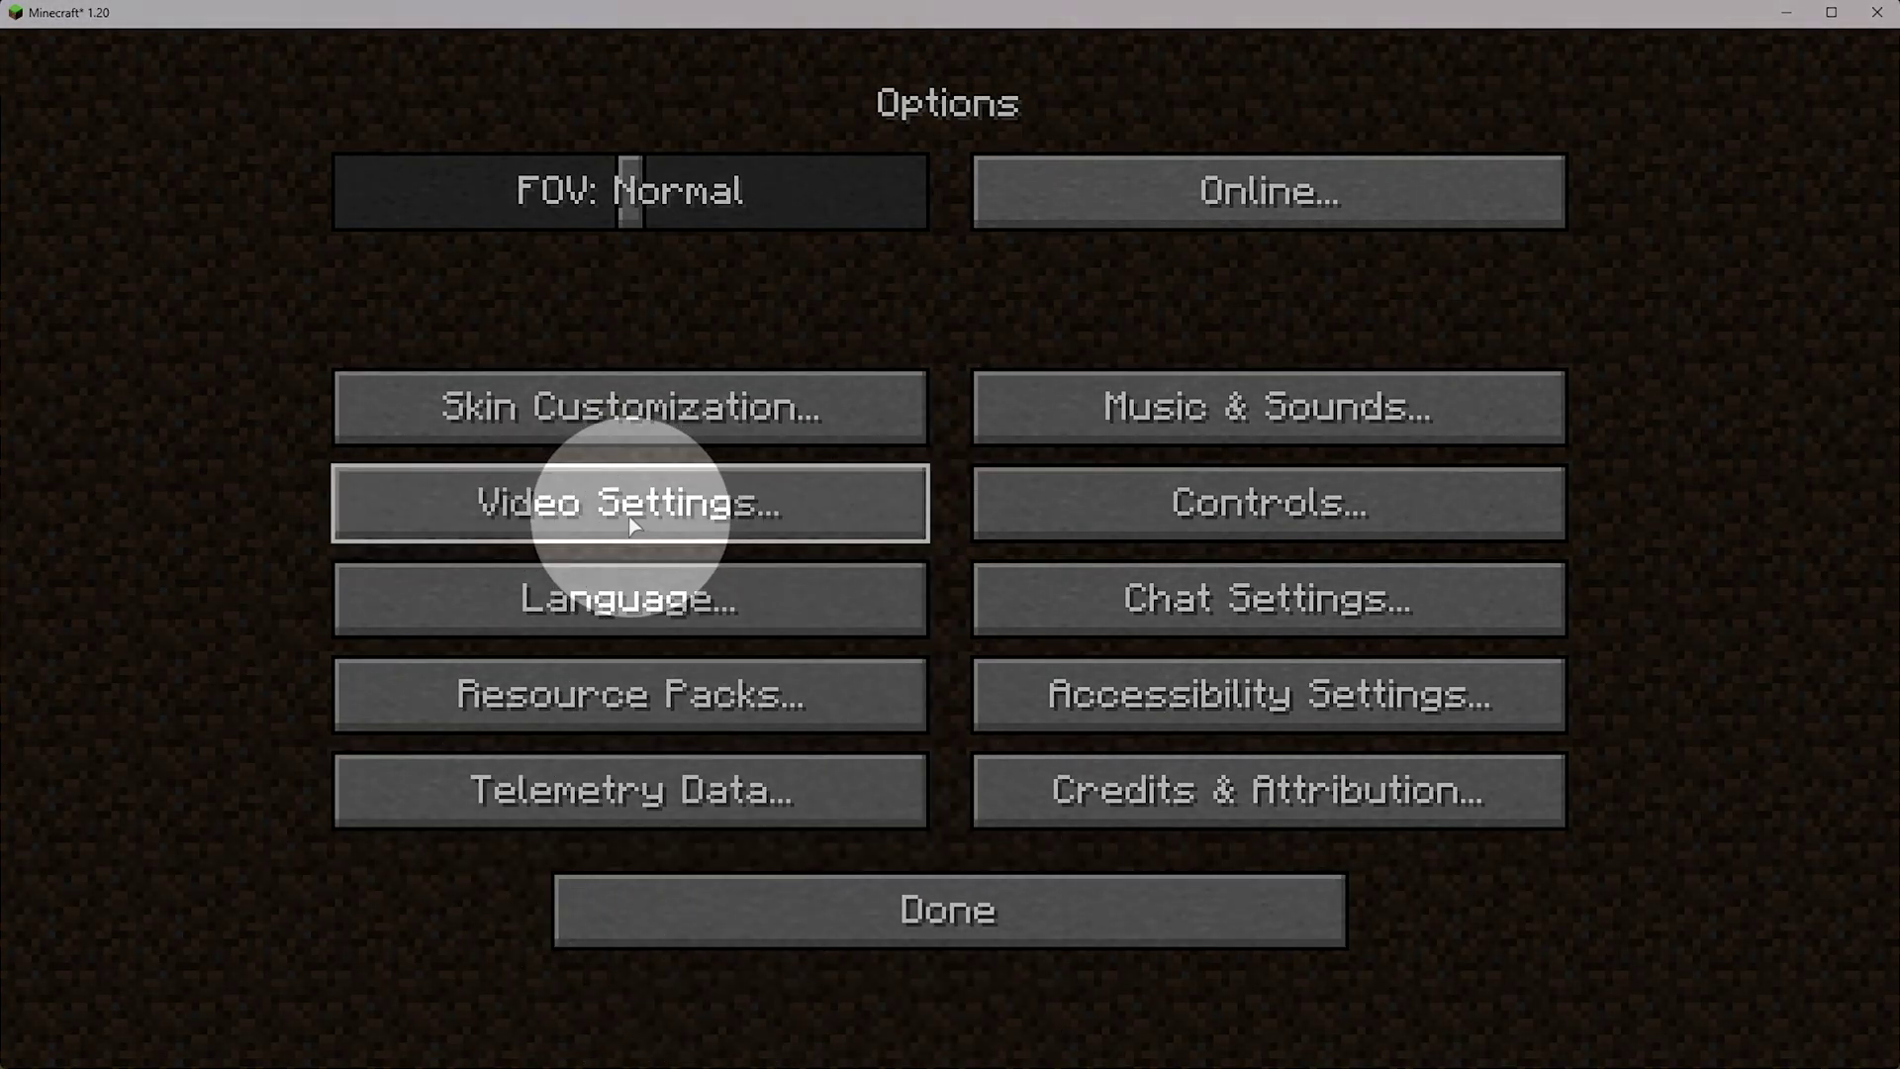
pyautogui.click(628, 507)
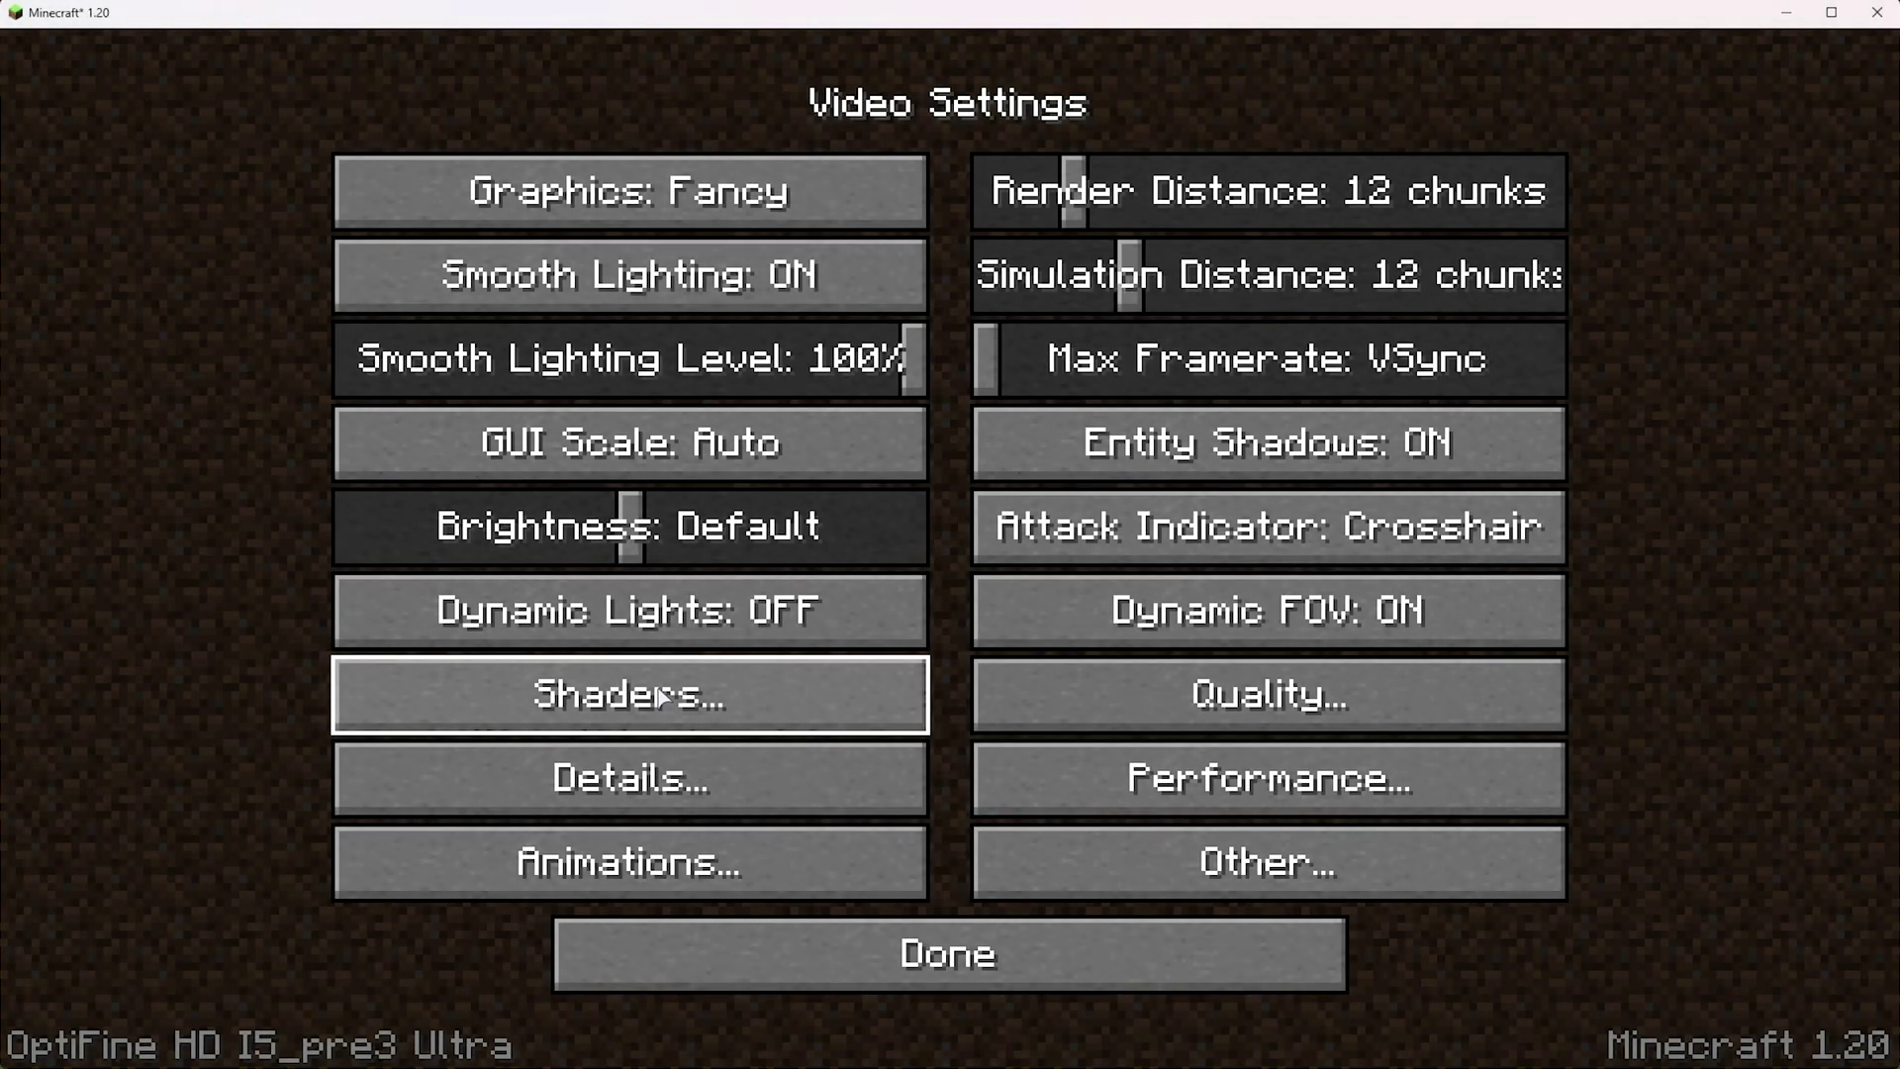
pyautogui.click(704, 435)
pyautogui.click(891, 266)
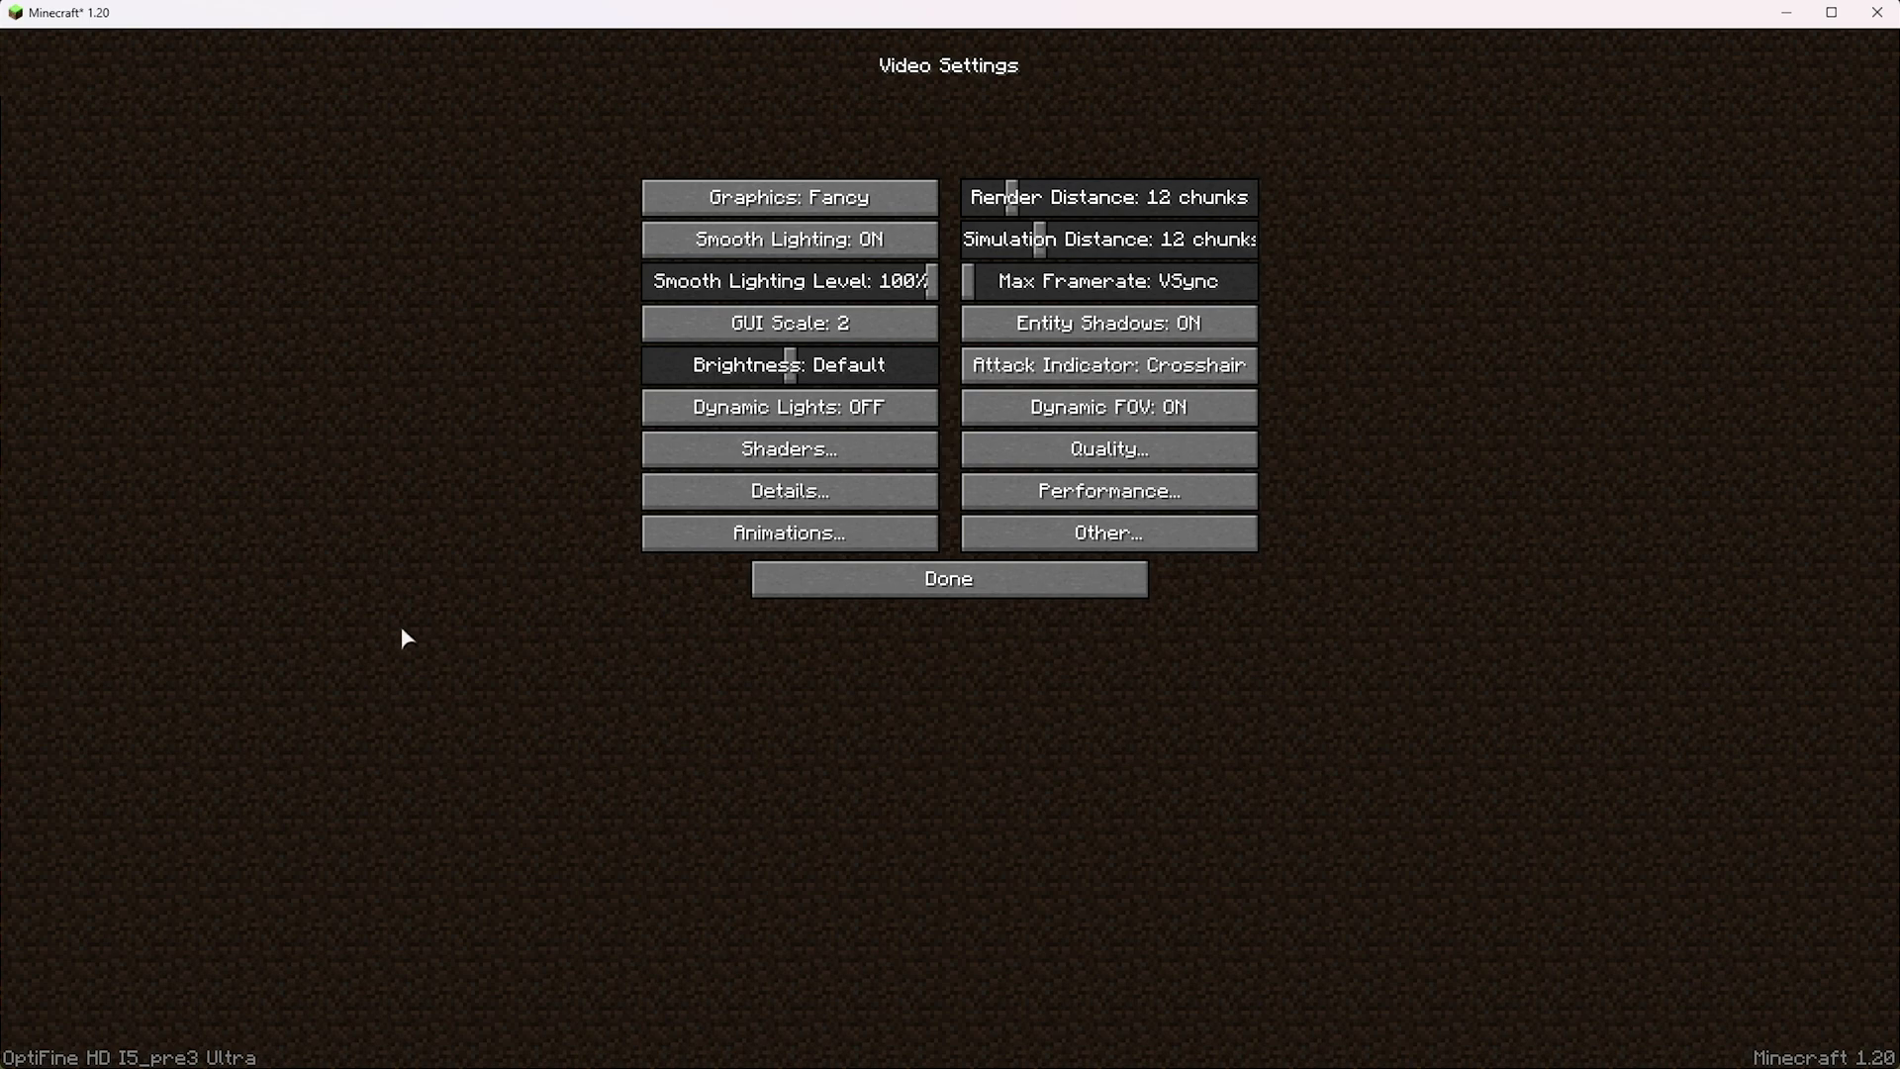
# - Look over the shaders page and return to the video settings
pyautogui.click(831, 451)
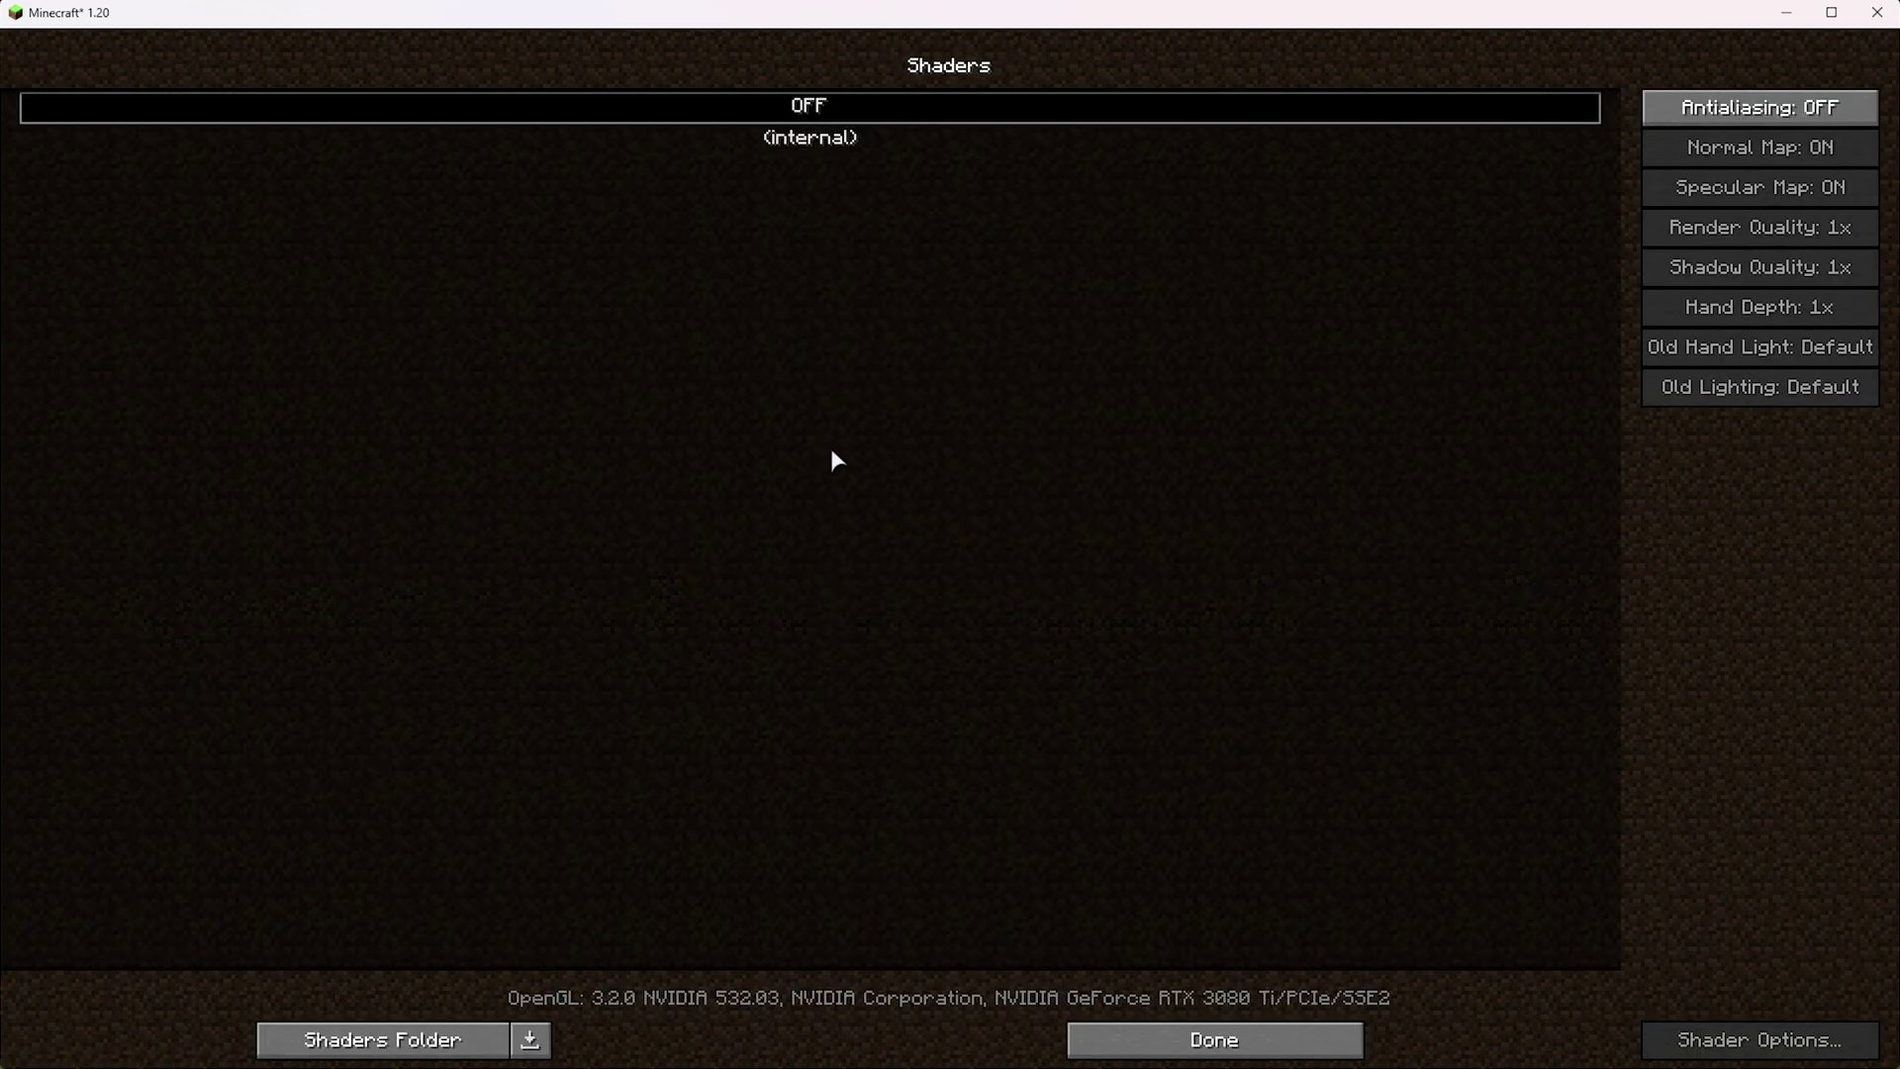
pyautogui.click(1216, 1045)
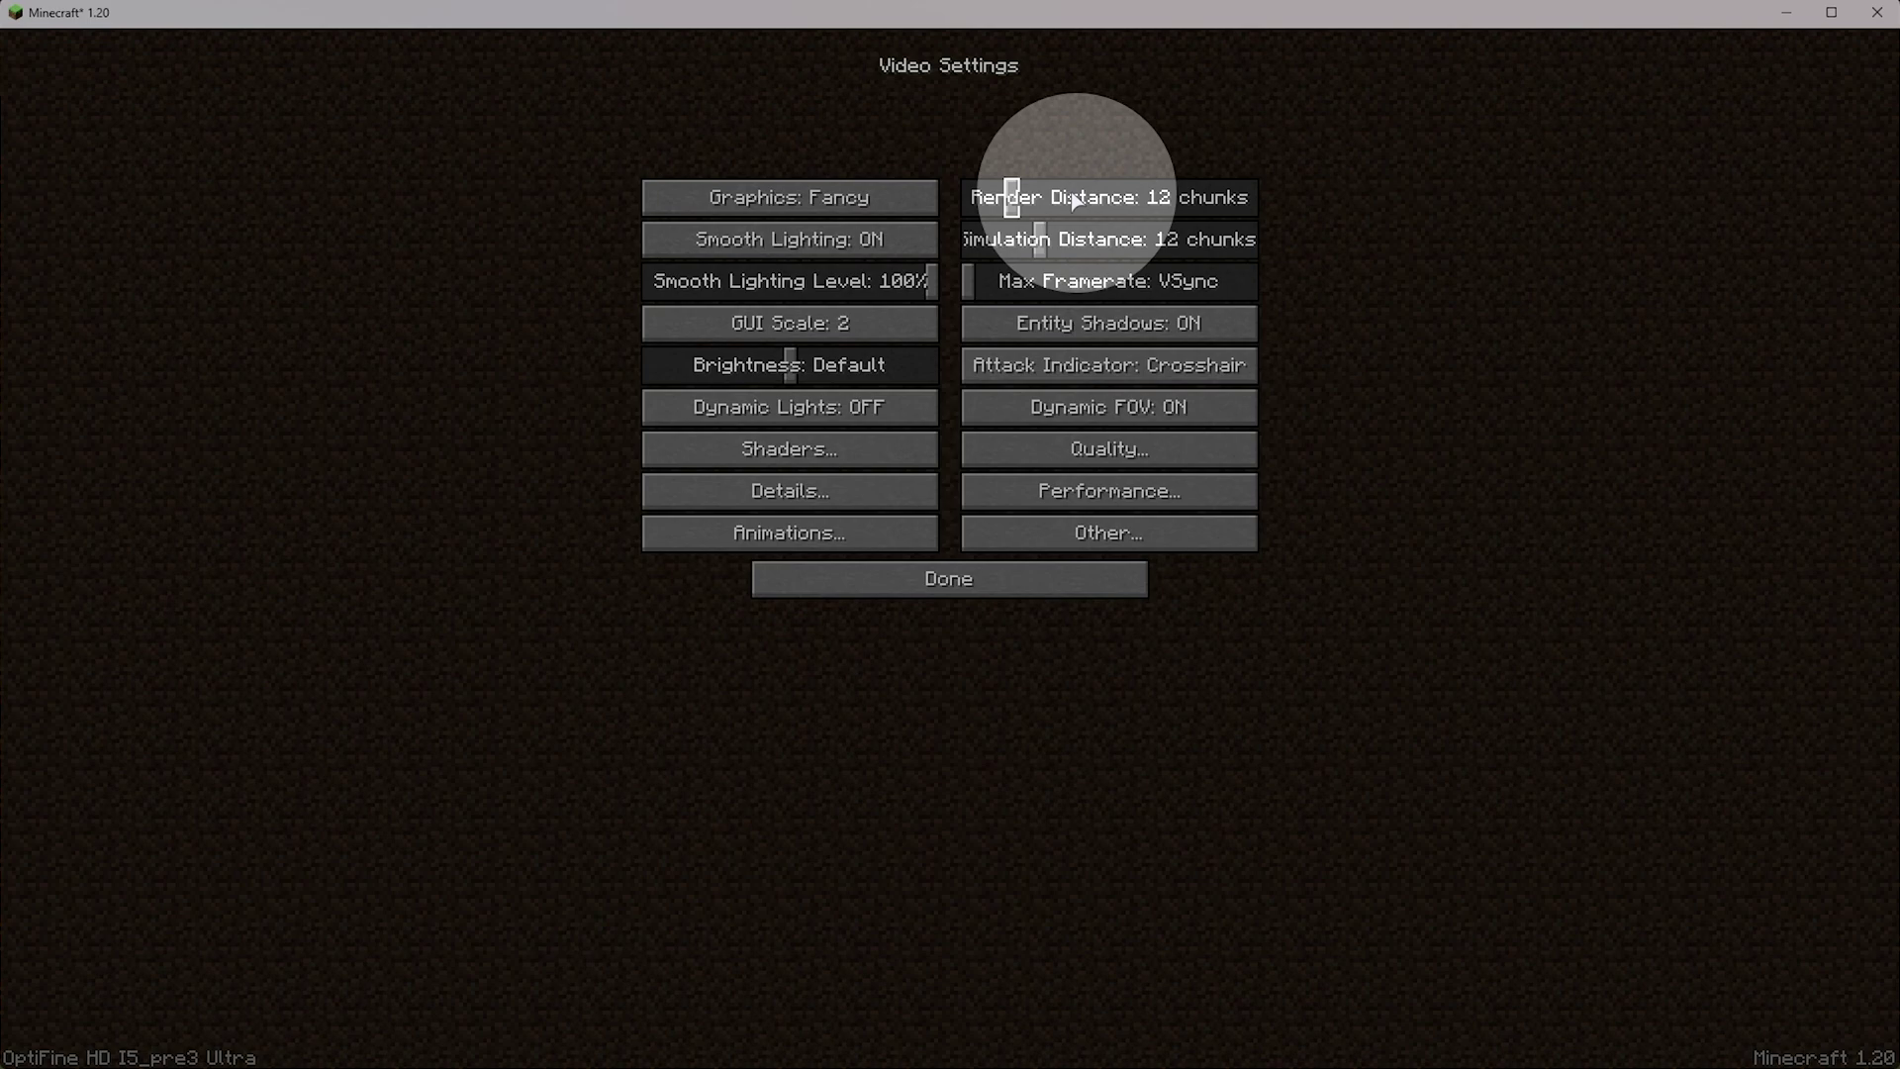
# - Set both the render distance and the simulation distance to 24 chunks
pyautogui.moveTo(1021, 201)
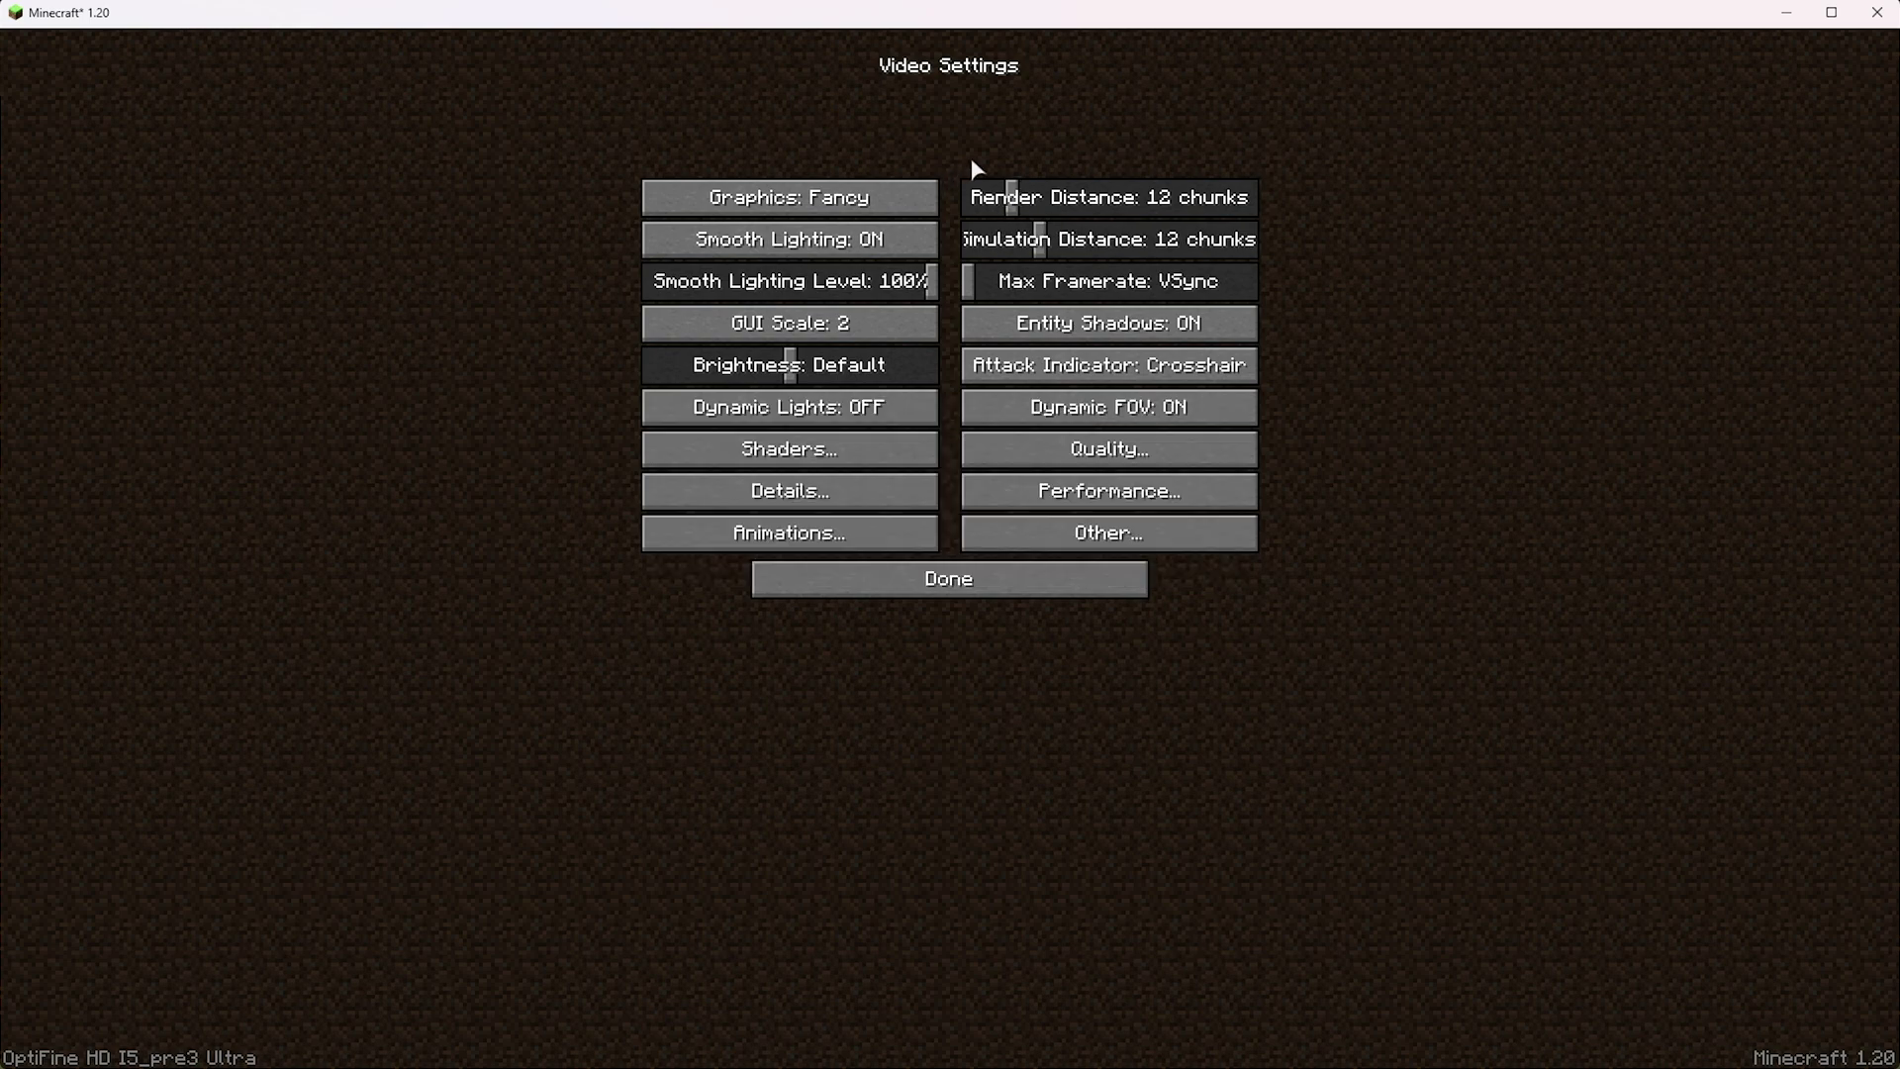
pyautogui.click(1019, 202)
pyautogui.moveTo(1019, 202); pyautogui.dragTo(1071, 200)
pyautogui.moveTo(1052, 259)
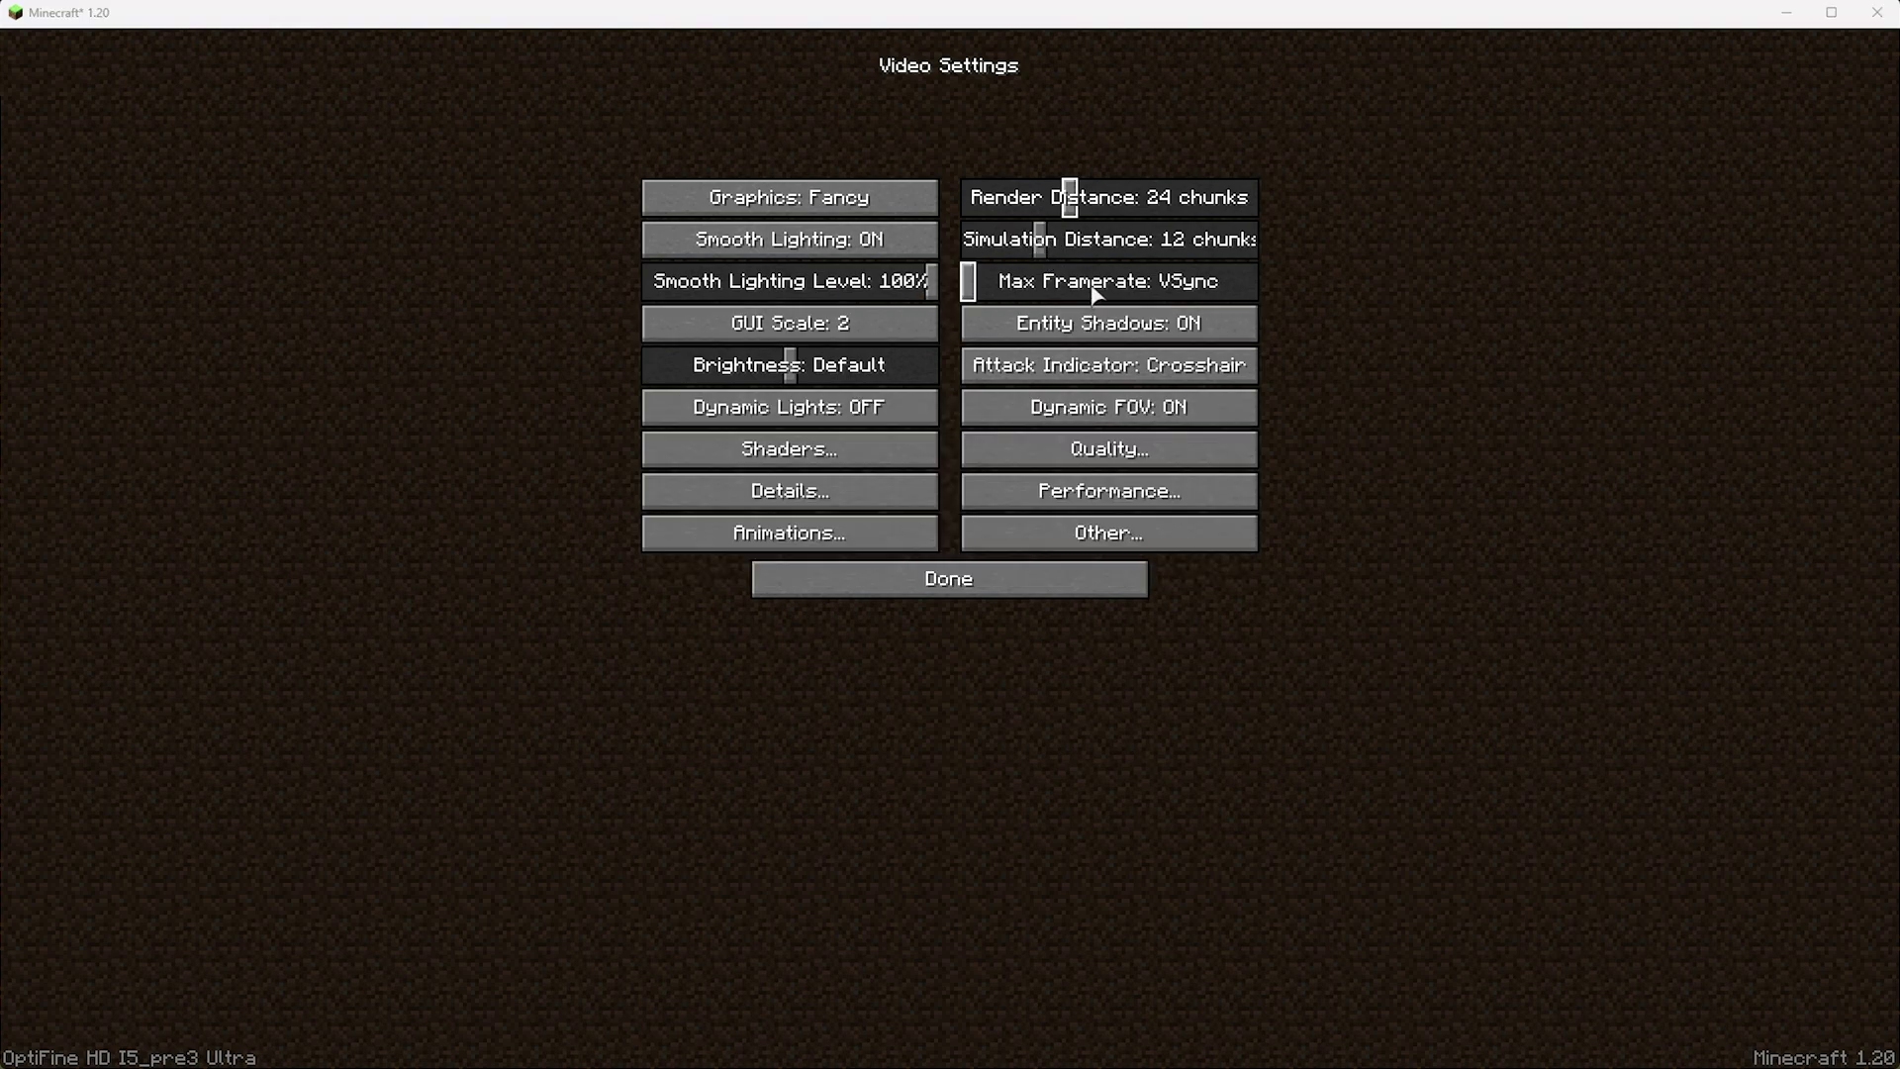
pyautogui.moveTo(1042, 242); pyautogui.dragTo(1170, 260)
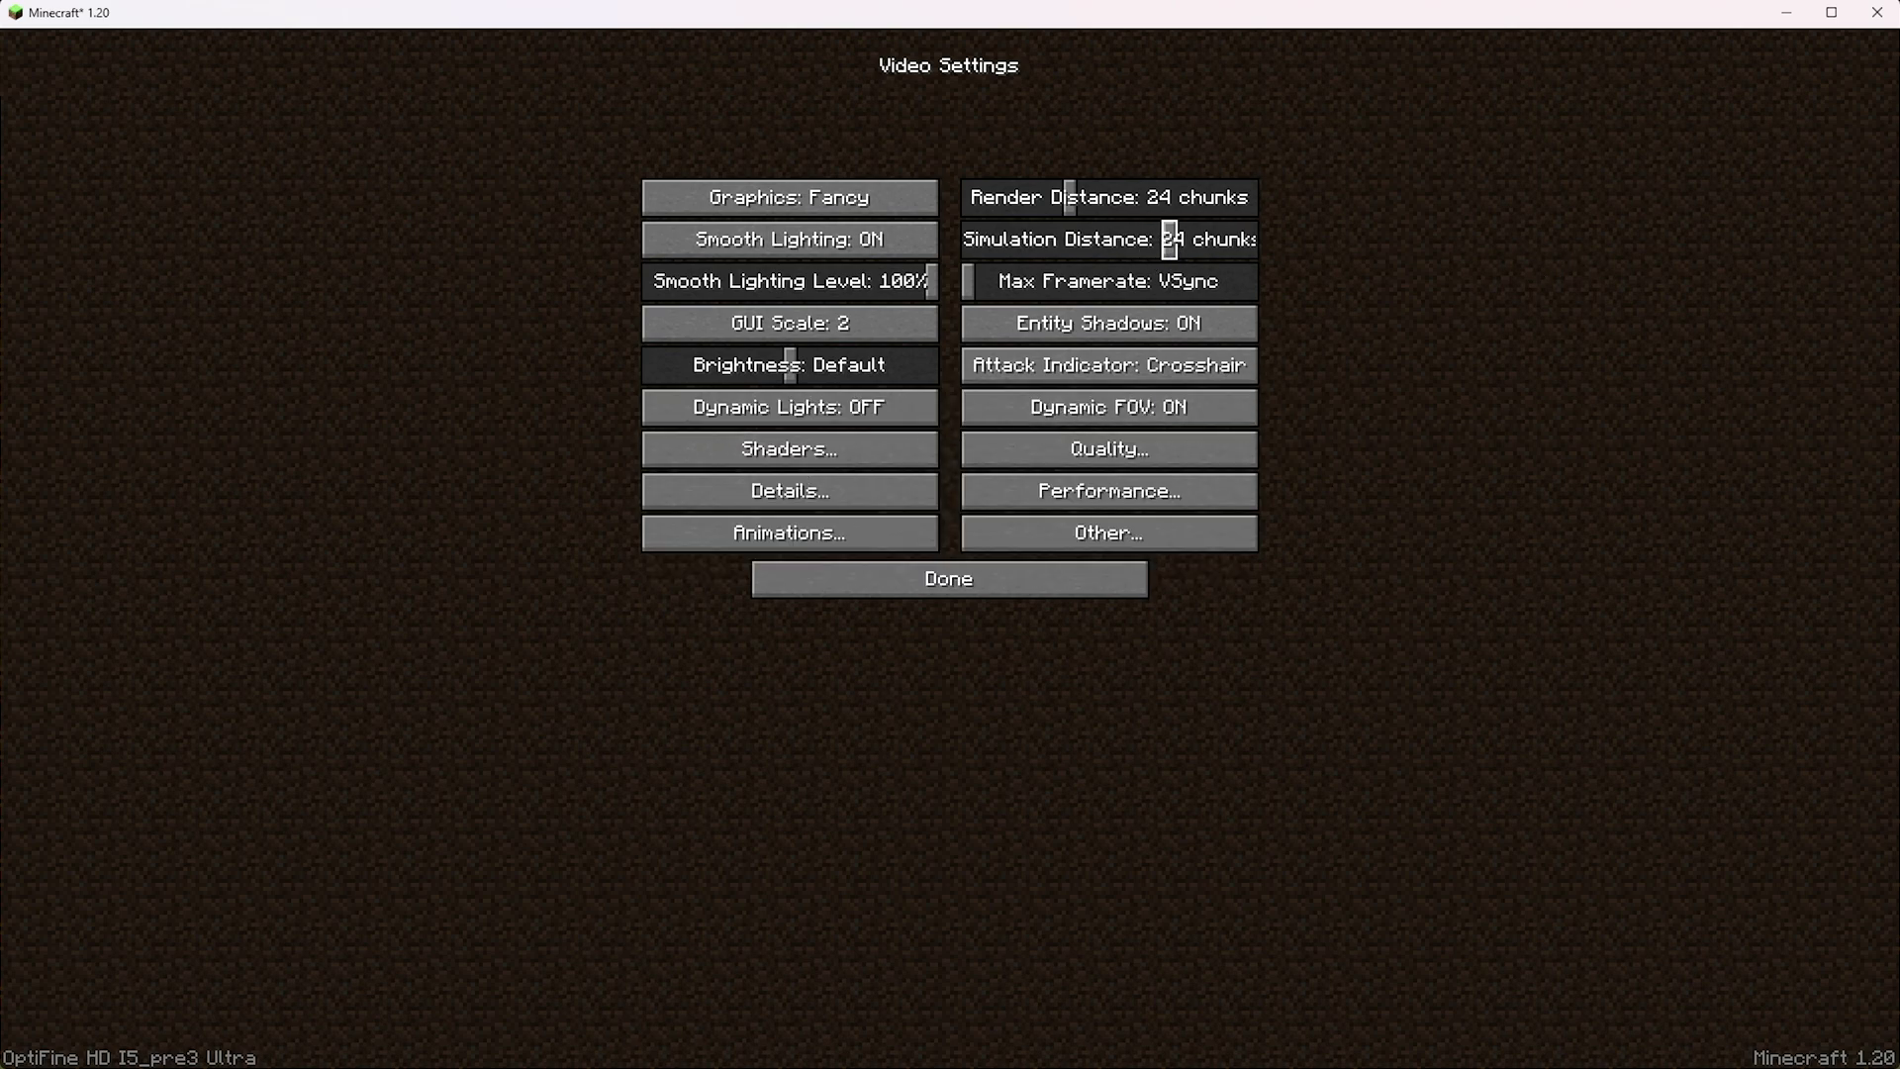
# - Set the graphics quality to Fast and view the result in a singleplayer world
pyautogui.click(795, 211)
pyautogui.click(799, 214)
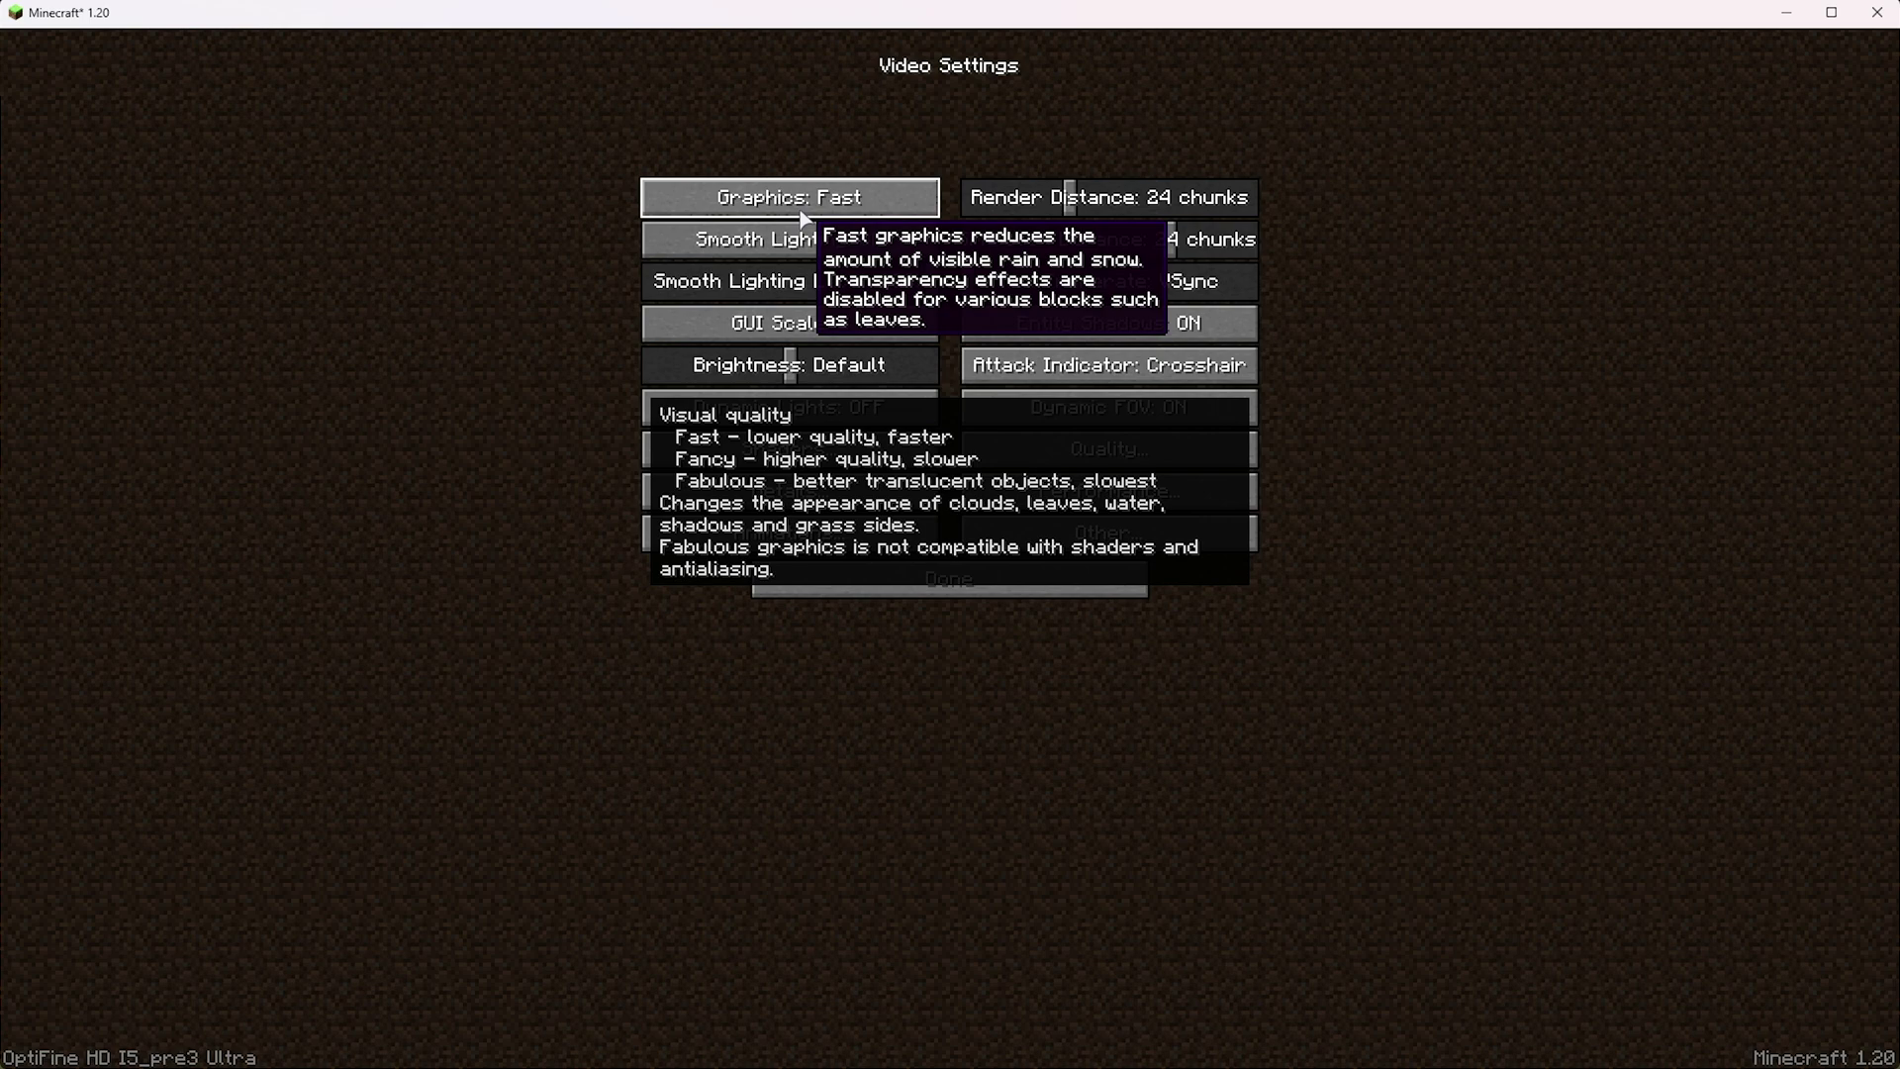
pyautogui.click(958, 588)
pyautogui.click(965, 574)
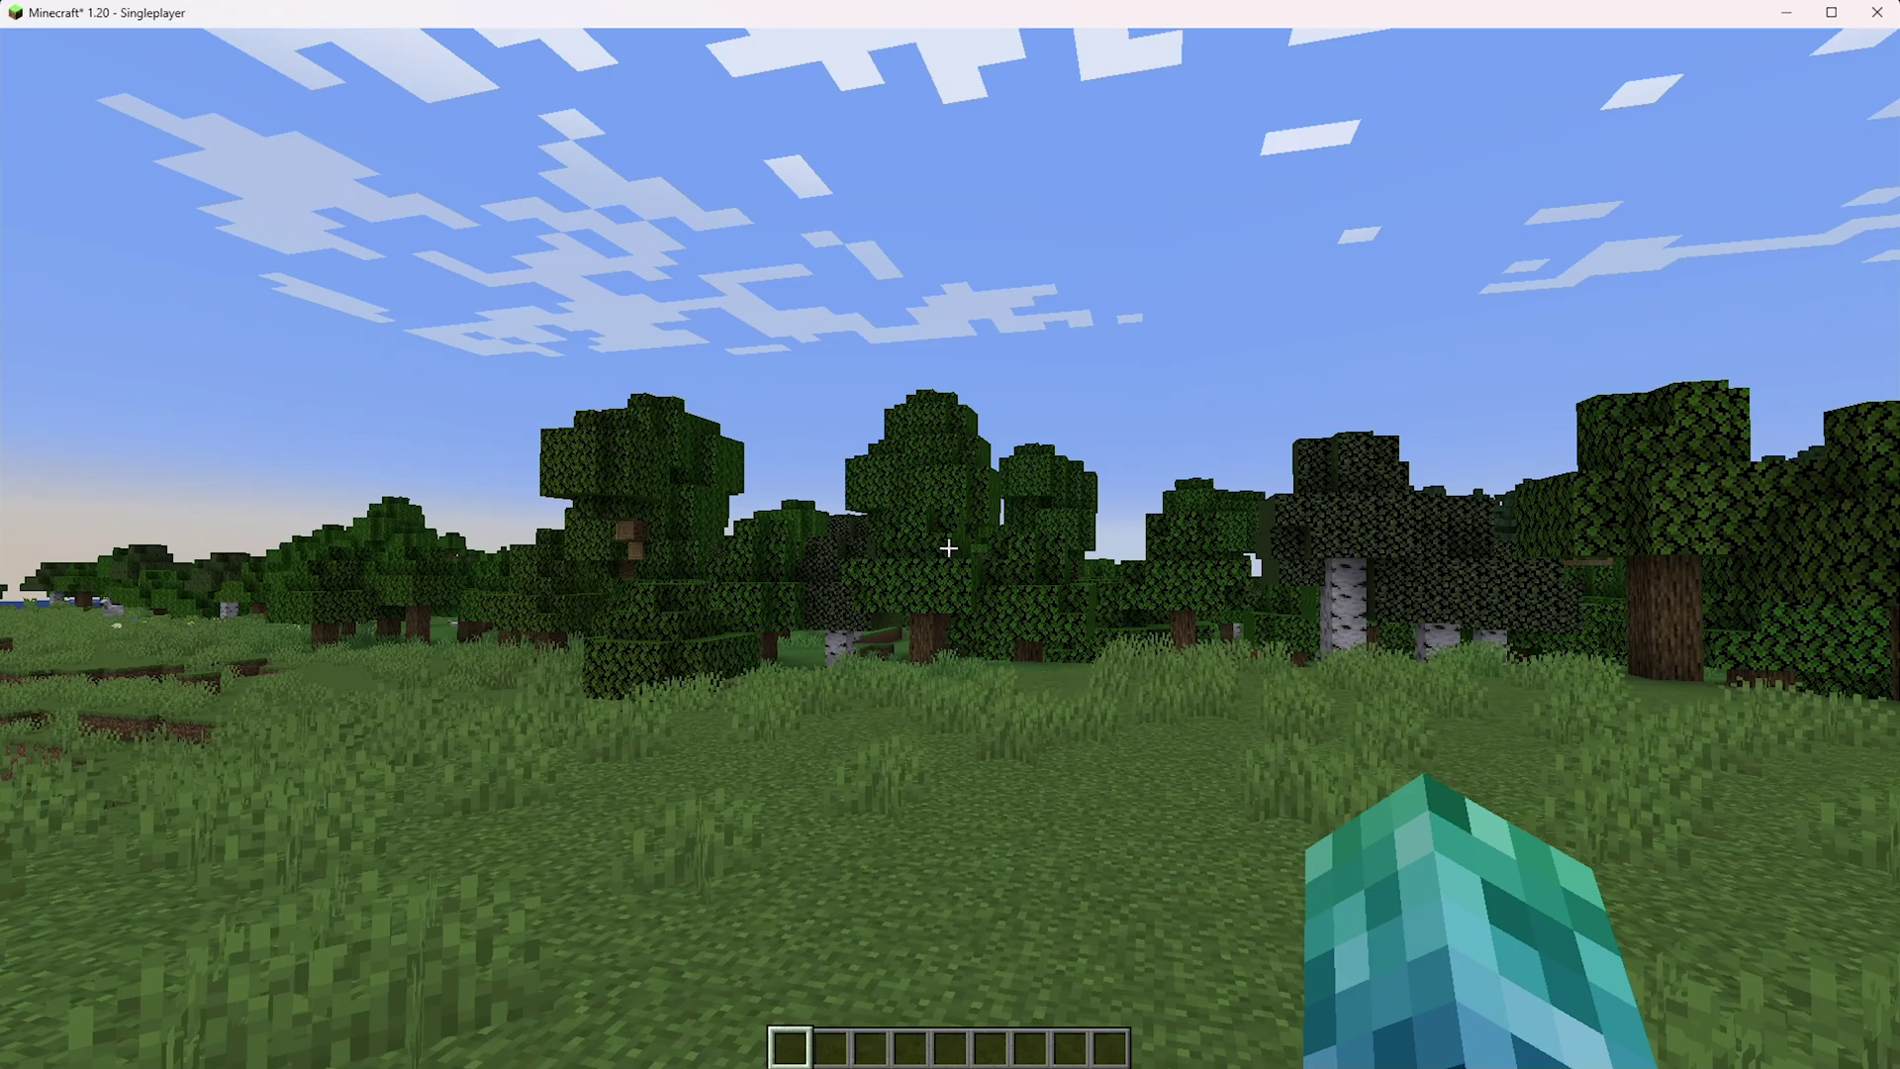
pyautogui.press('c')
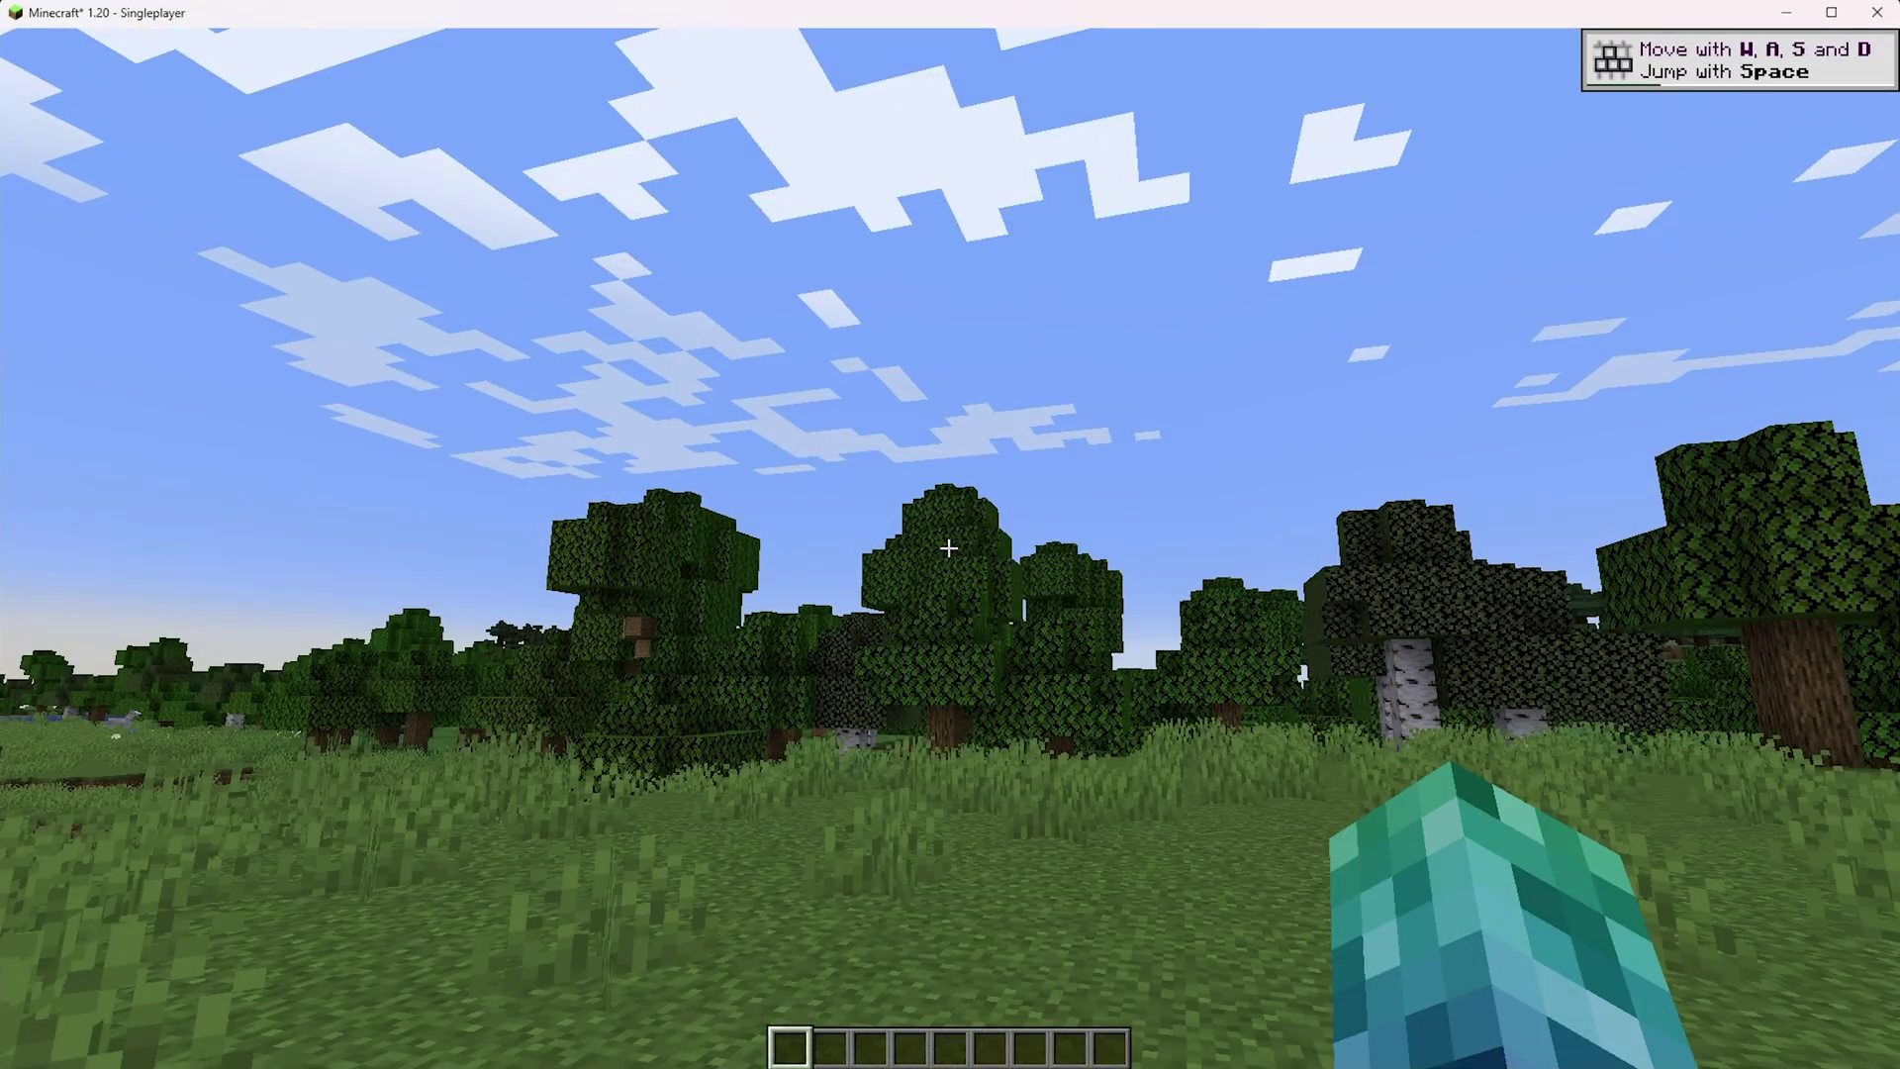
# - Set the graphics quality to Fancy from within the world and return to the game
pyautogui.press('Escape')
pyautogui.click(881, 471)
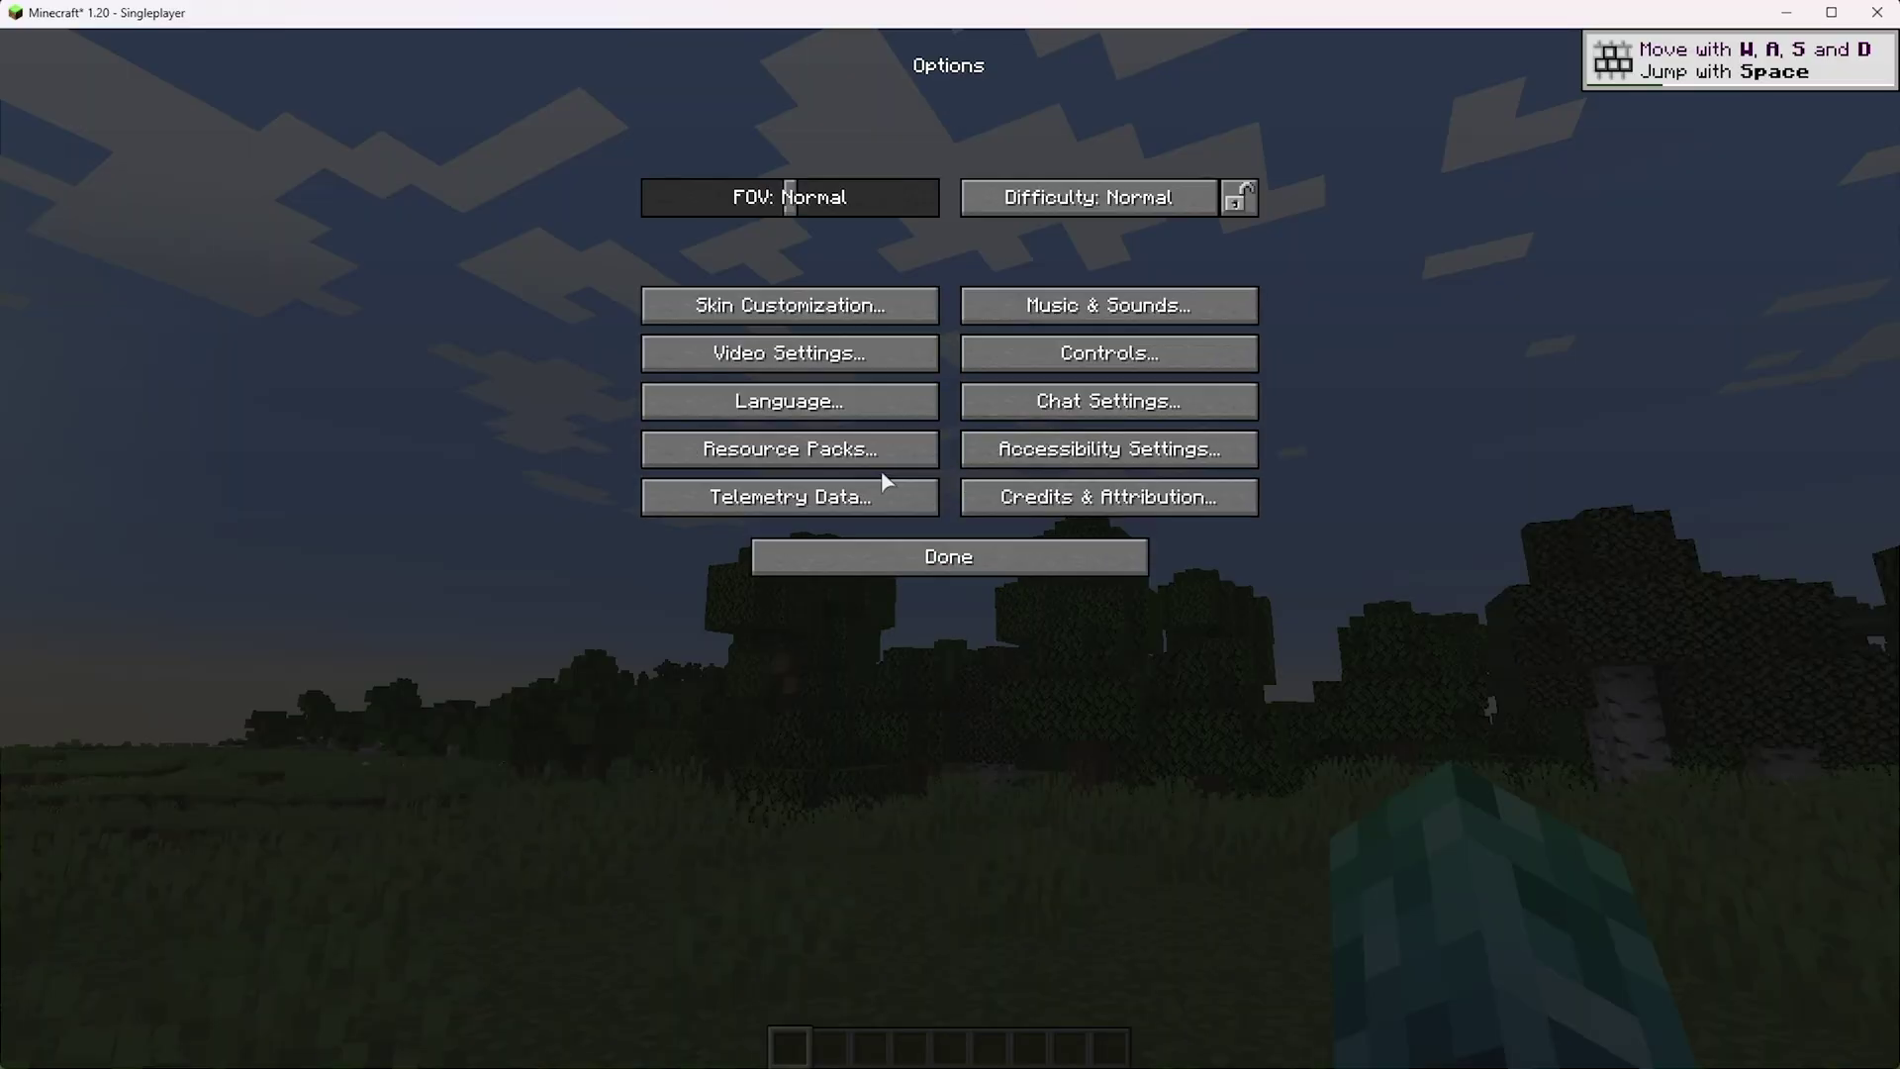
pyautogui.click(870, 369)
pyautogui.click(830, 207)
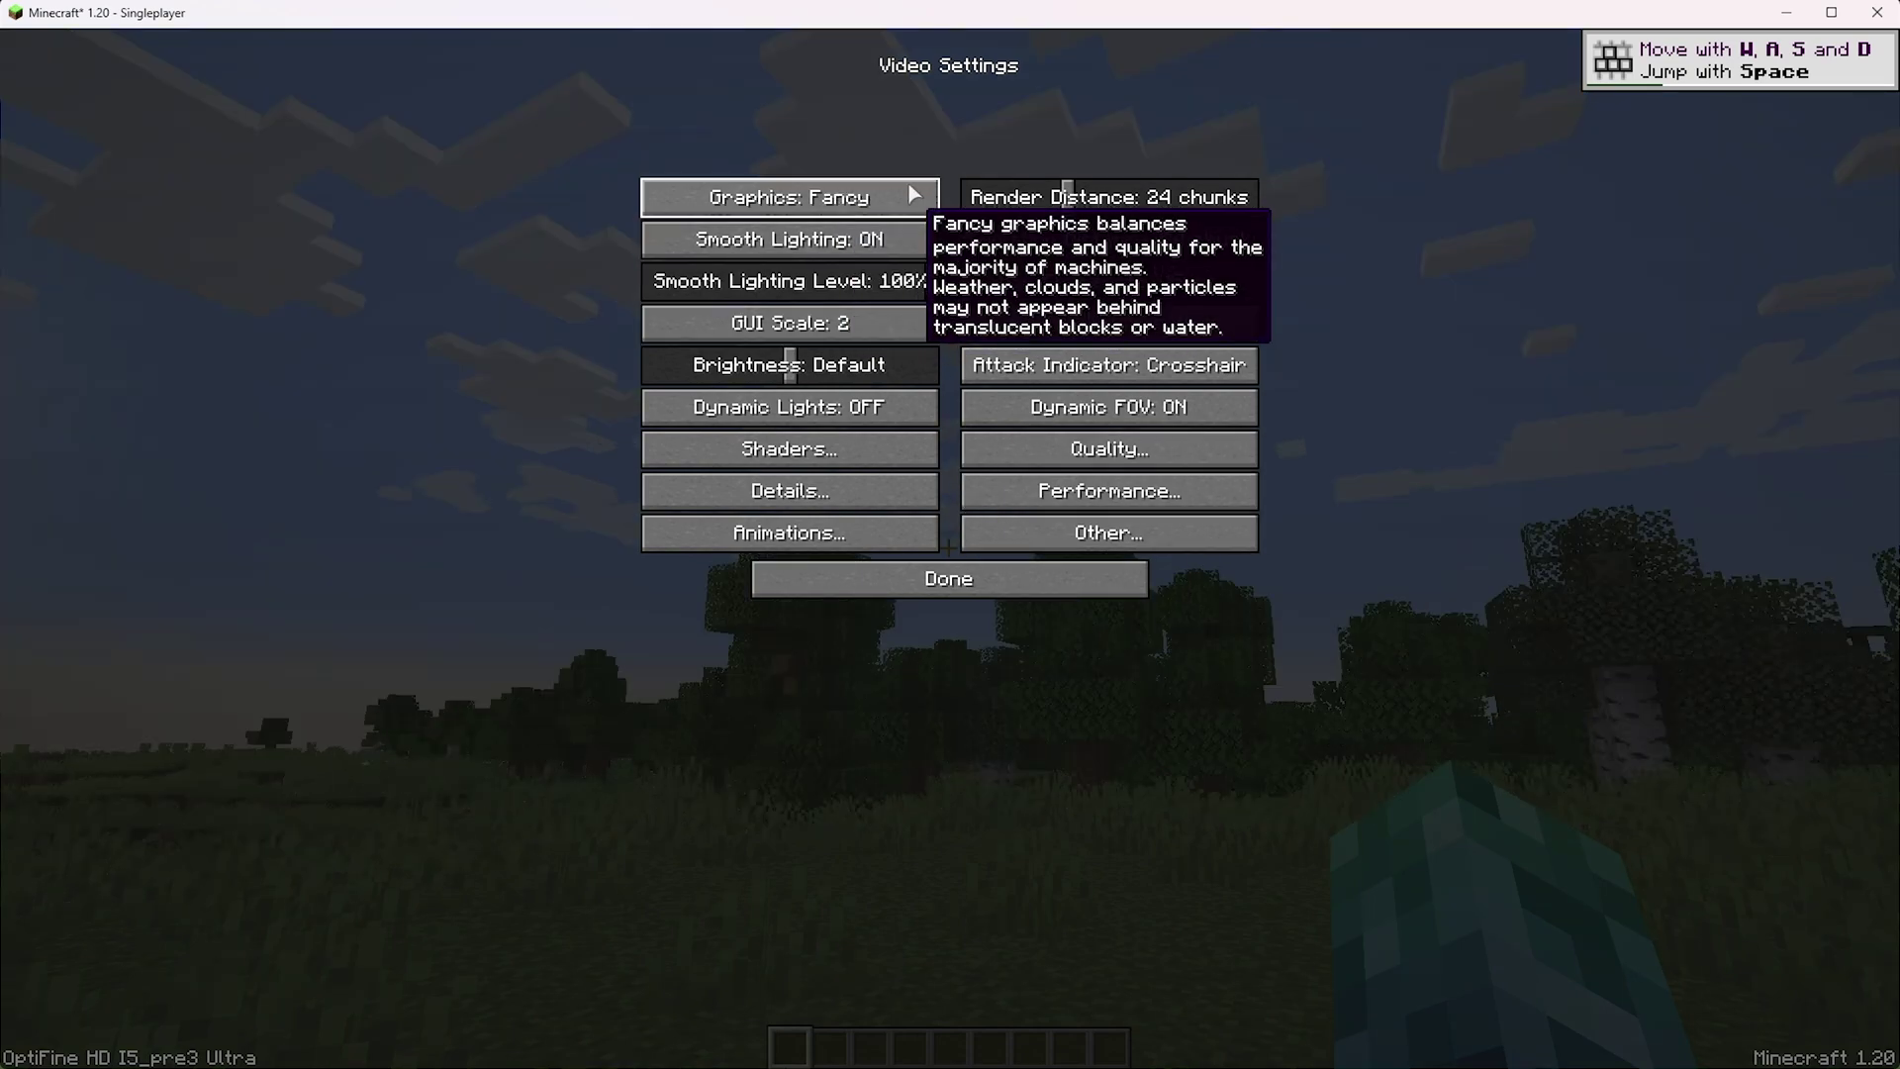
pyautogui.click(984, 566)
pyautogui.press('Escape')
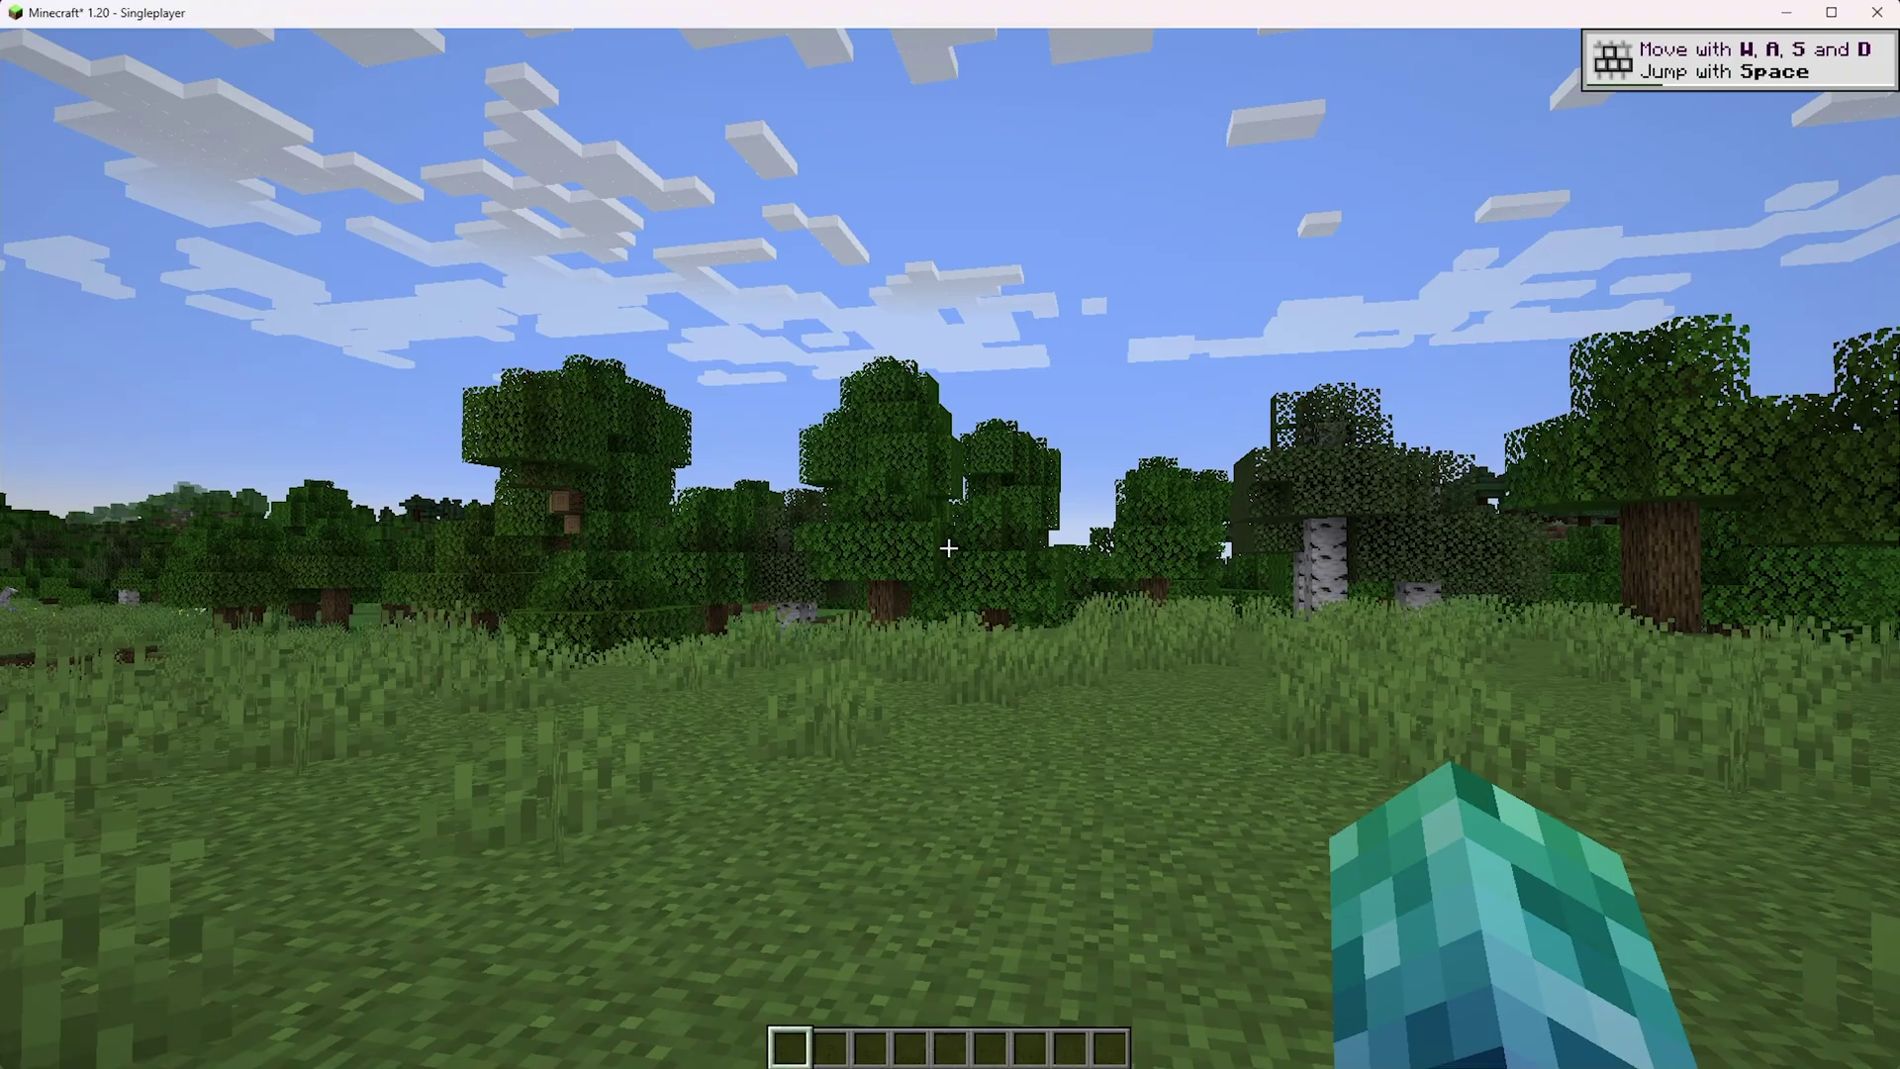
# - Show the debug overlay and walk around the grassland to examine the frame rate and performance figures
pyautogui.press('F3')
pyautogui.press('w')
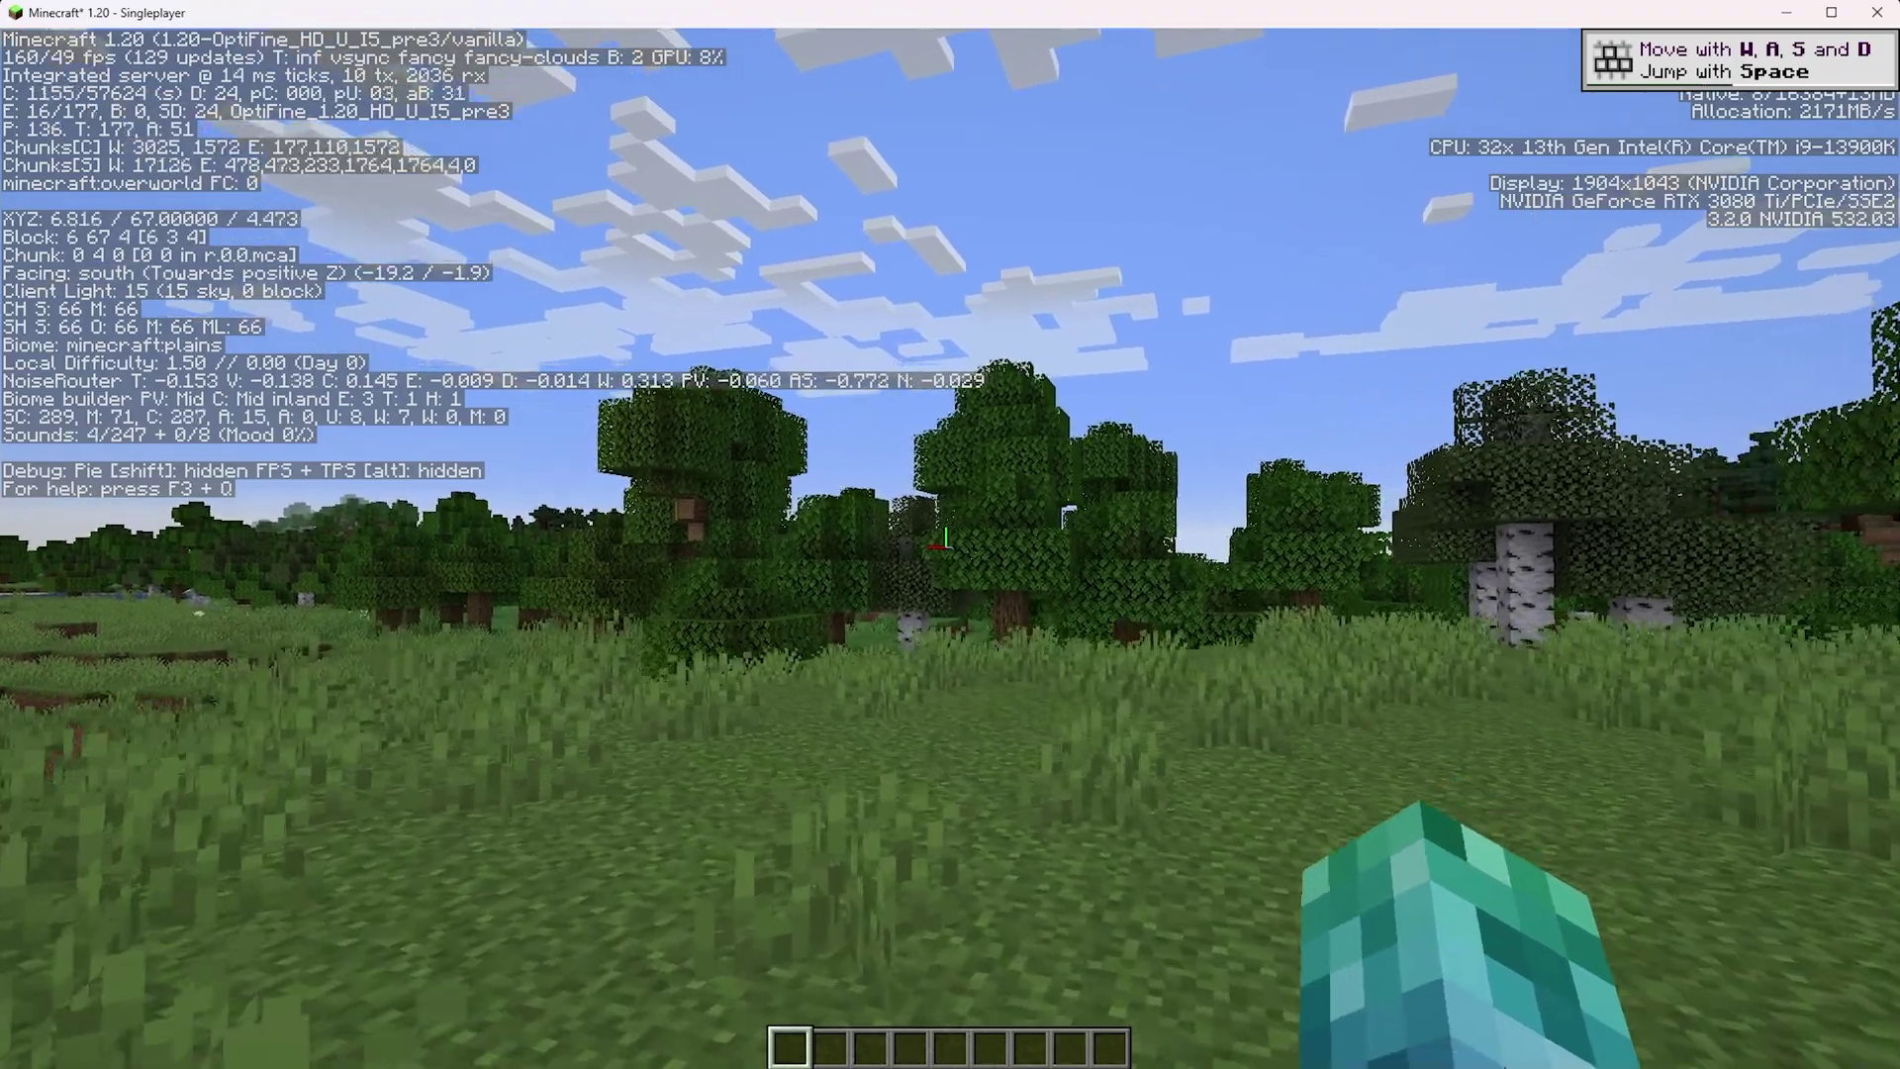
pyautogui.press('a')
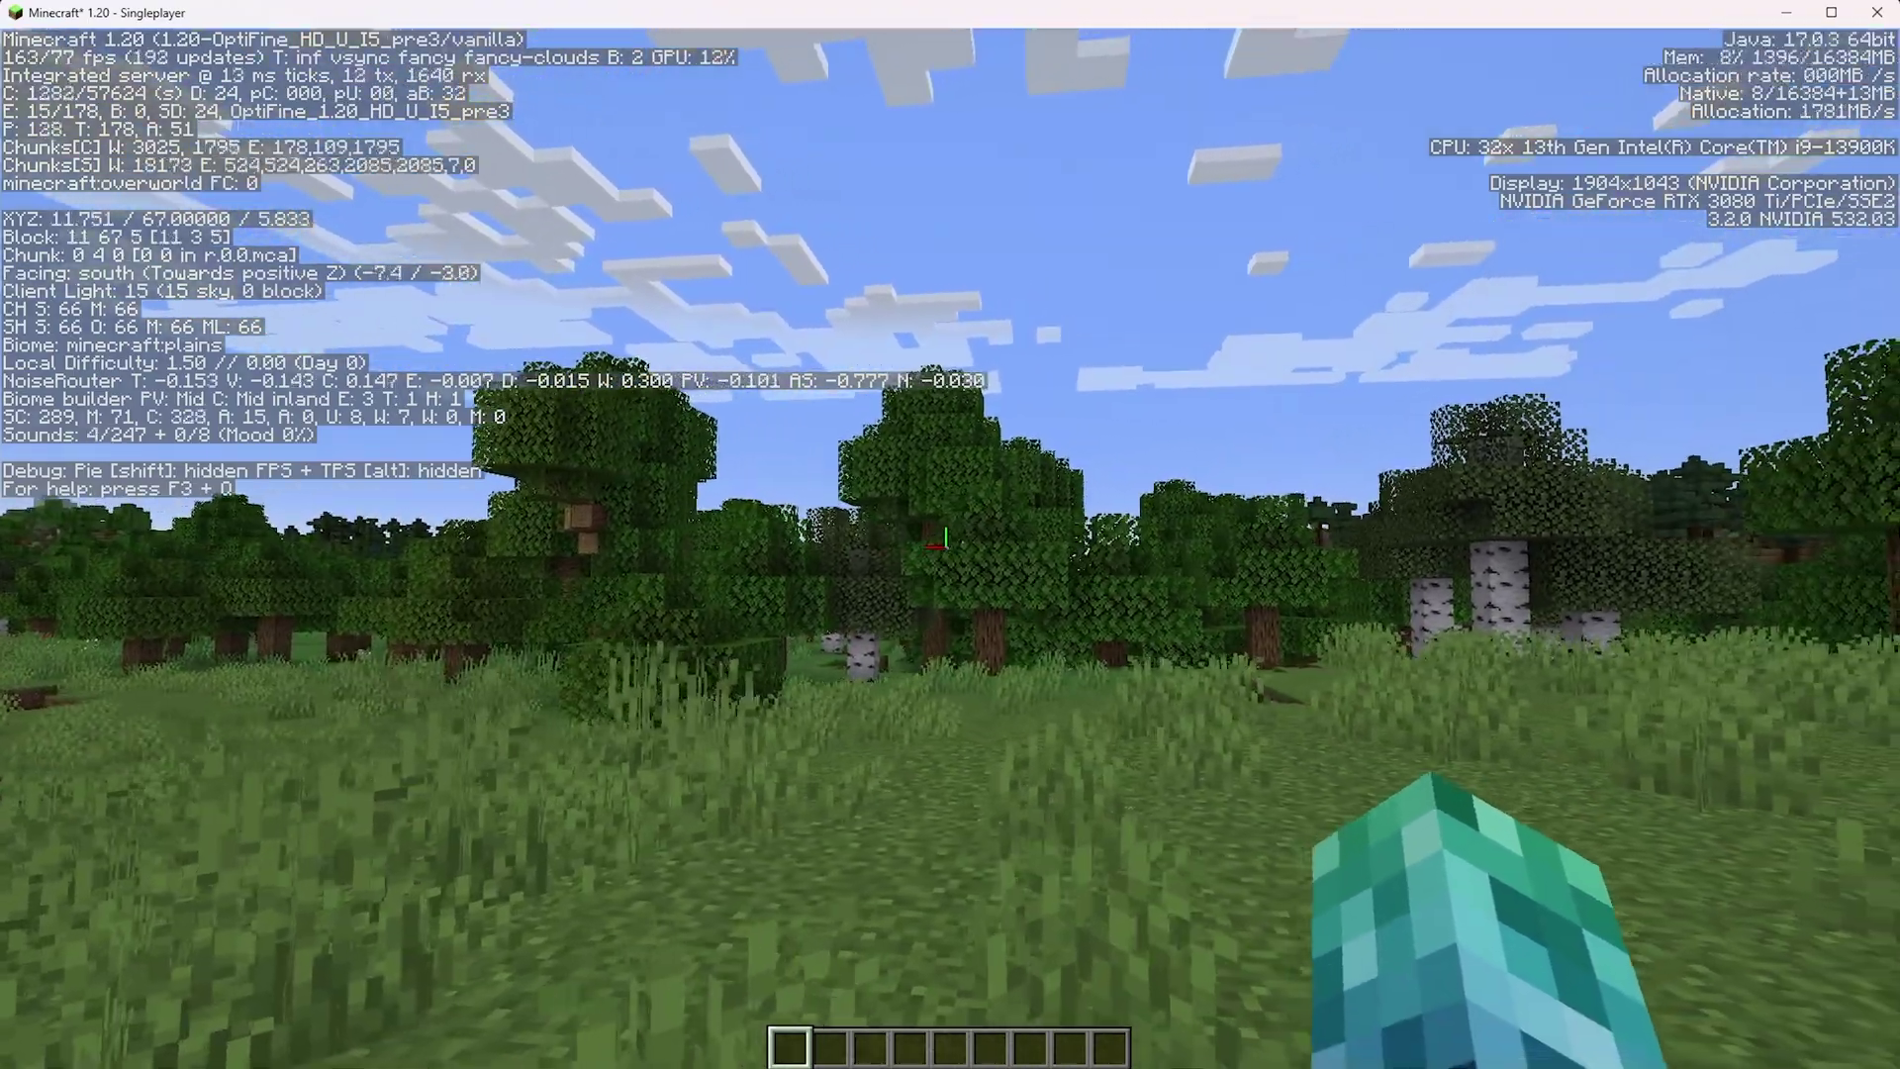
pyautogui.press('s')
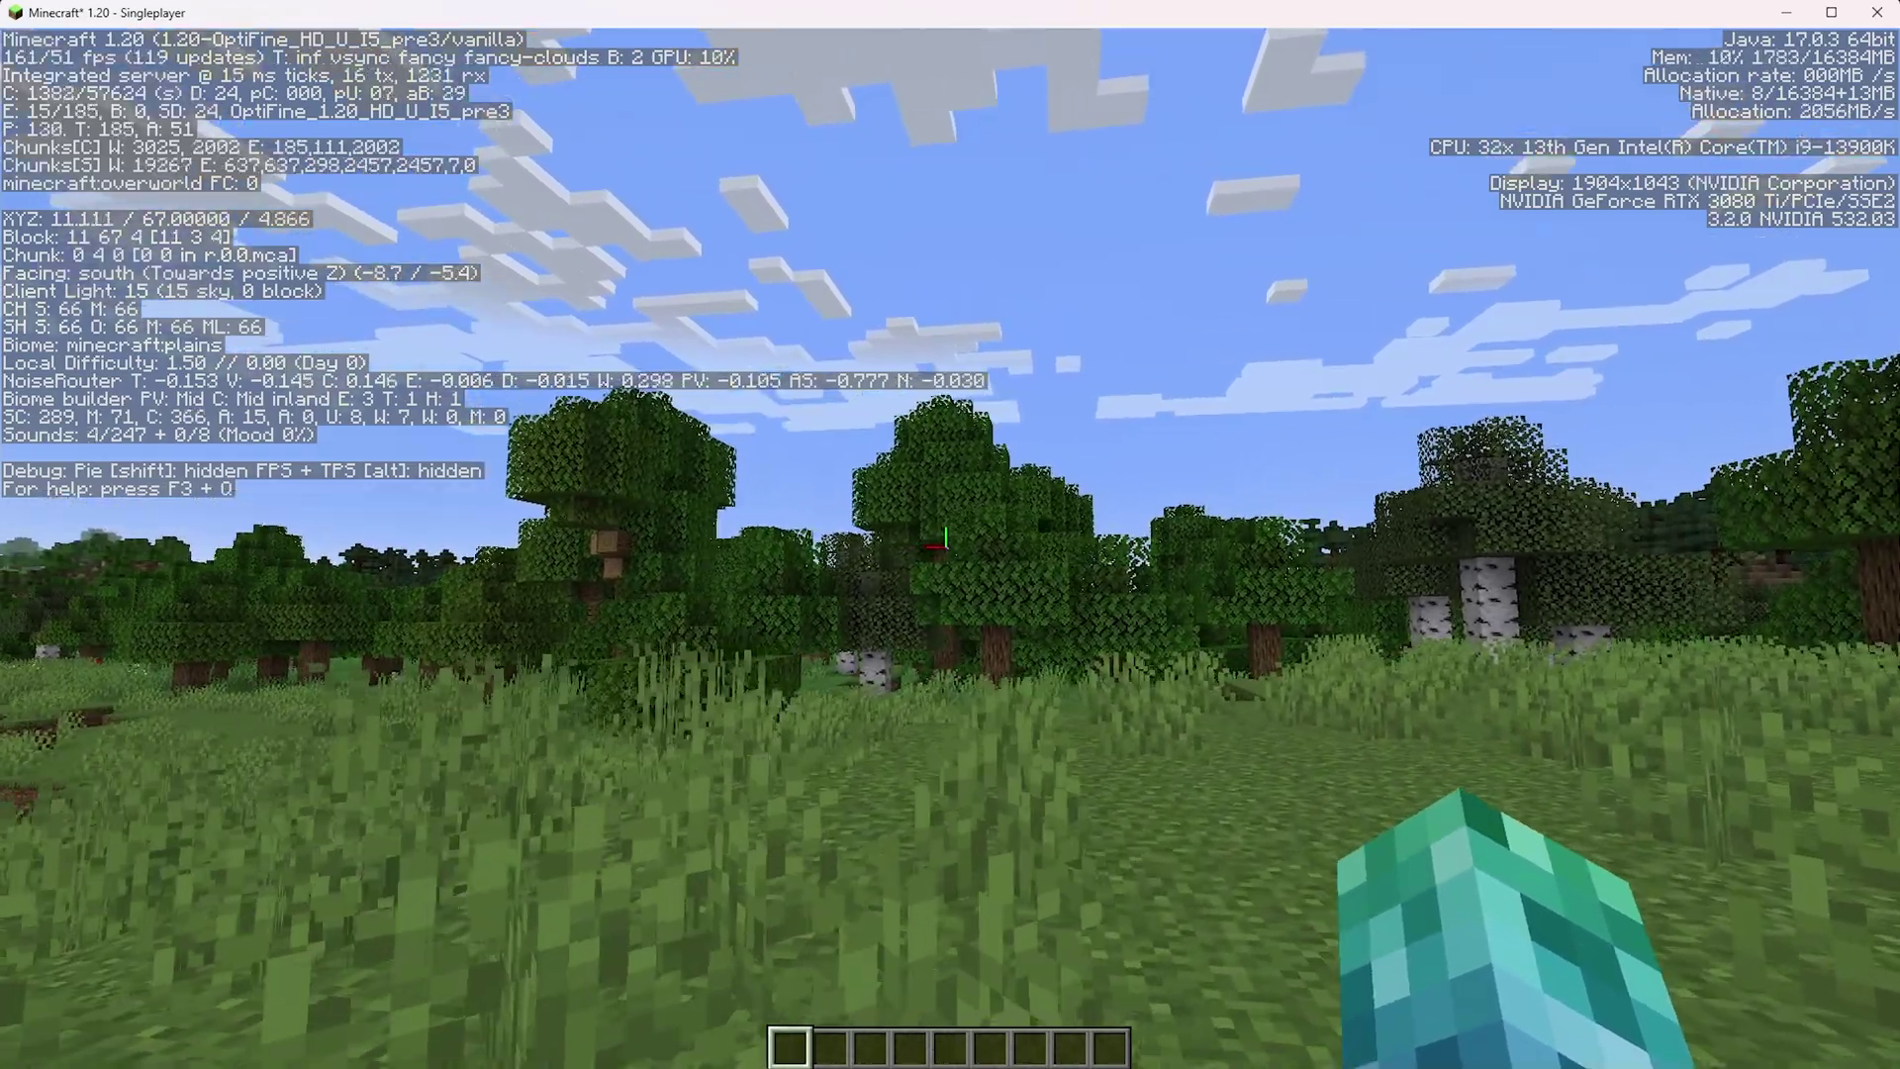
pyautogui.press('w')
pyautogui.press('d')
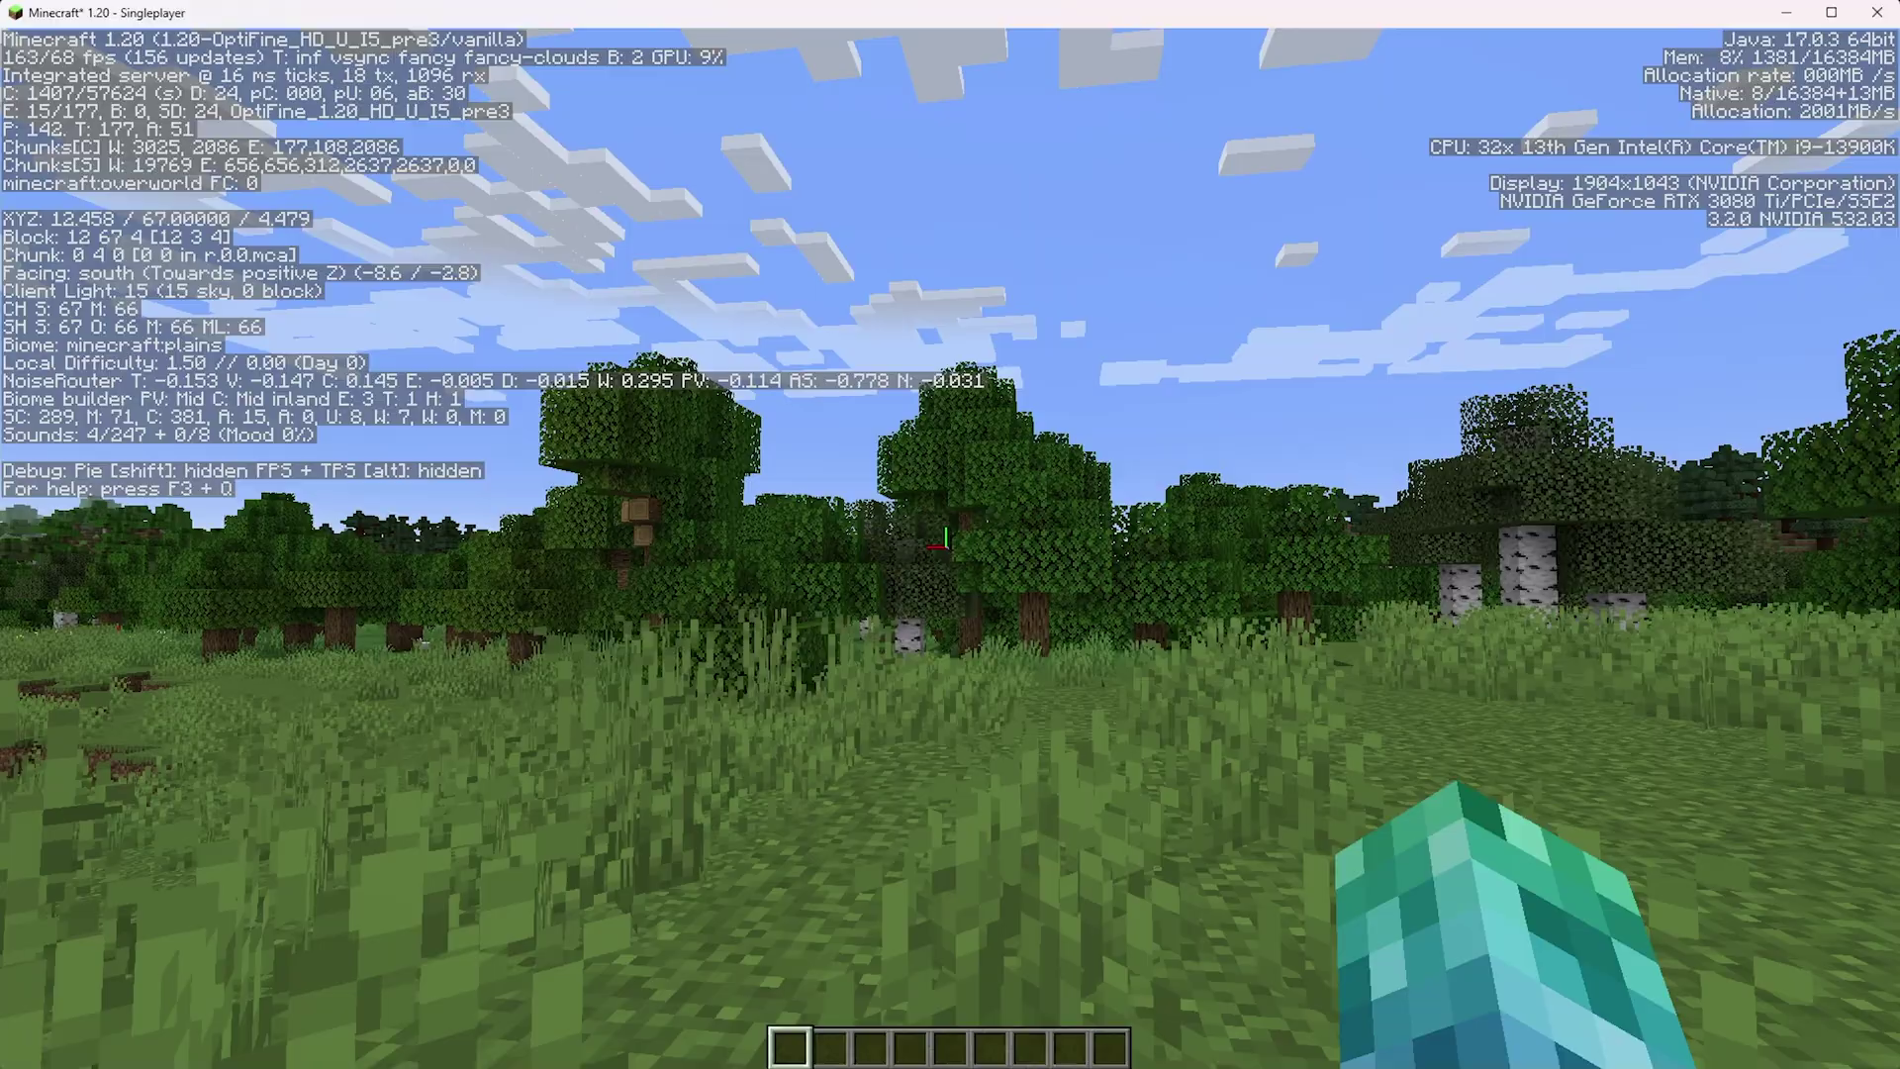
pyautogui.press('w')
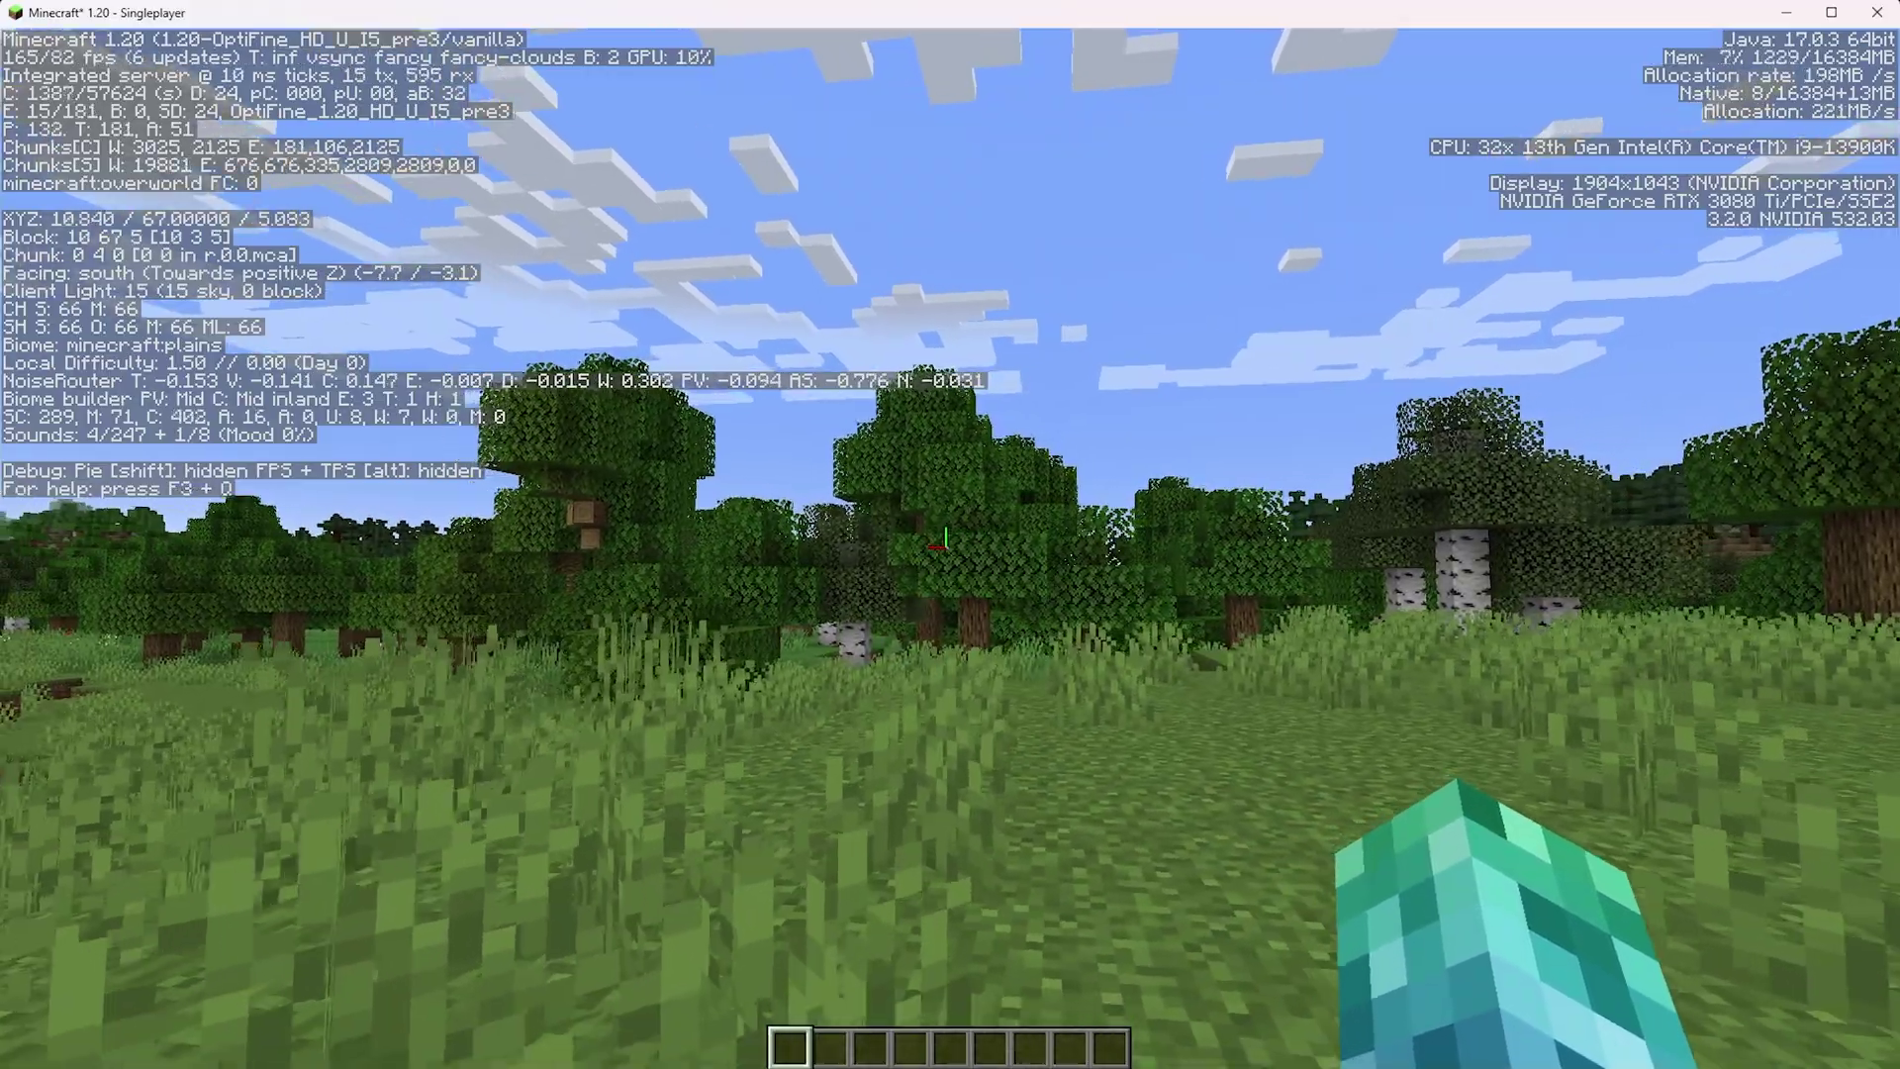
pyautogui.press('s')
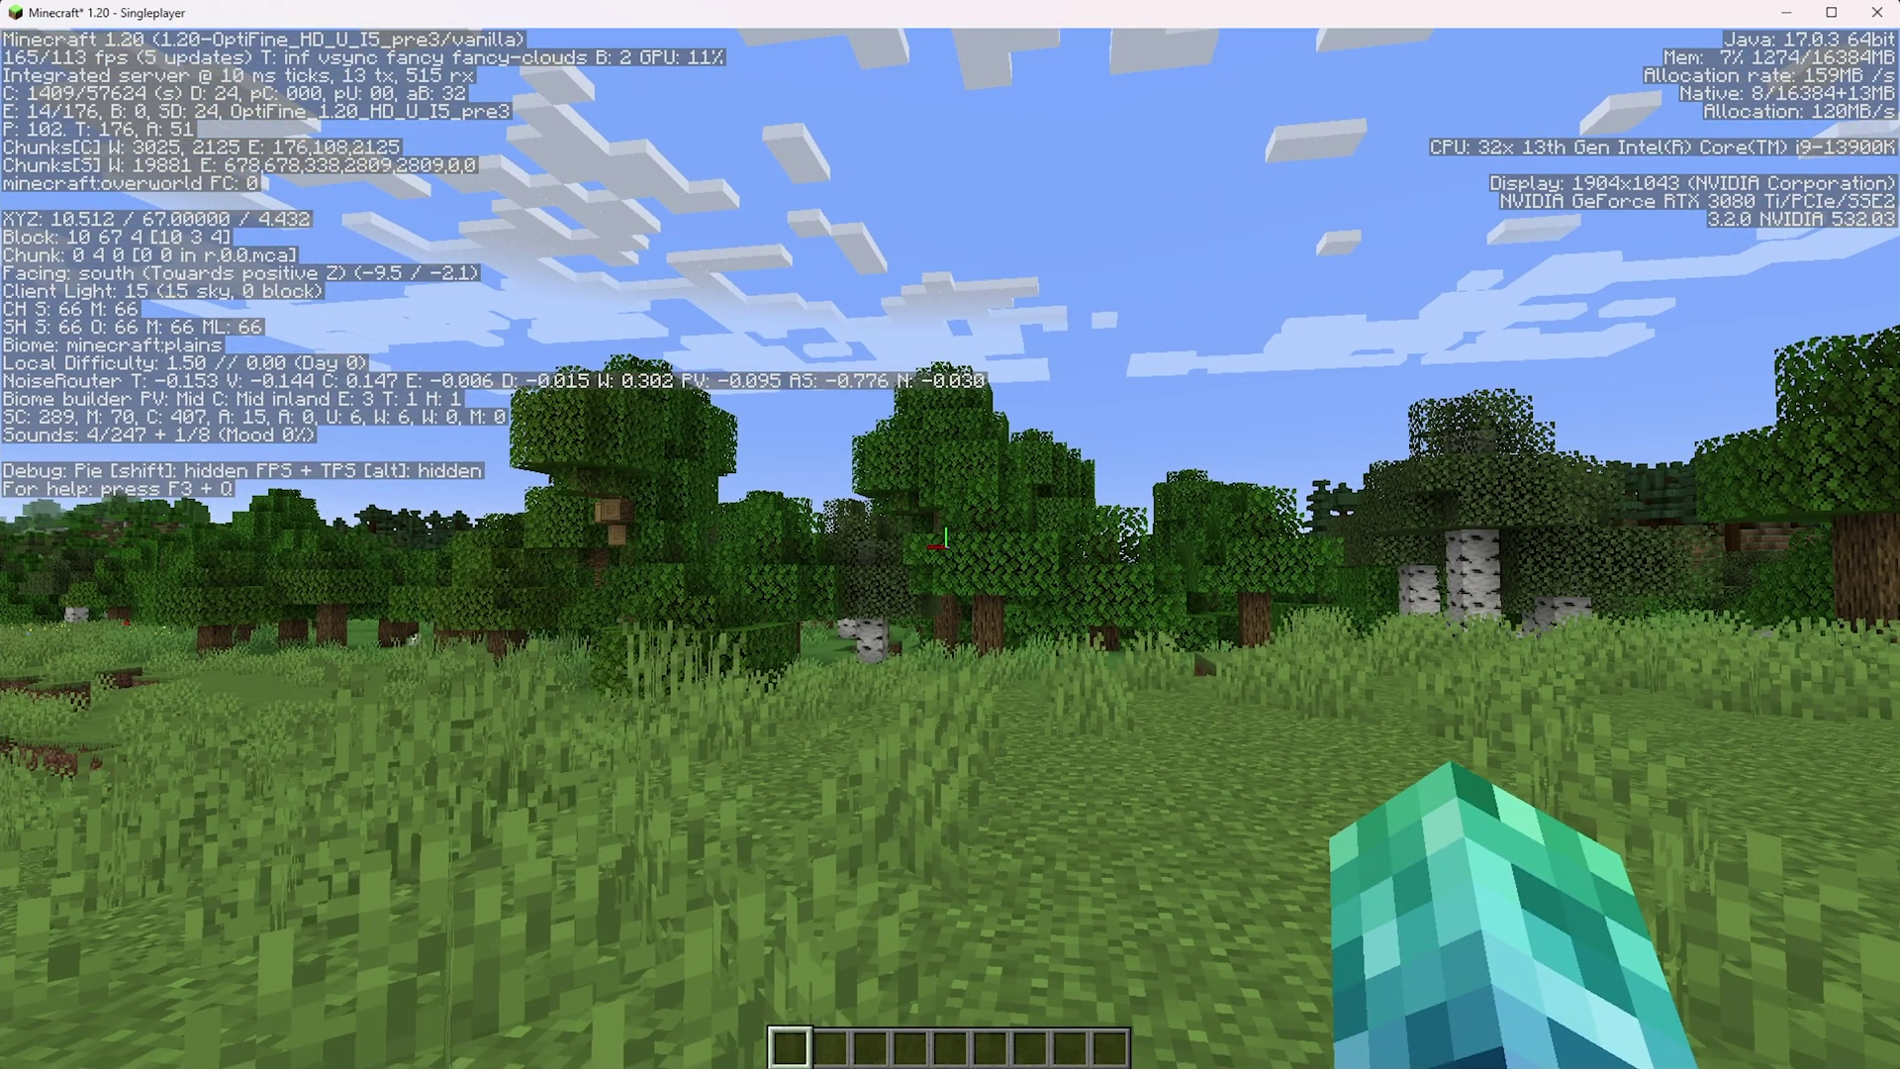
# - Compare the Unlimited and VSync max framerate options in the video settings, leaving the max framerate at Unlimited
pyautogui.press('Escape')
pyautogui.click(839, 465)
pyautogui.click(834, 361)
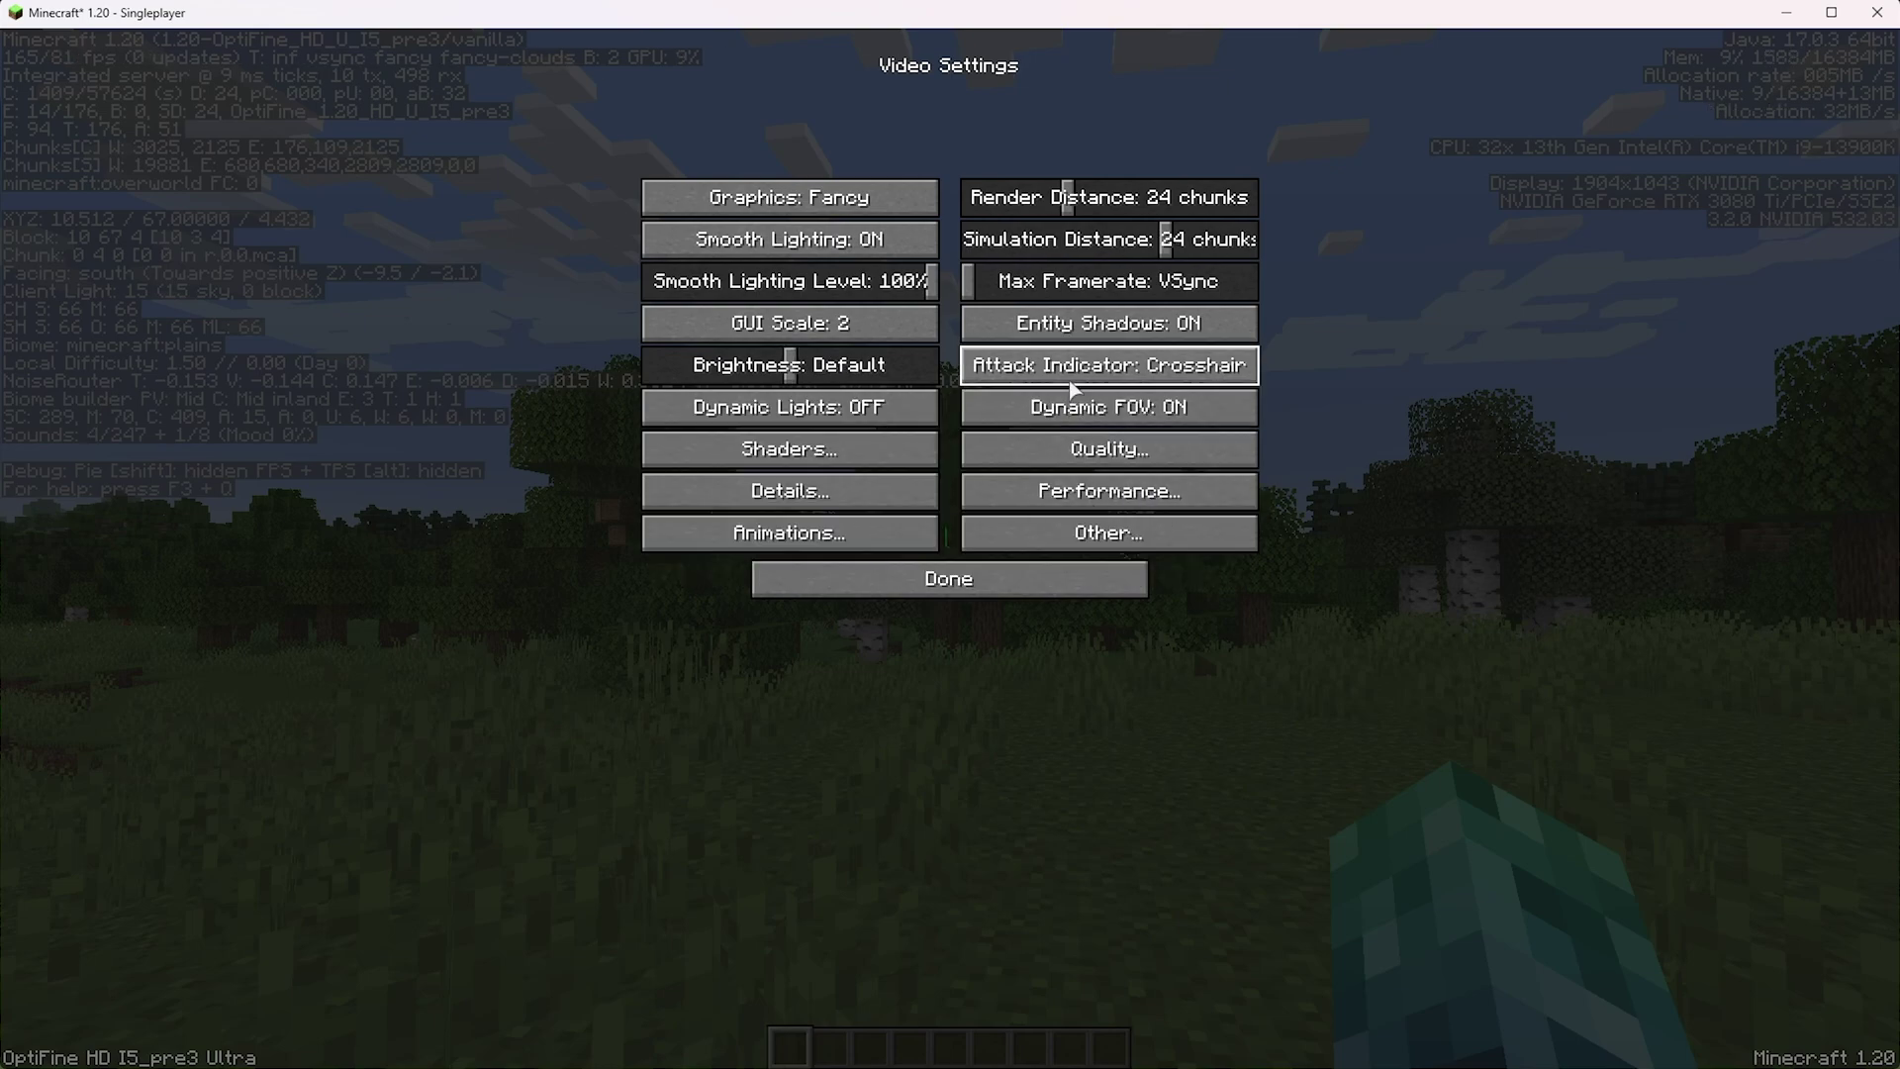
pyautogui.moveTo(1074, 391)
pyautogui.moveTo(968, 284); pyautogui.dragTo(1263, 280)
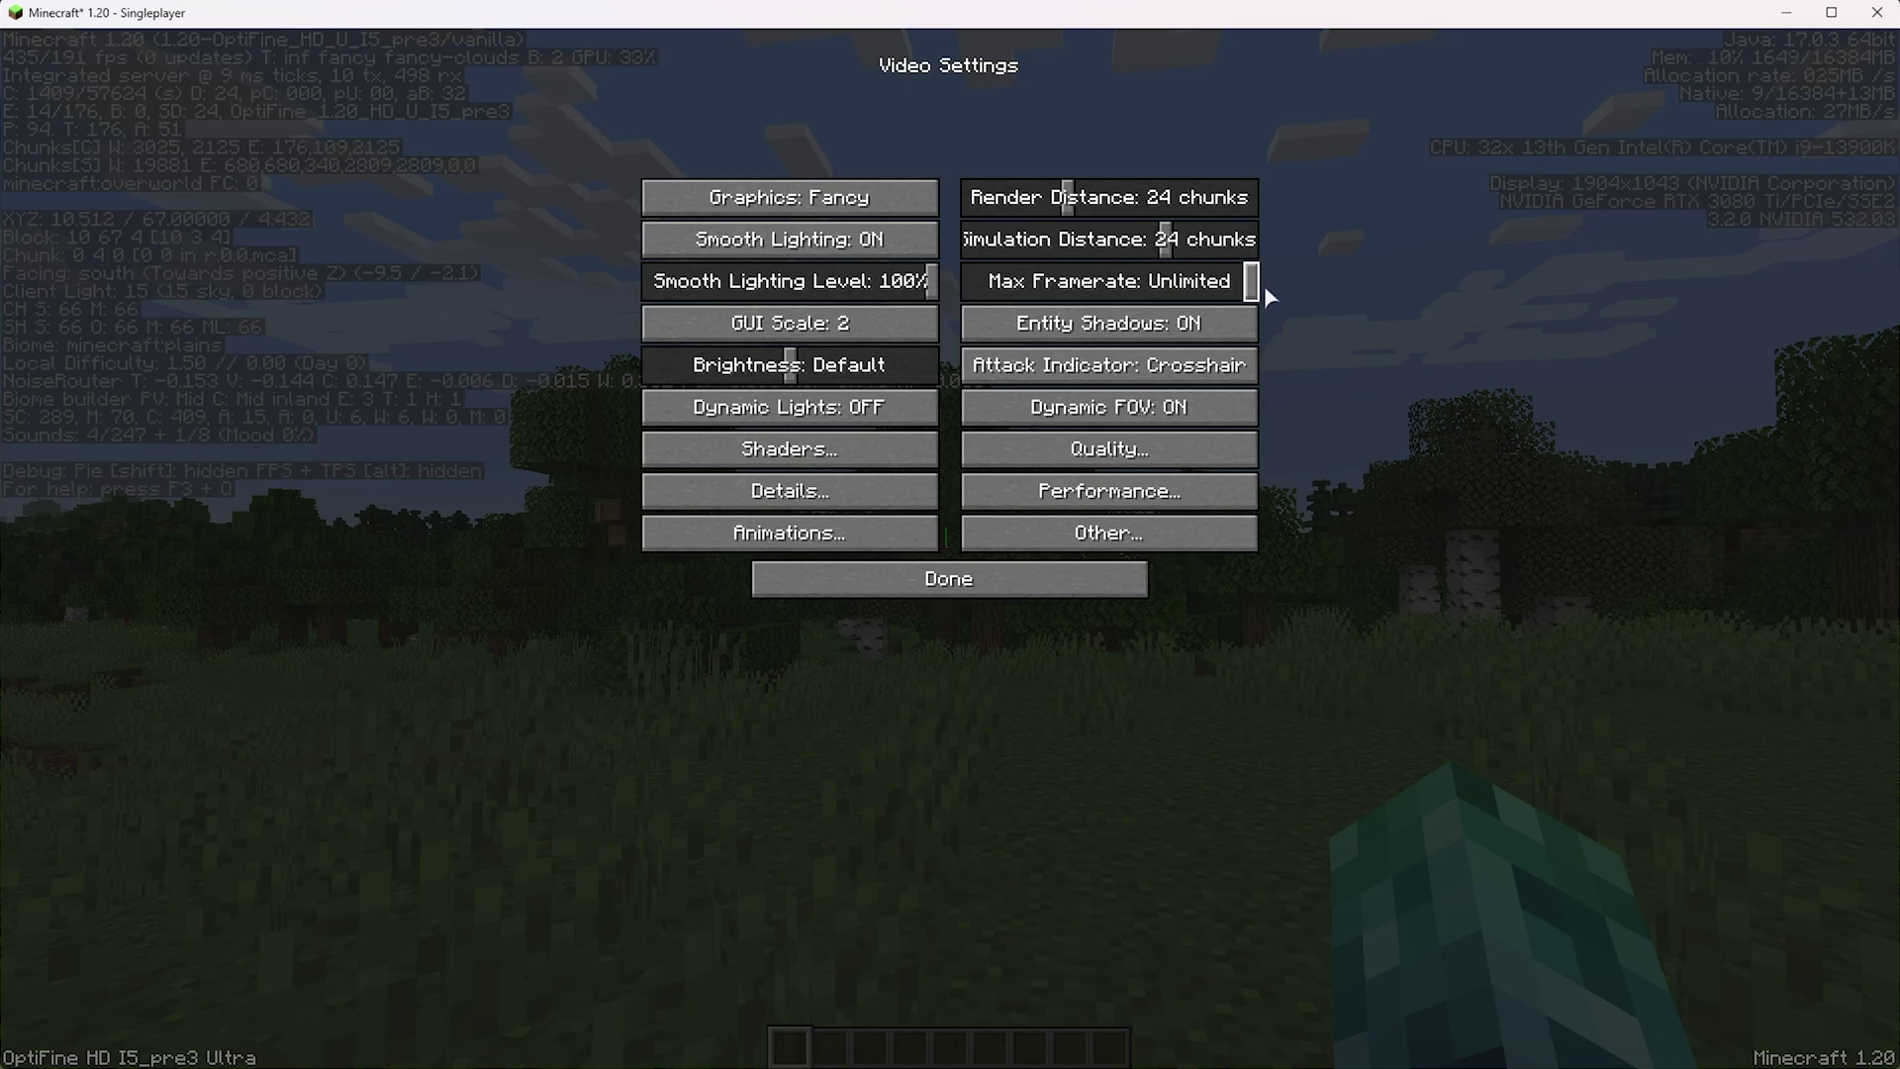
pyautogui.moveTo(1253, 289)
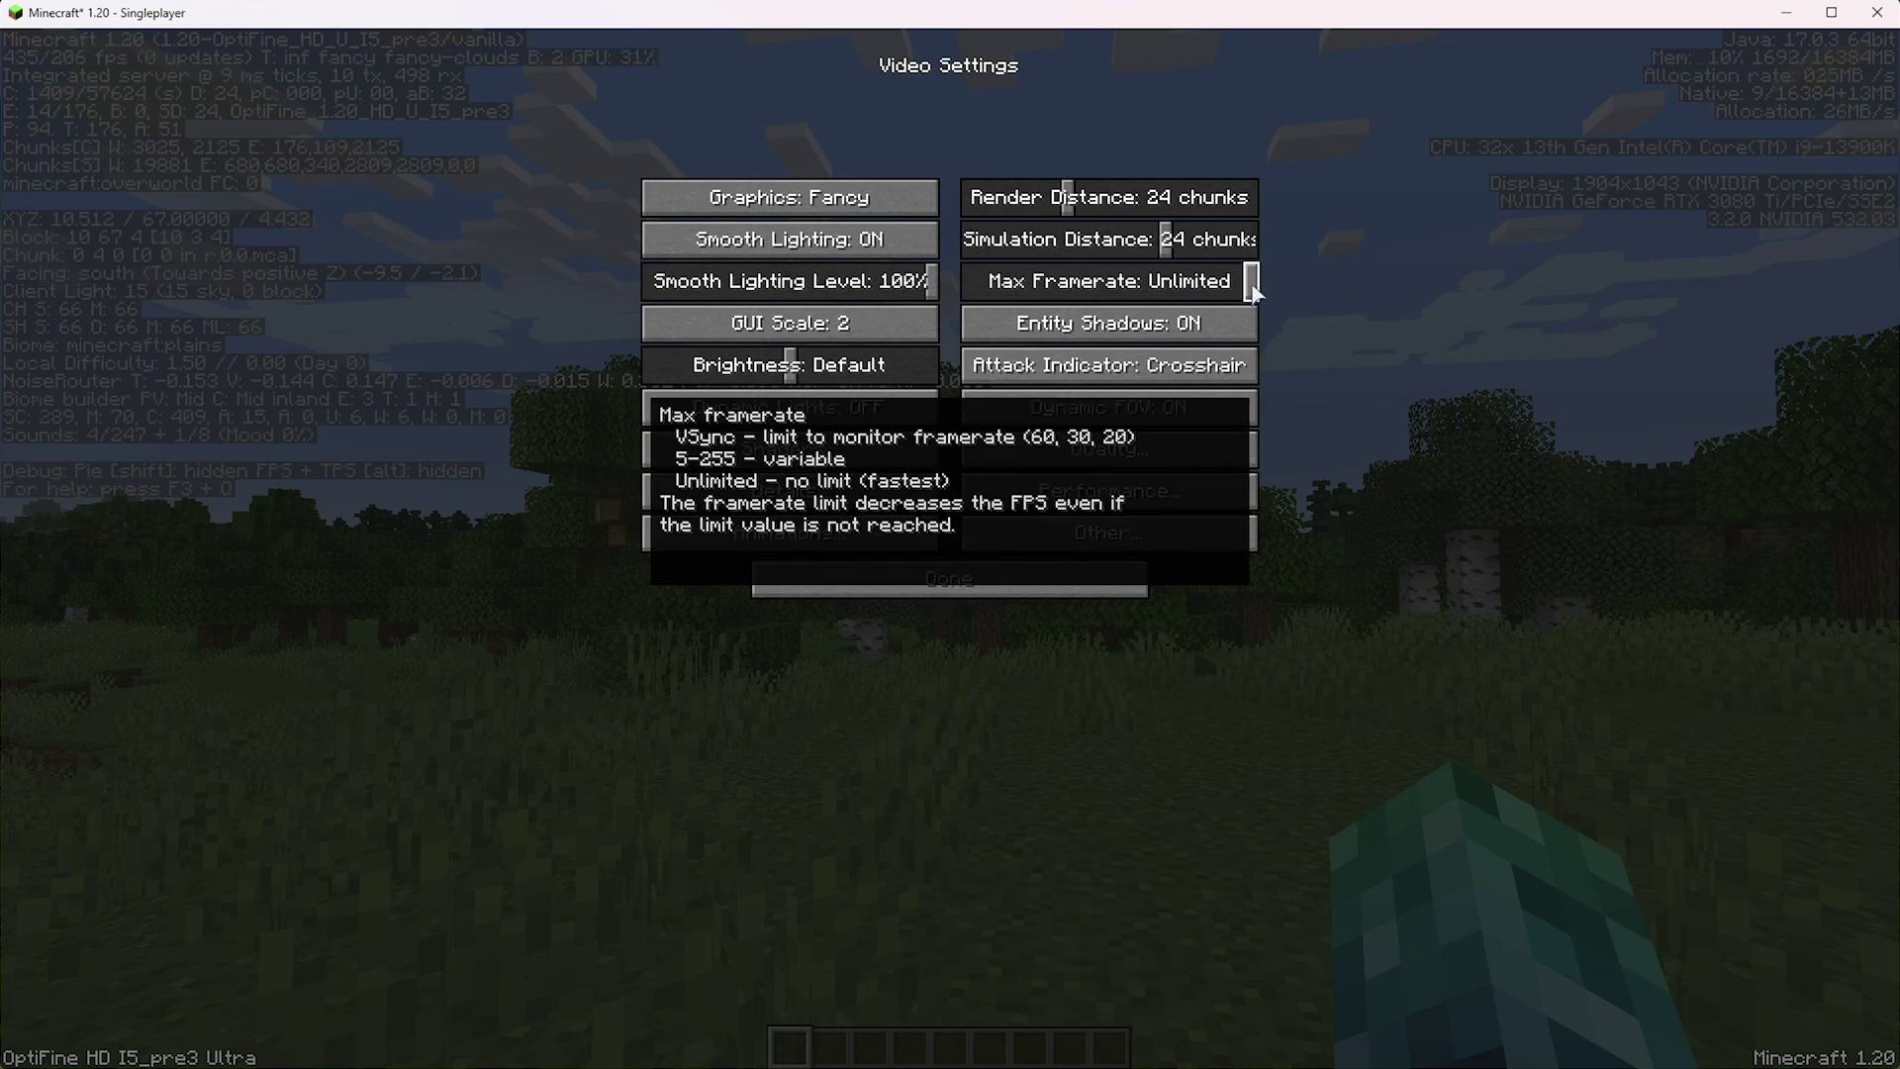
pyautogui.moveTo(1253, 289); pyautogui.dragTo(965, 289)
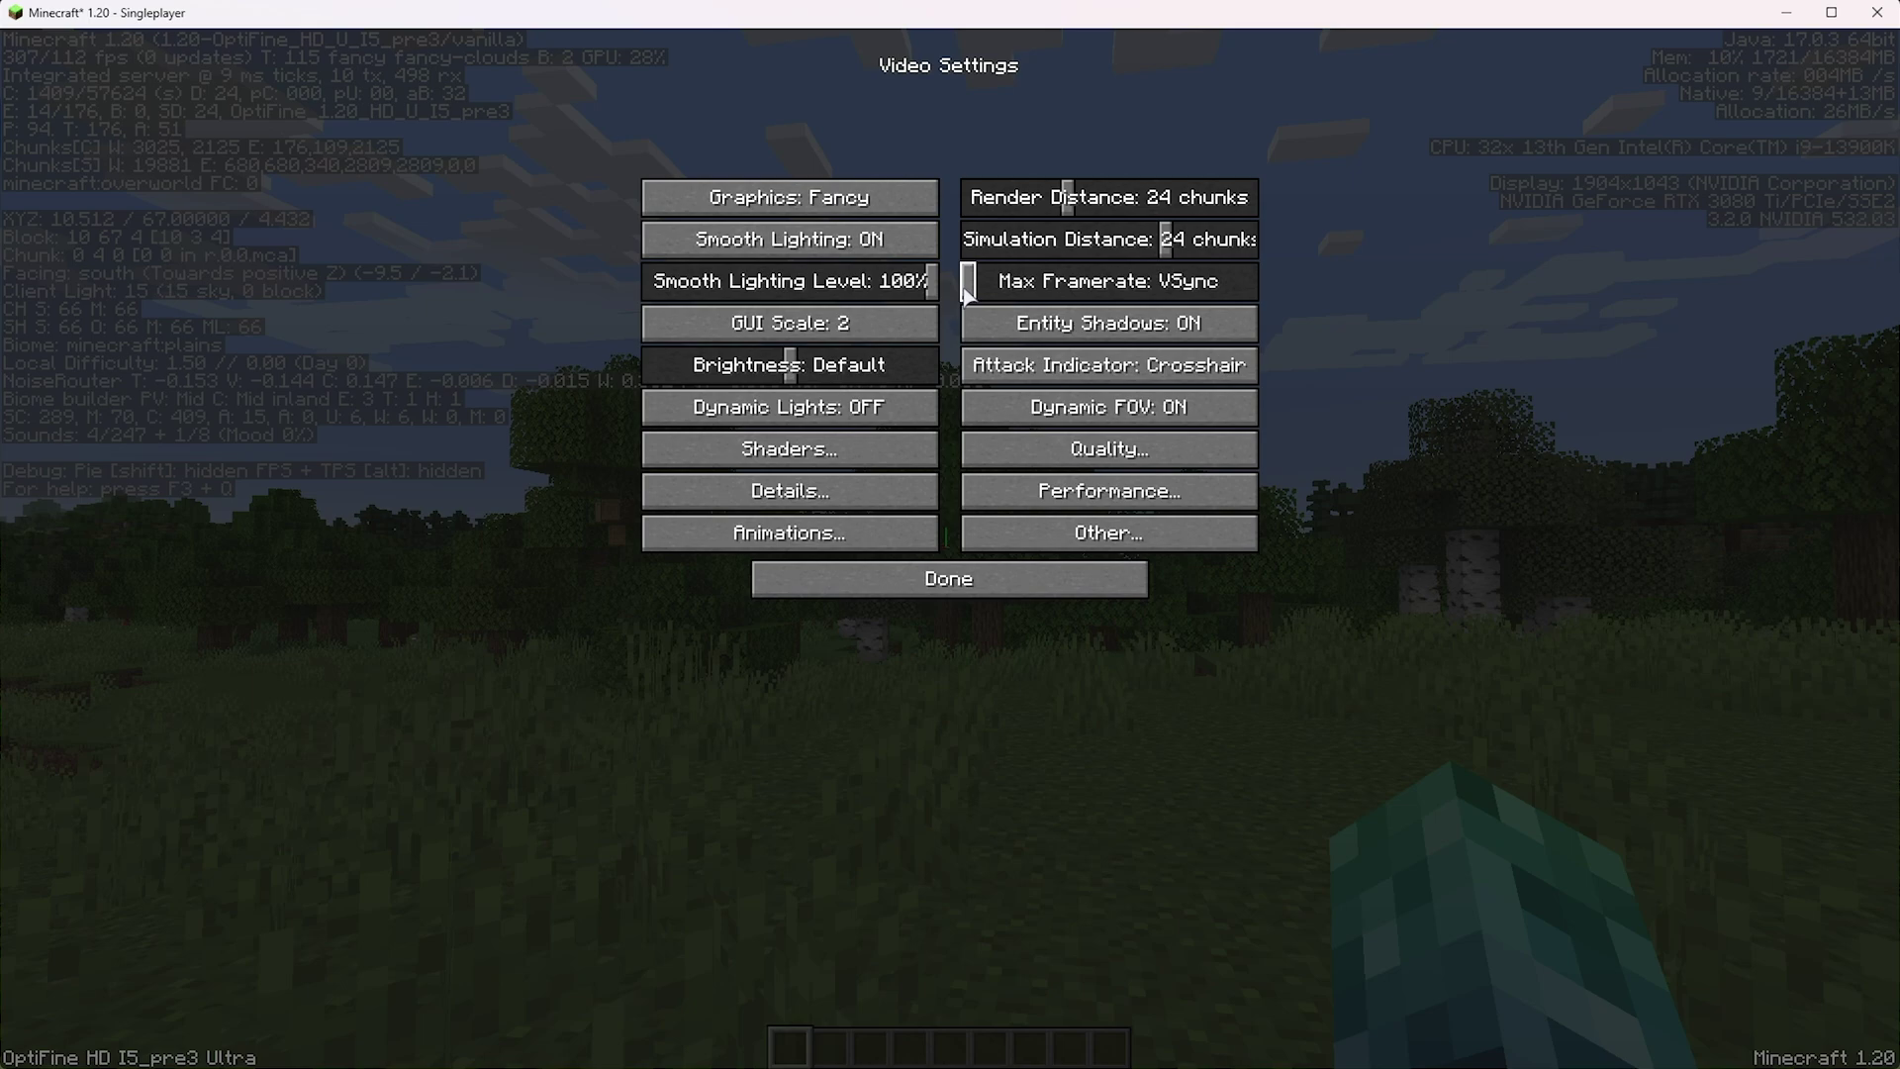
pyautogui.moveTo(965, 289)
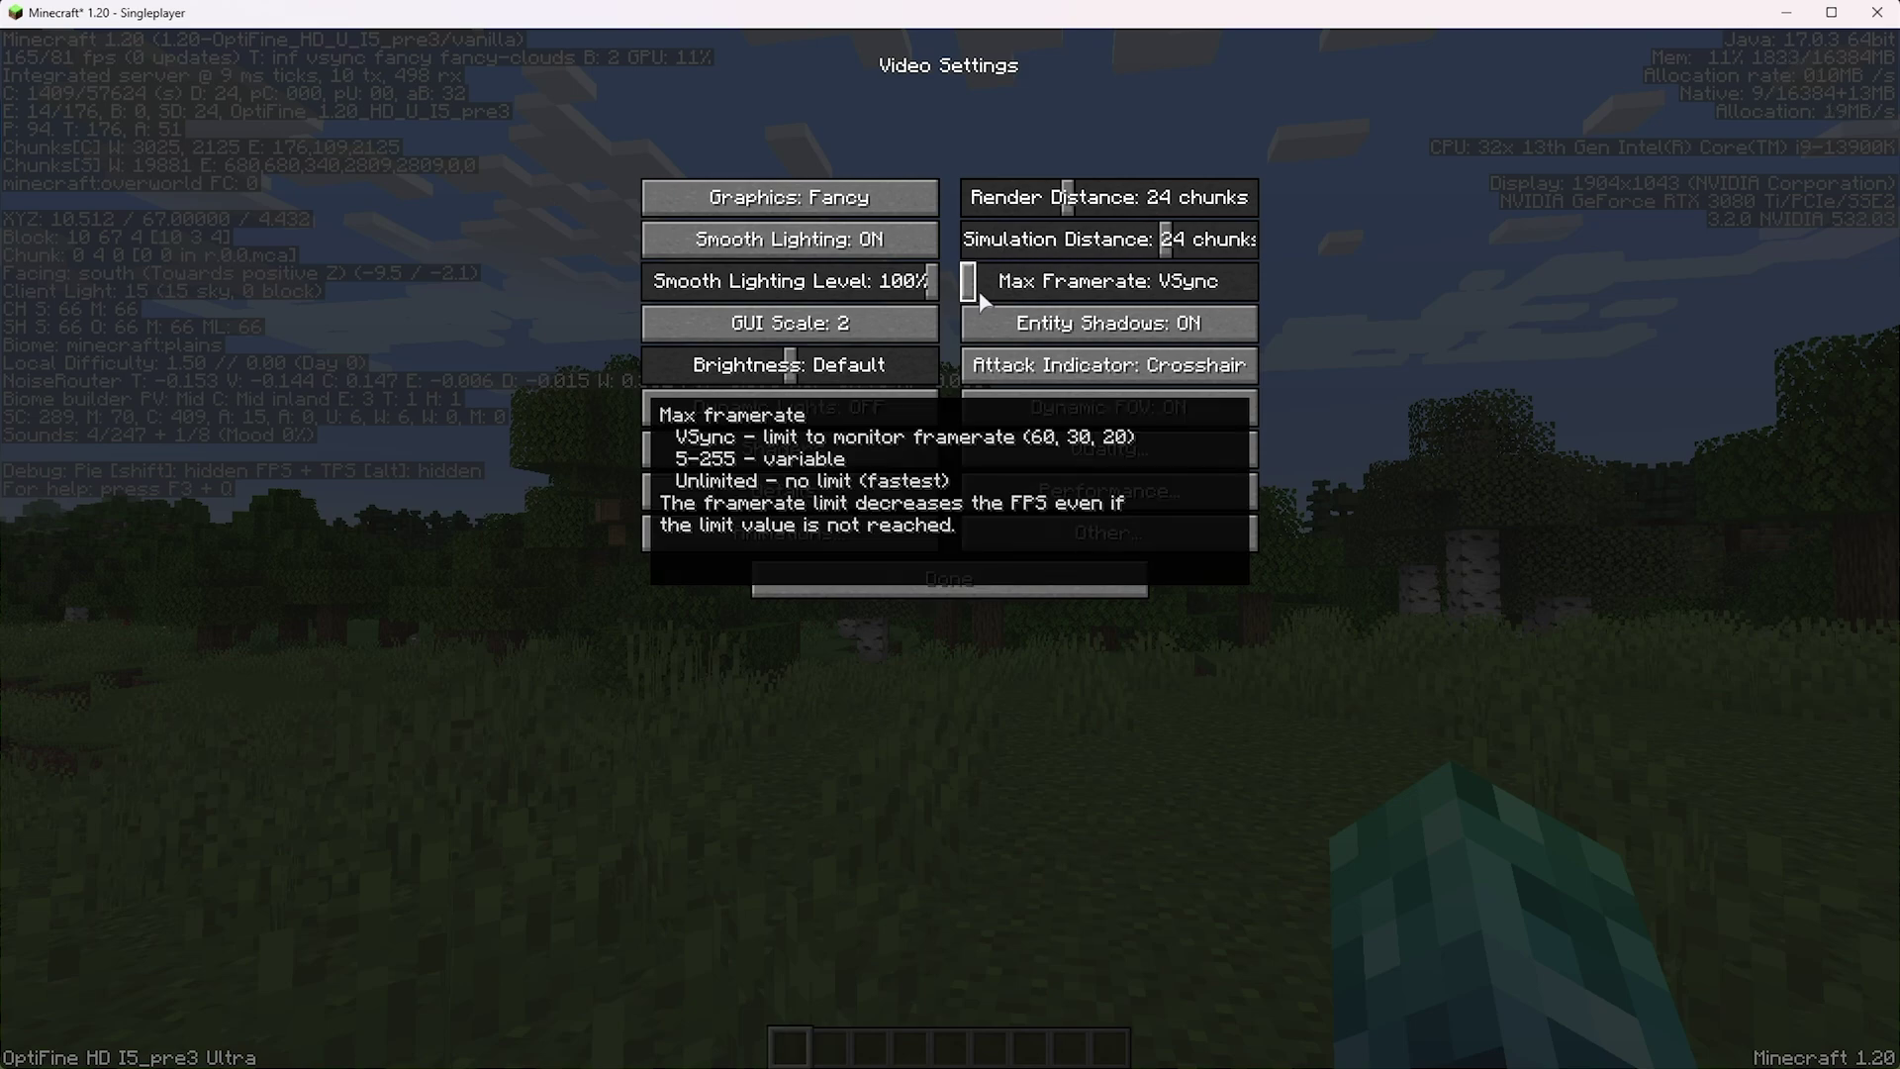
pyautogui.moveTo(971, 280); pyautogui.dragTo(1285, 304)
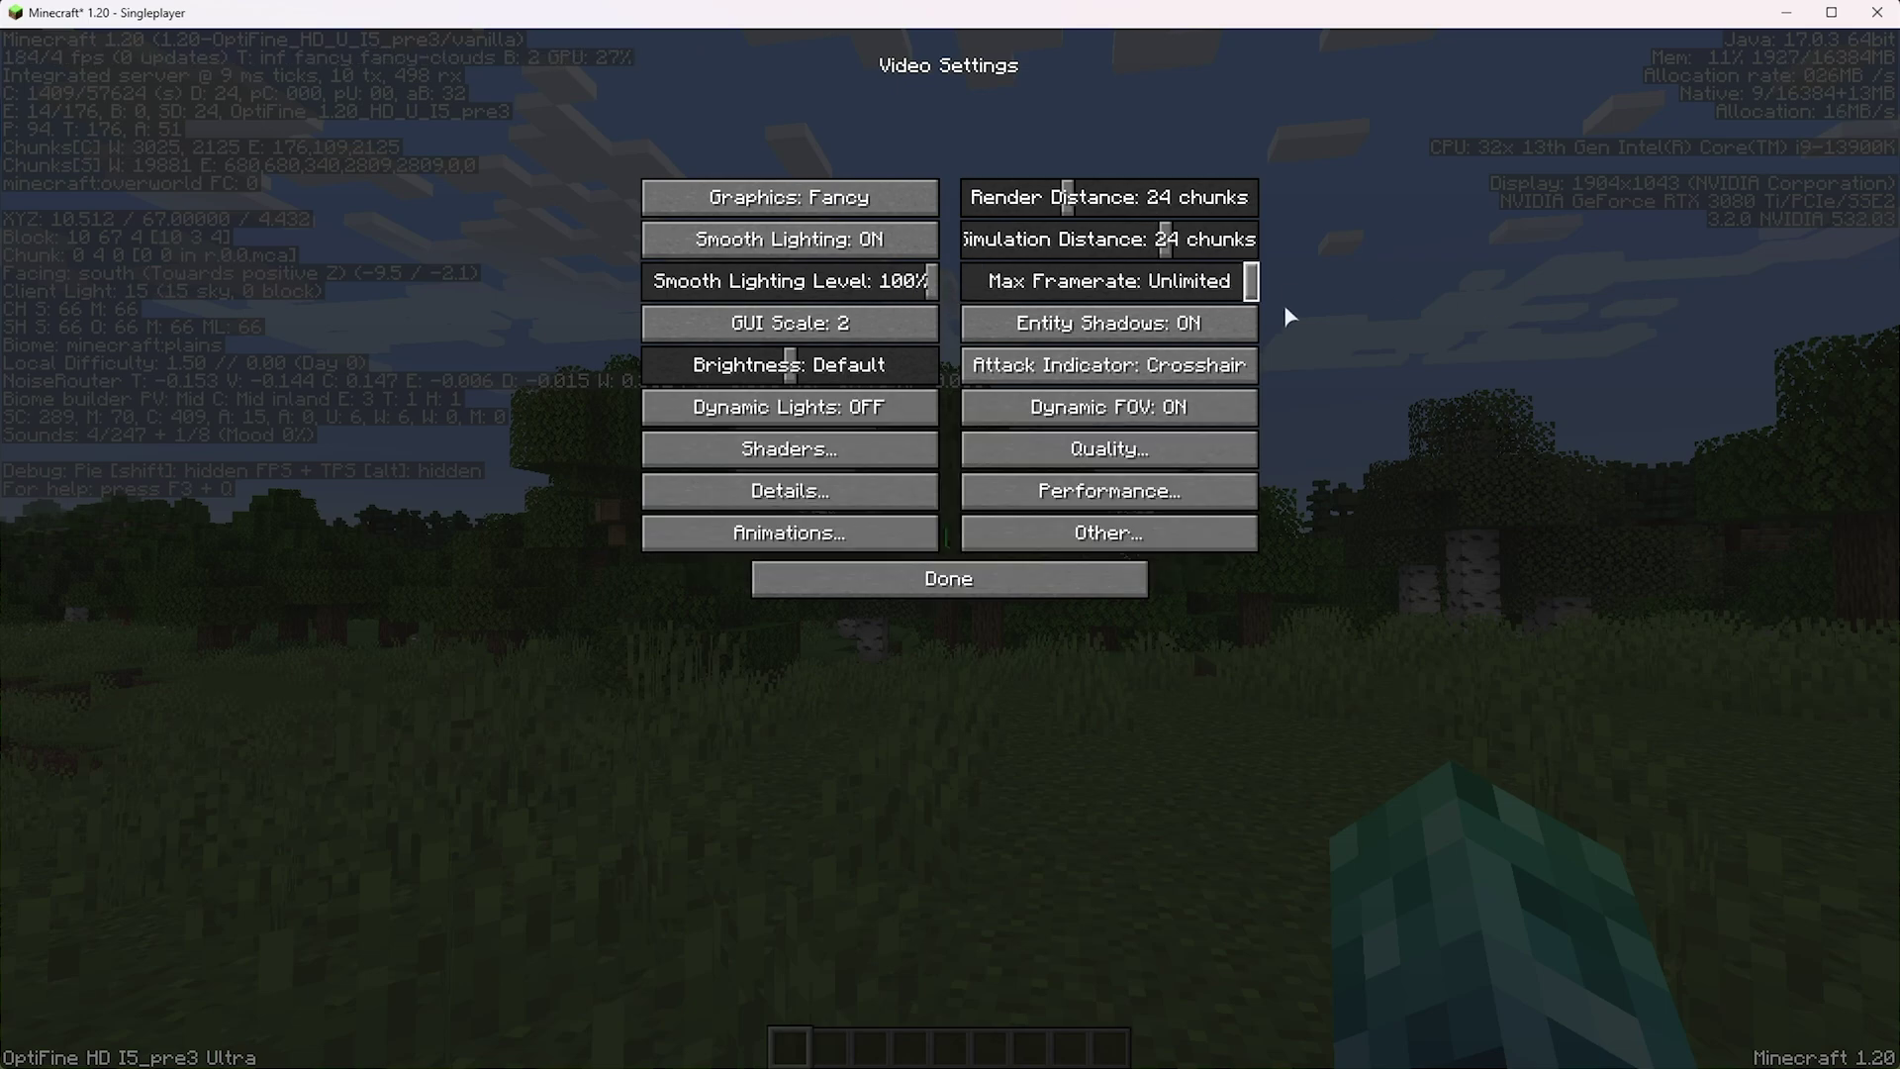
# - Turn smooth lighting off and on again, and lower the smooth lighting level to about 50%
pyautogui.click(875, 252)
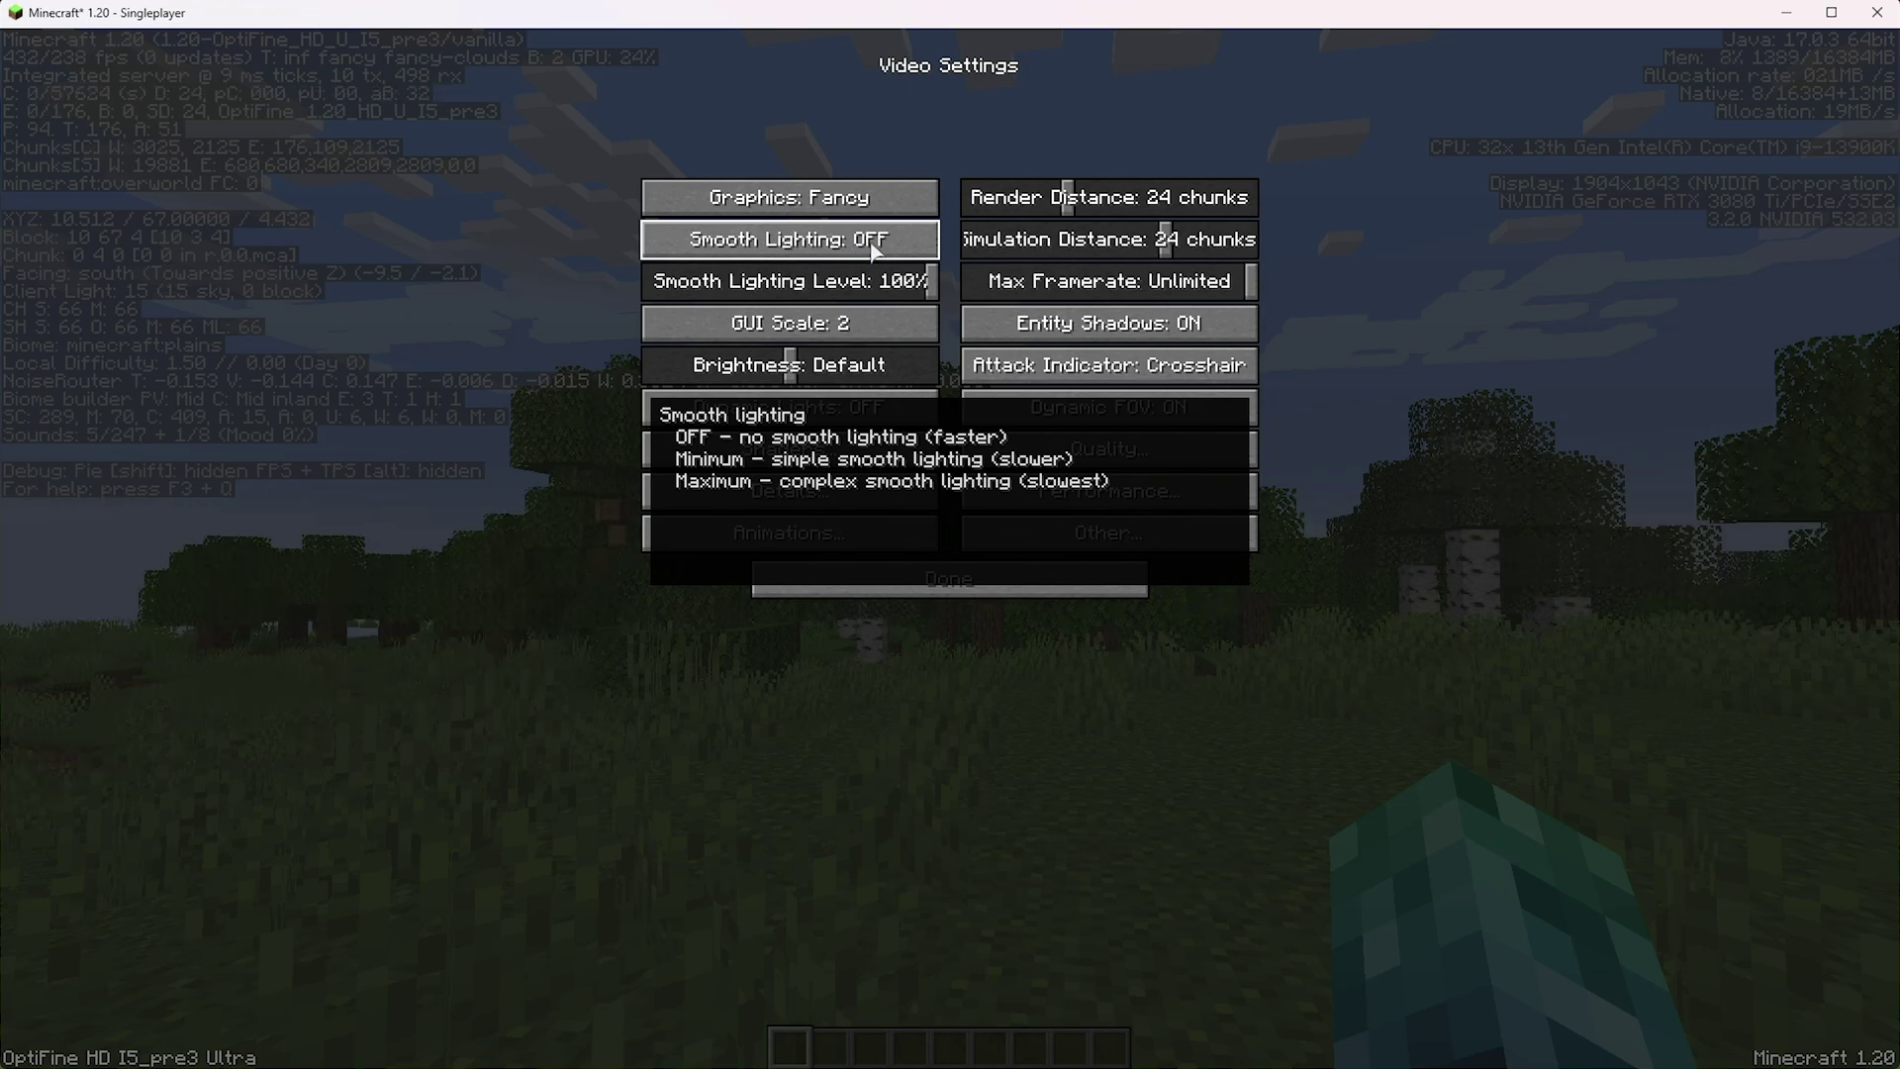
pyautogui.click(875, 251)
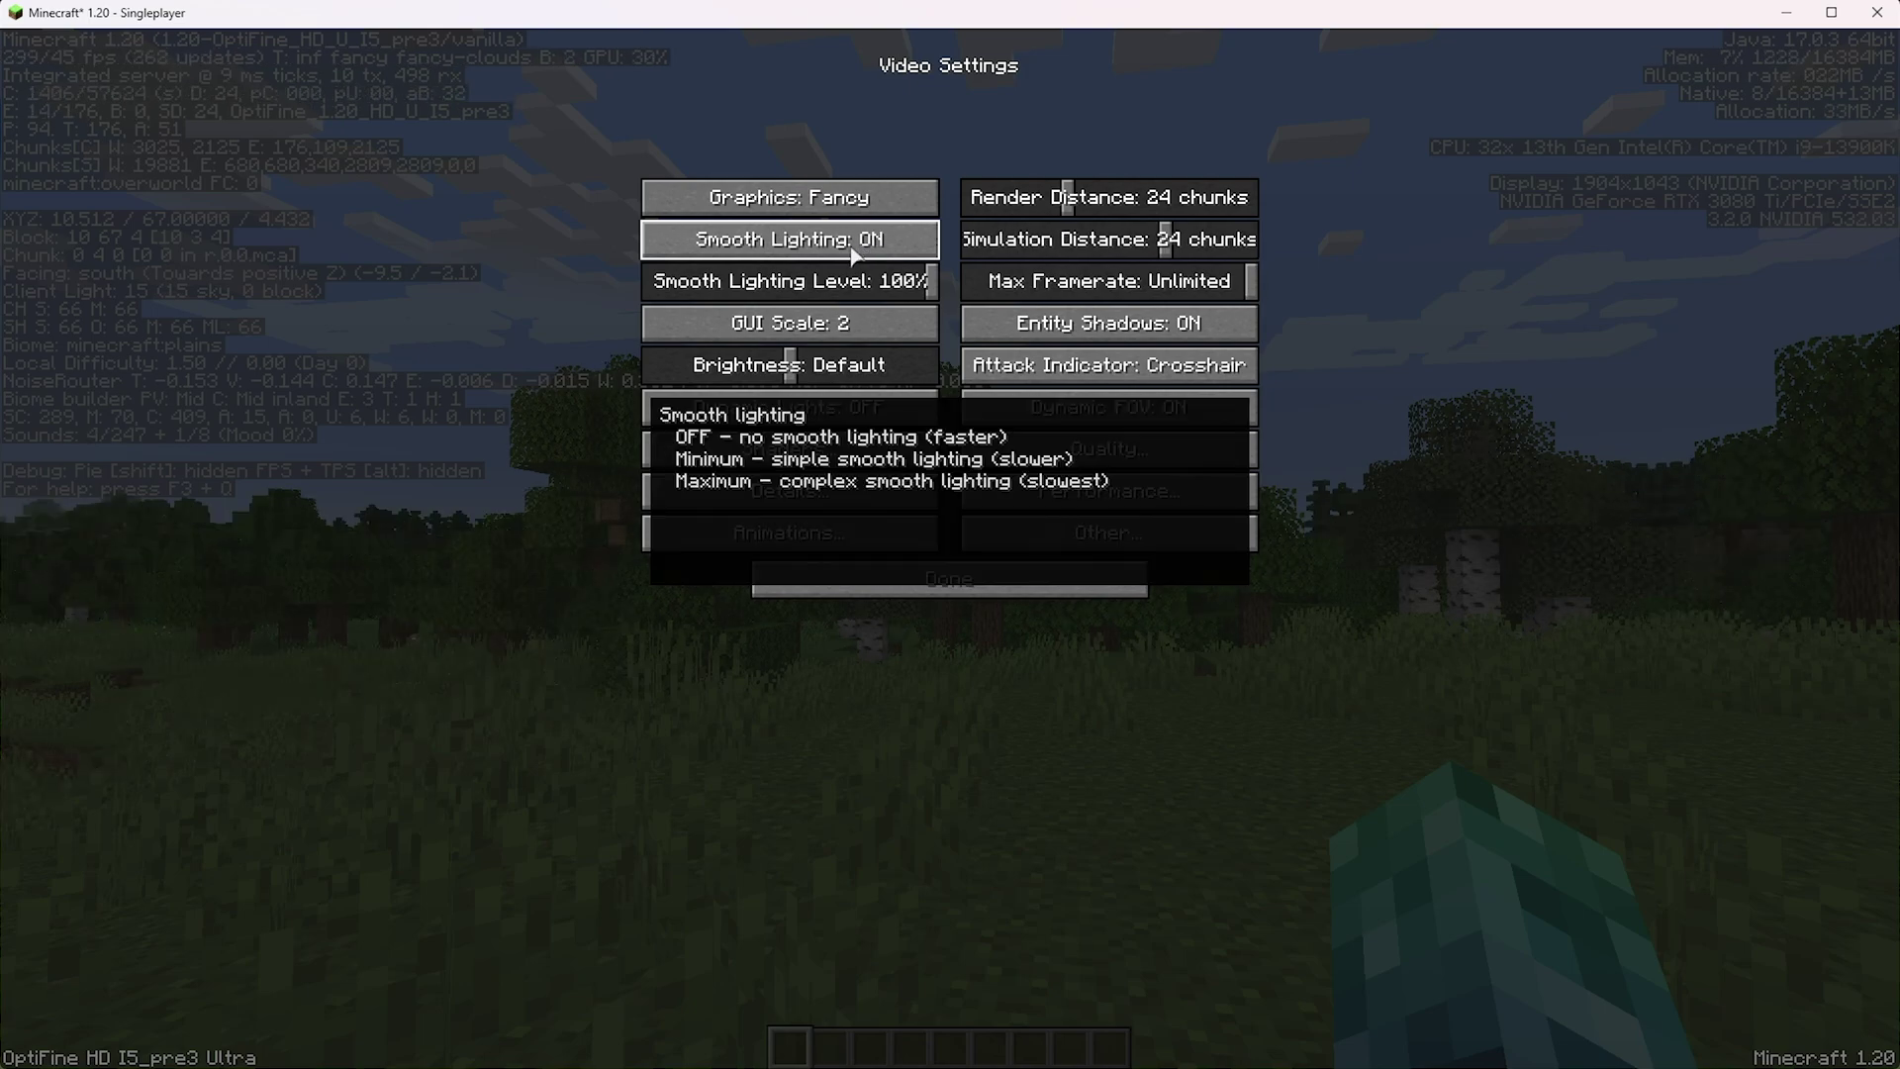
pyautogui.moveTo(891, 283); pyautogui.dragTo(792, 286)
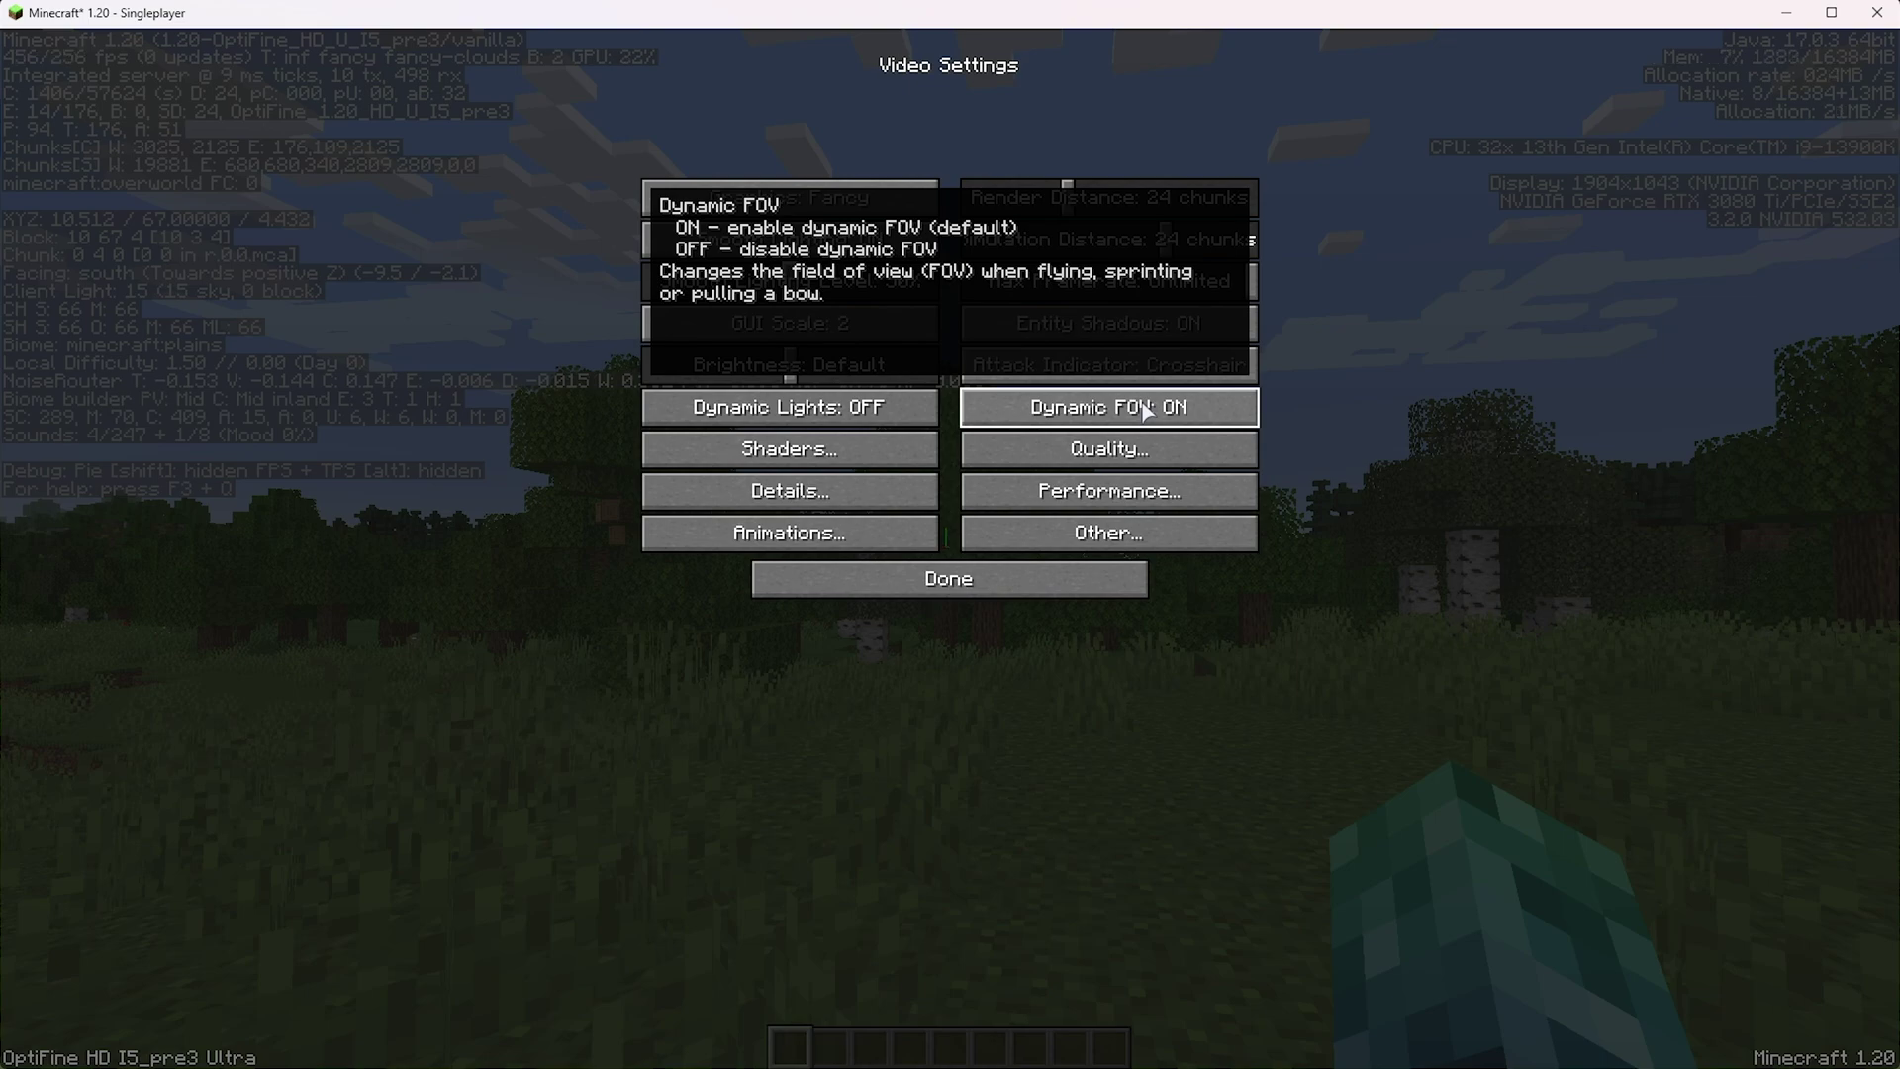
# - Turn Dynamic FOV off and back on
pyautogui.click(1116, 414)
pyautogui.click(1117, 414)
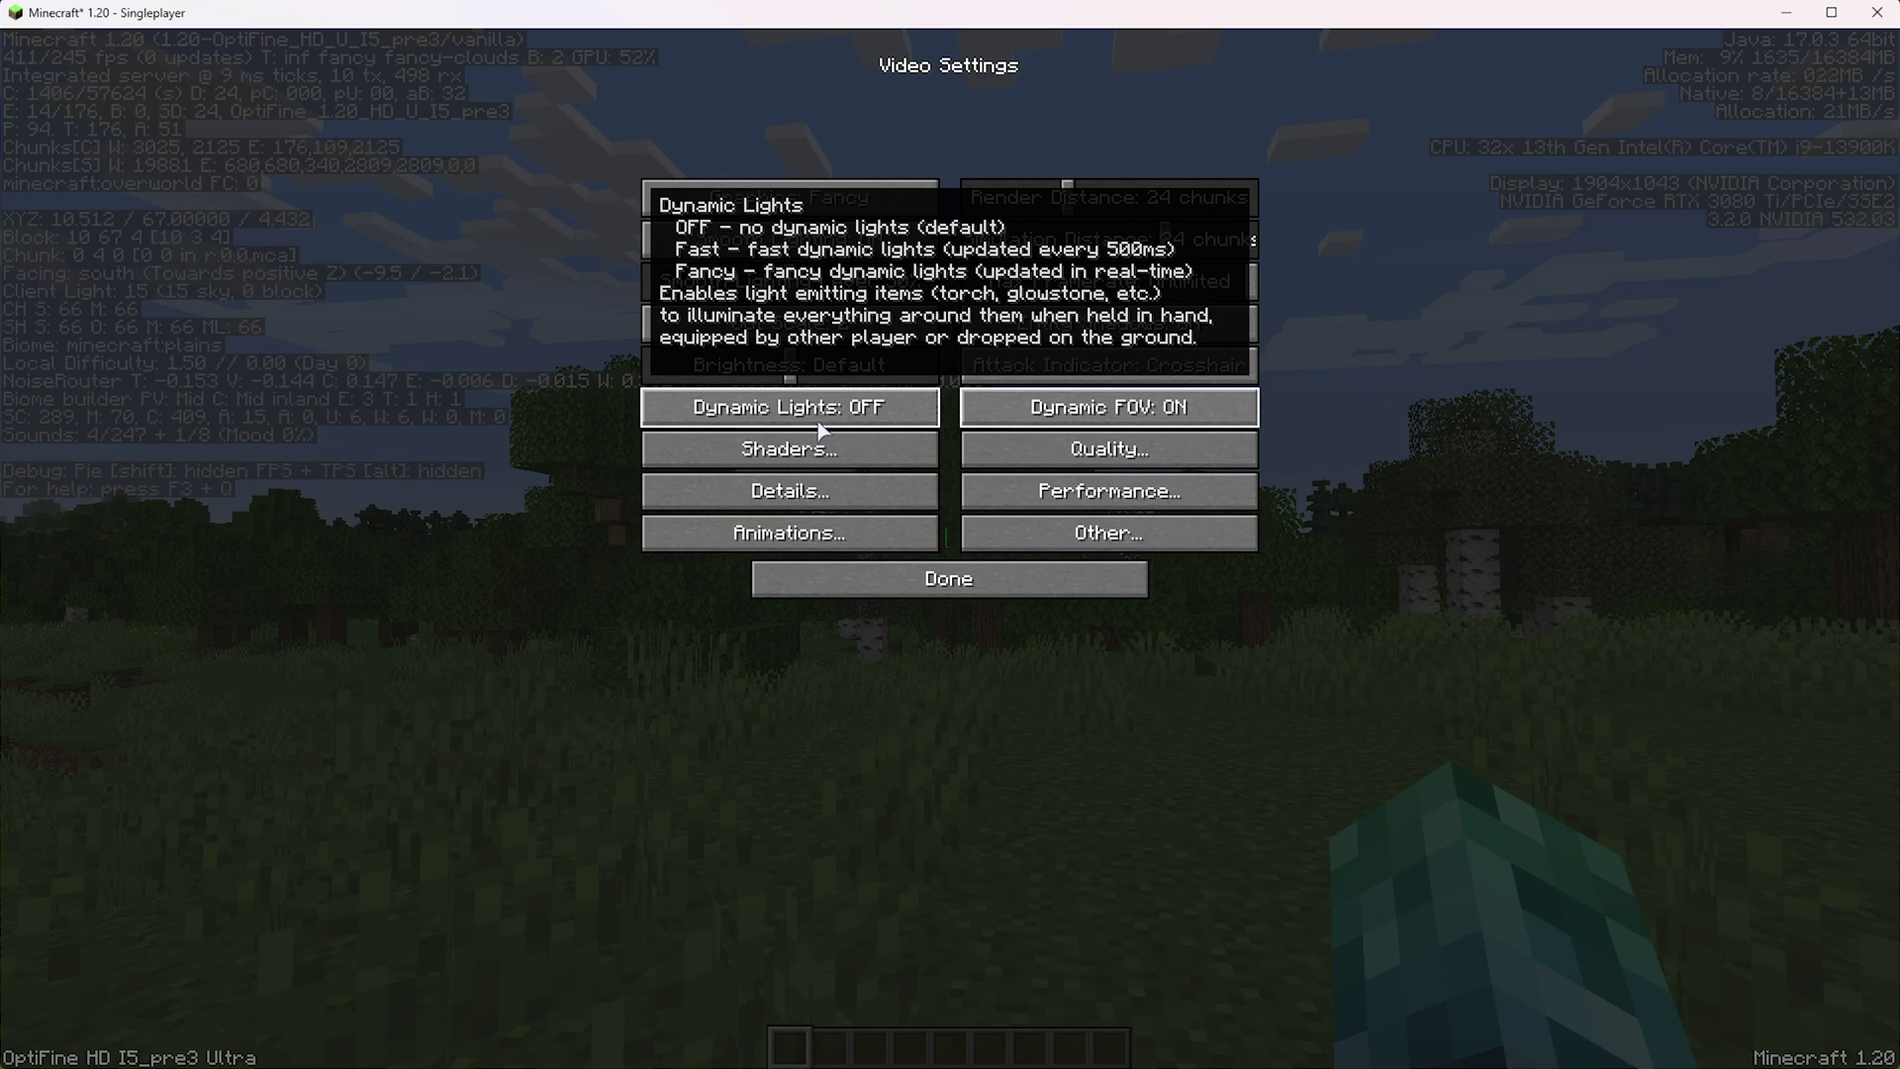
# - Open the detail settings and cycle the clouds option through Fast, Fancy and OFF back to Default
pyautogui.click(828, 494)
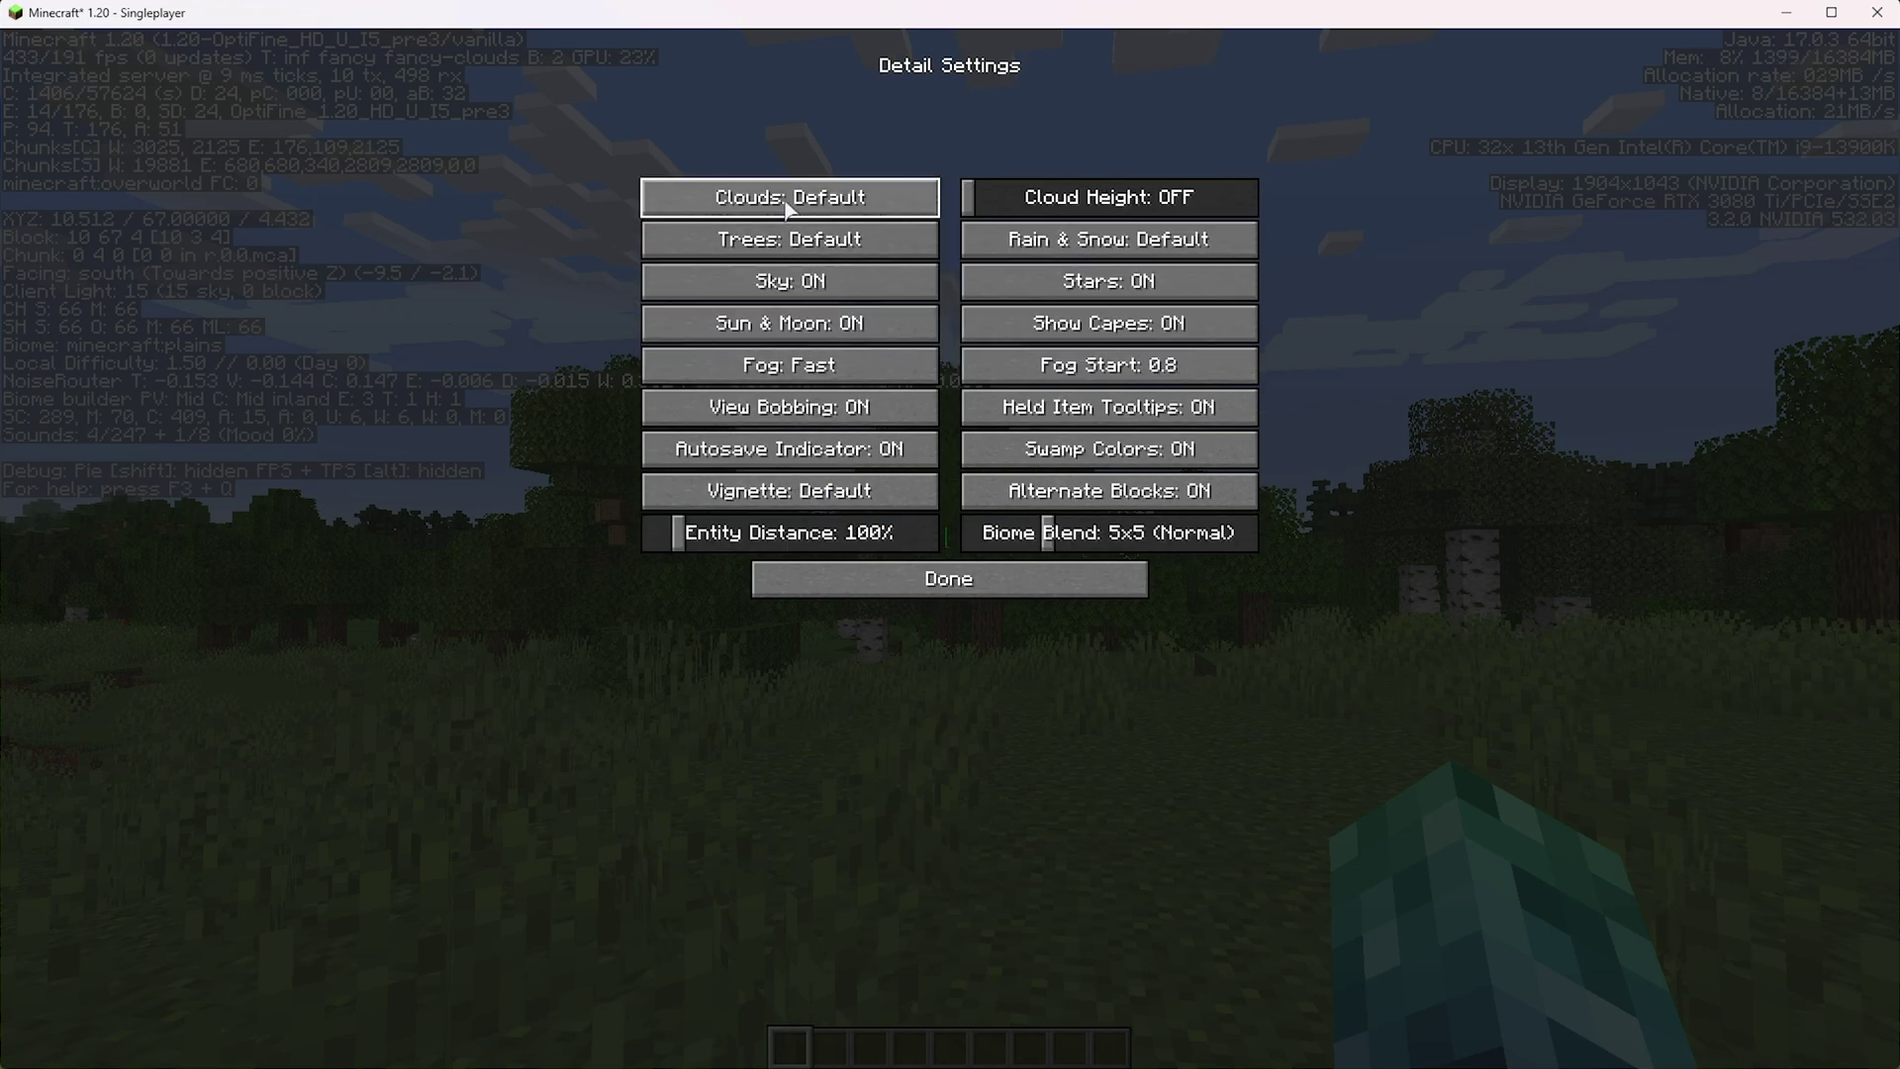
pyautogui.click(757, 193)
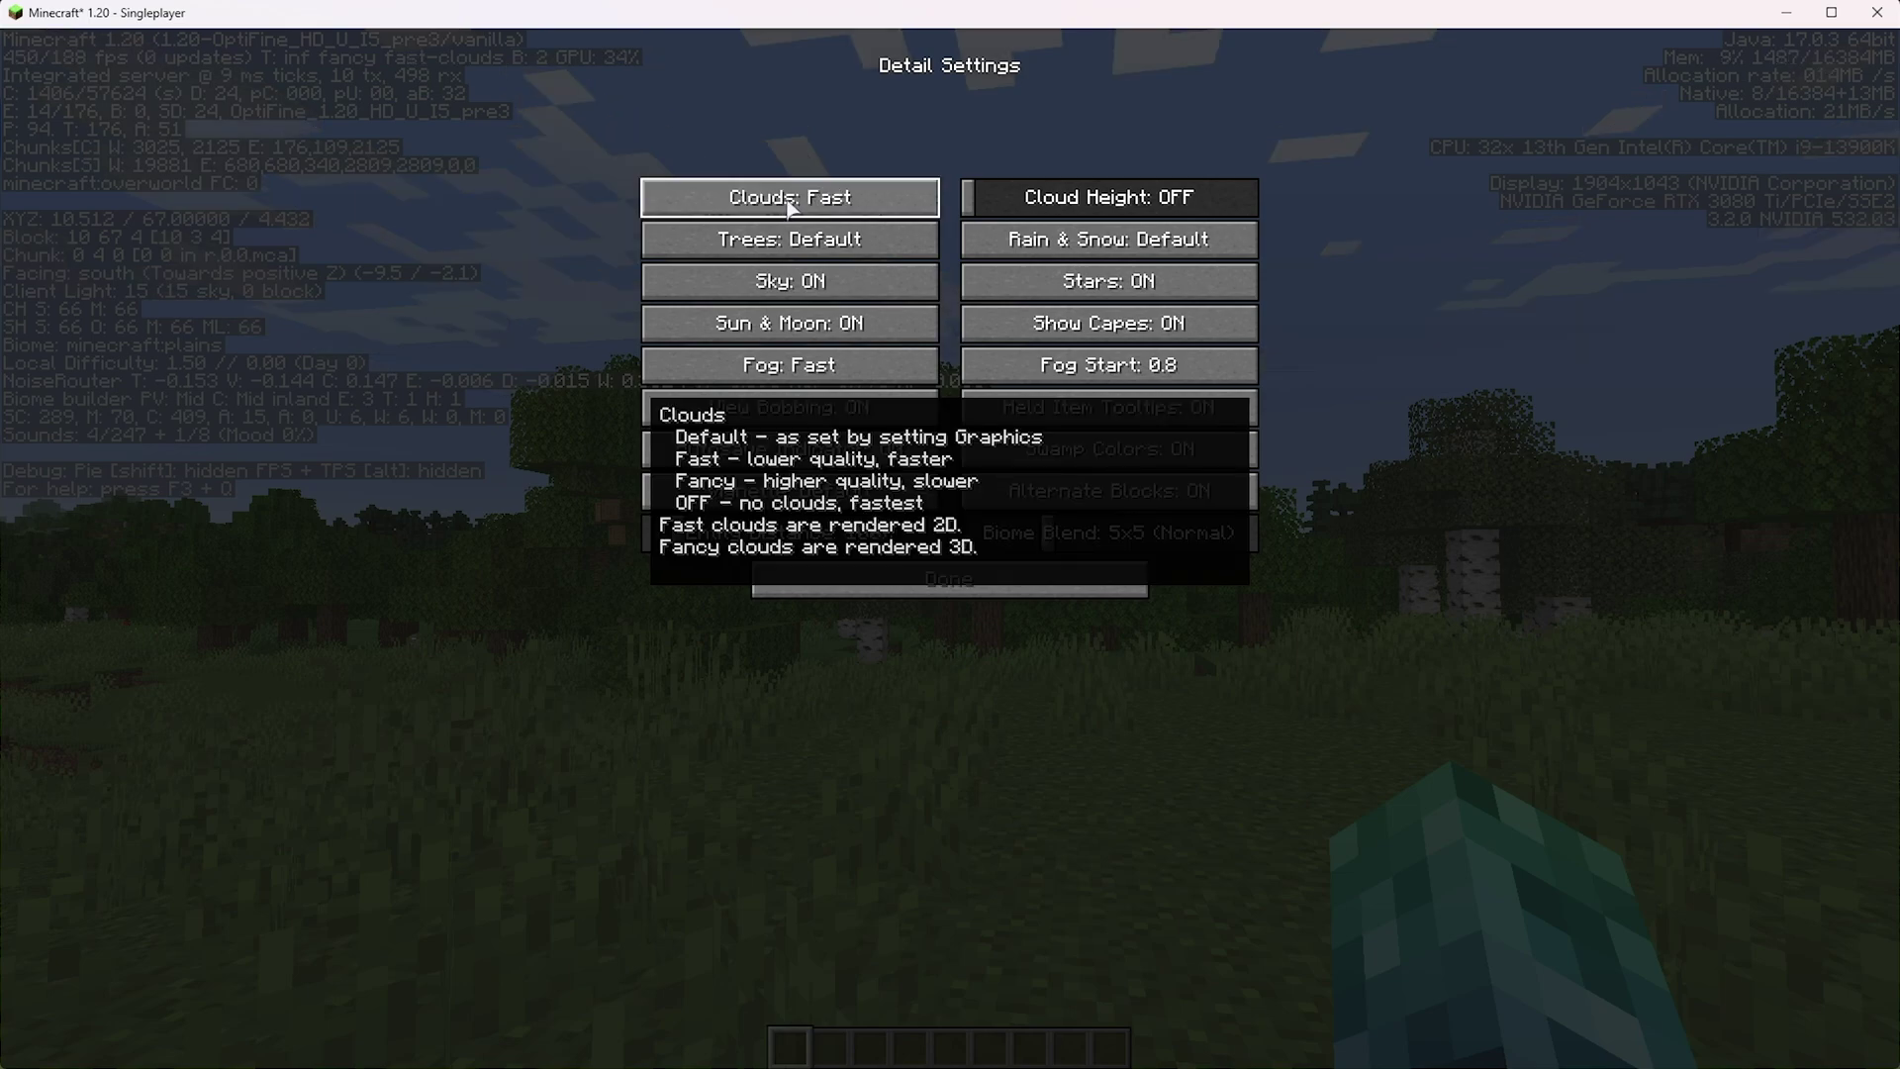
pyautogui.click(791, 203)
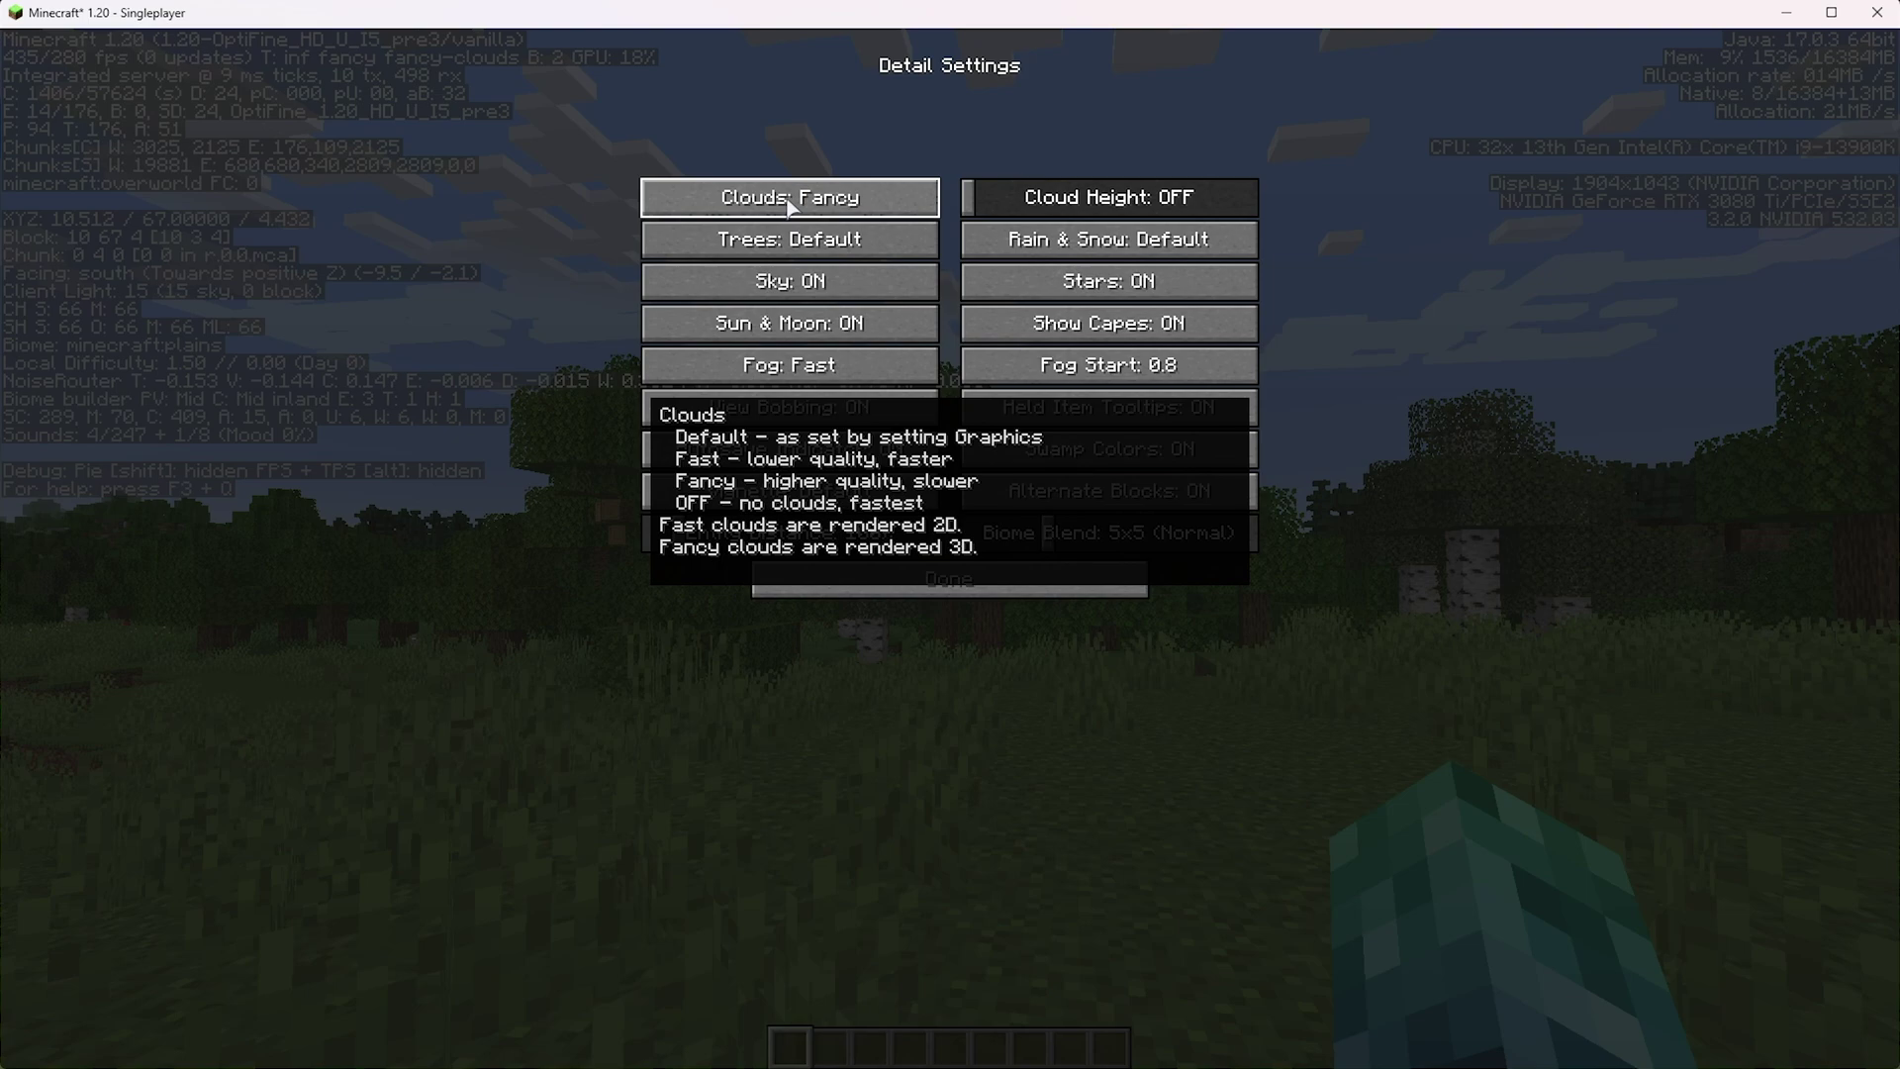
pyautogui.click(790, 203)
pyautogui.click(791, 203)
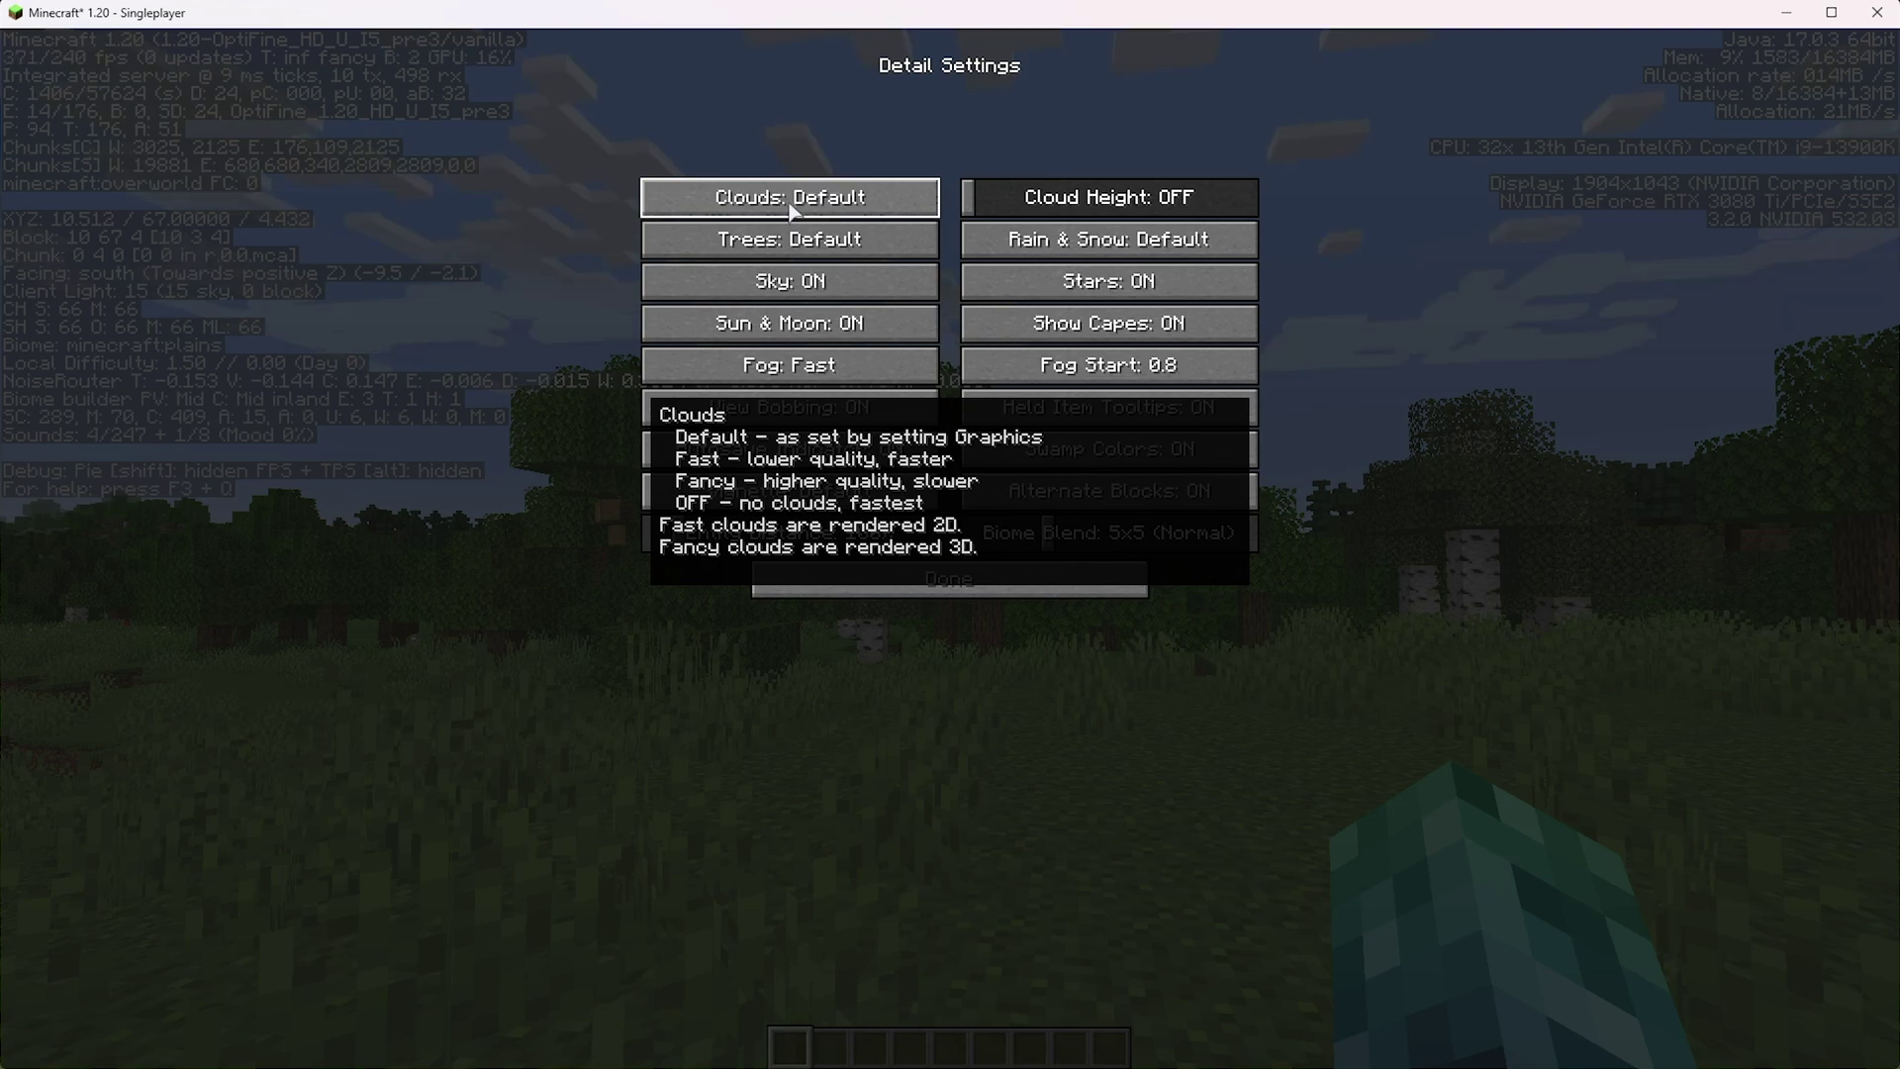
# - Set clouds to Fast and trees to Fancy in the detail settings, trying Fast and Smart trees on the way
pyautogui.click(791, 203)
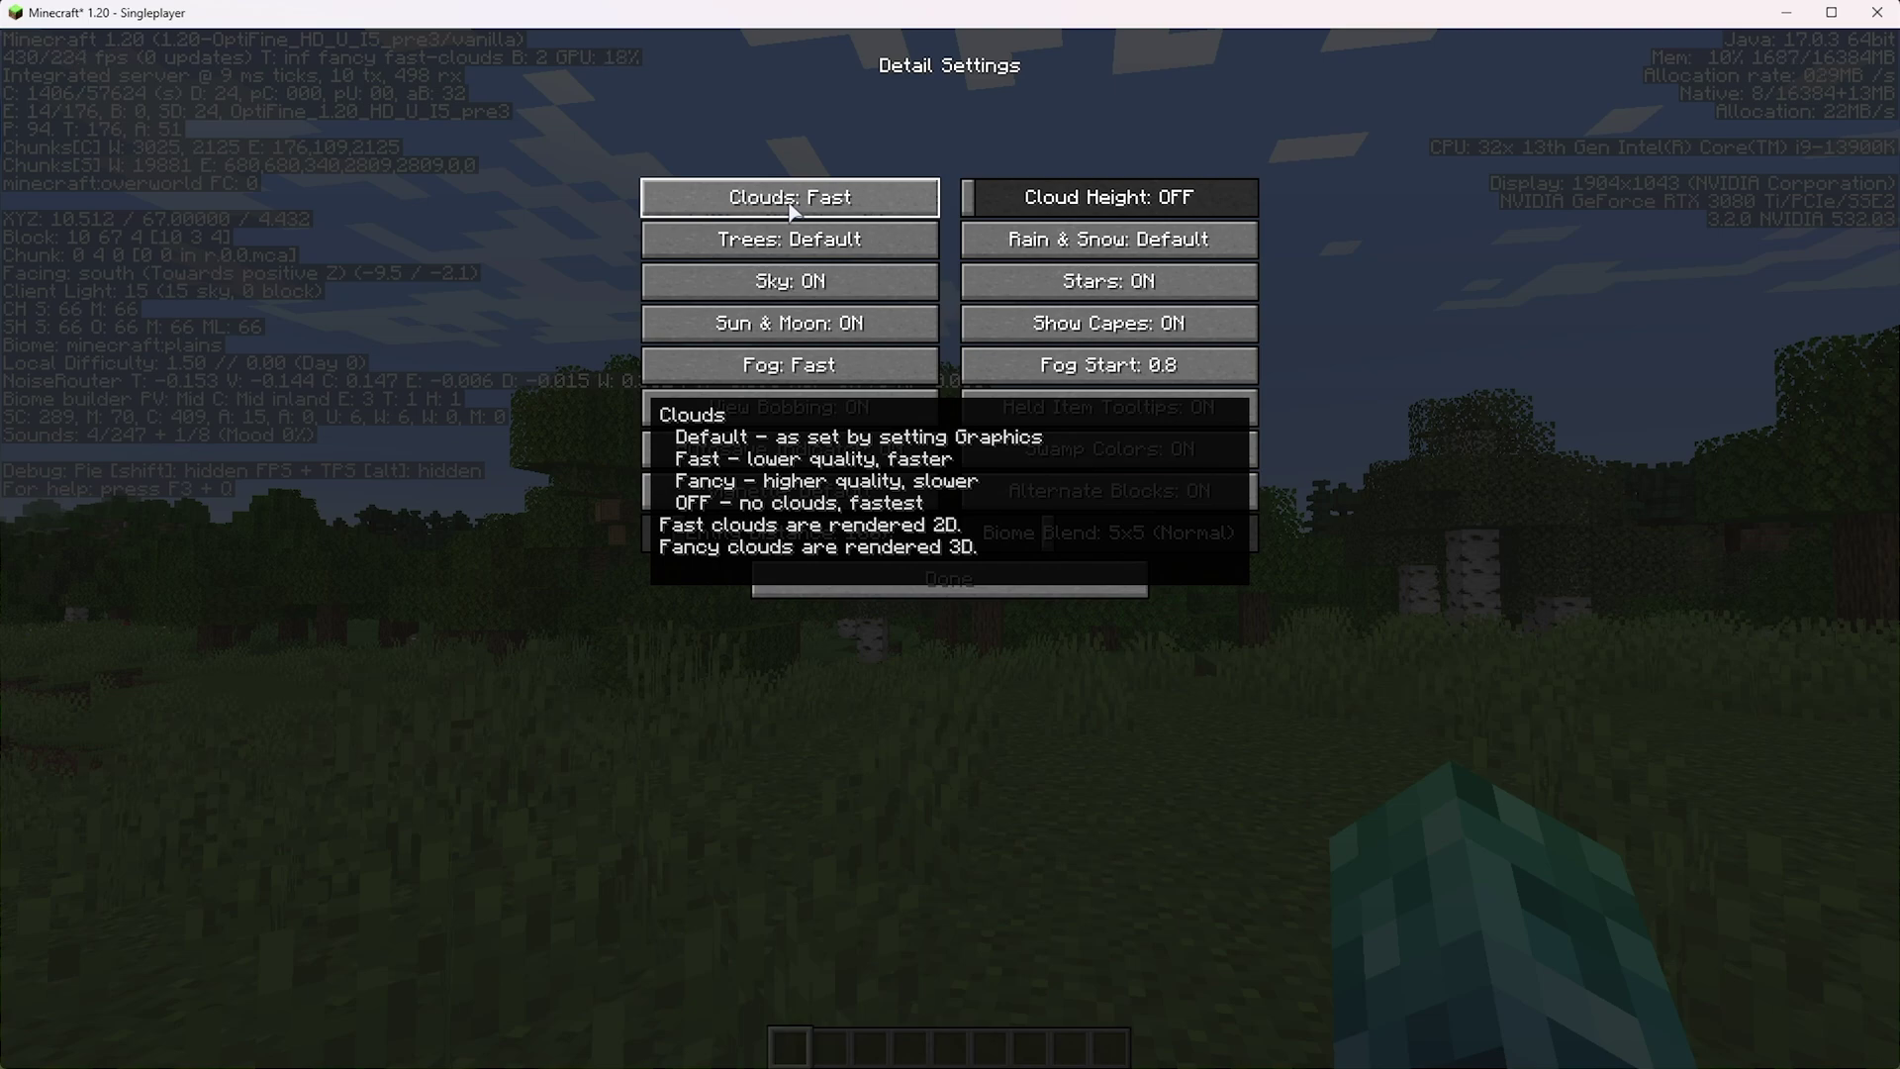
pyautogui.click(809, 243)
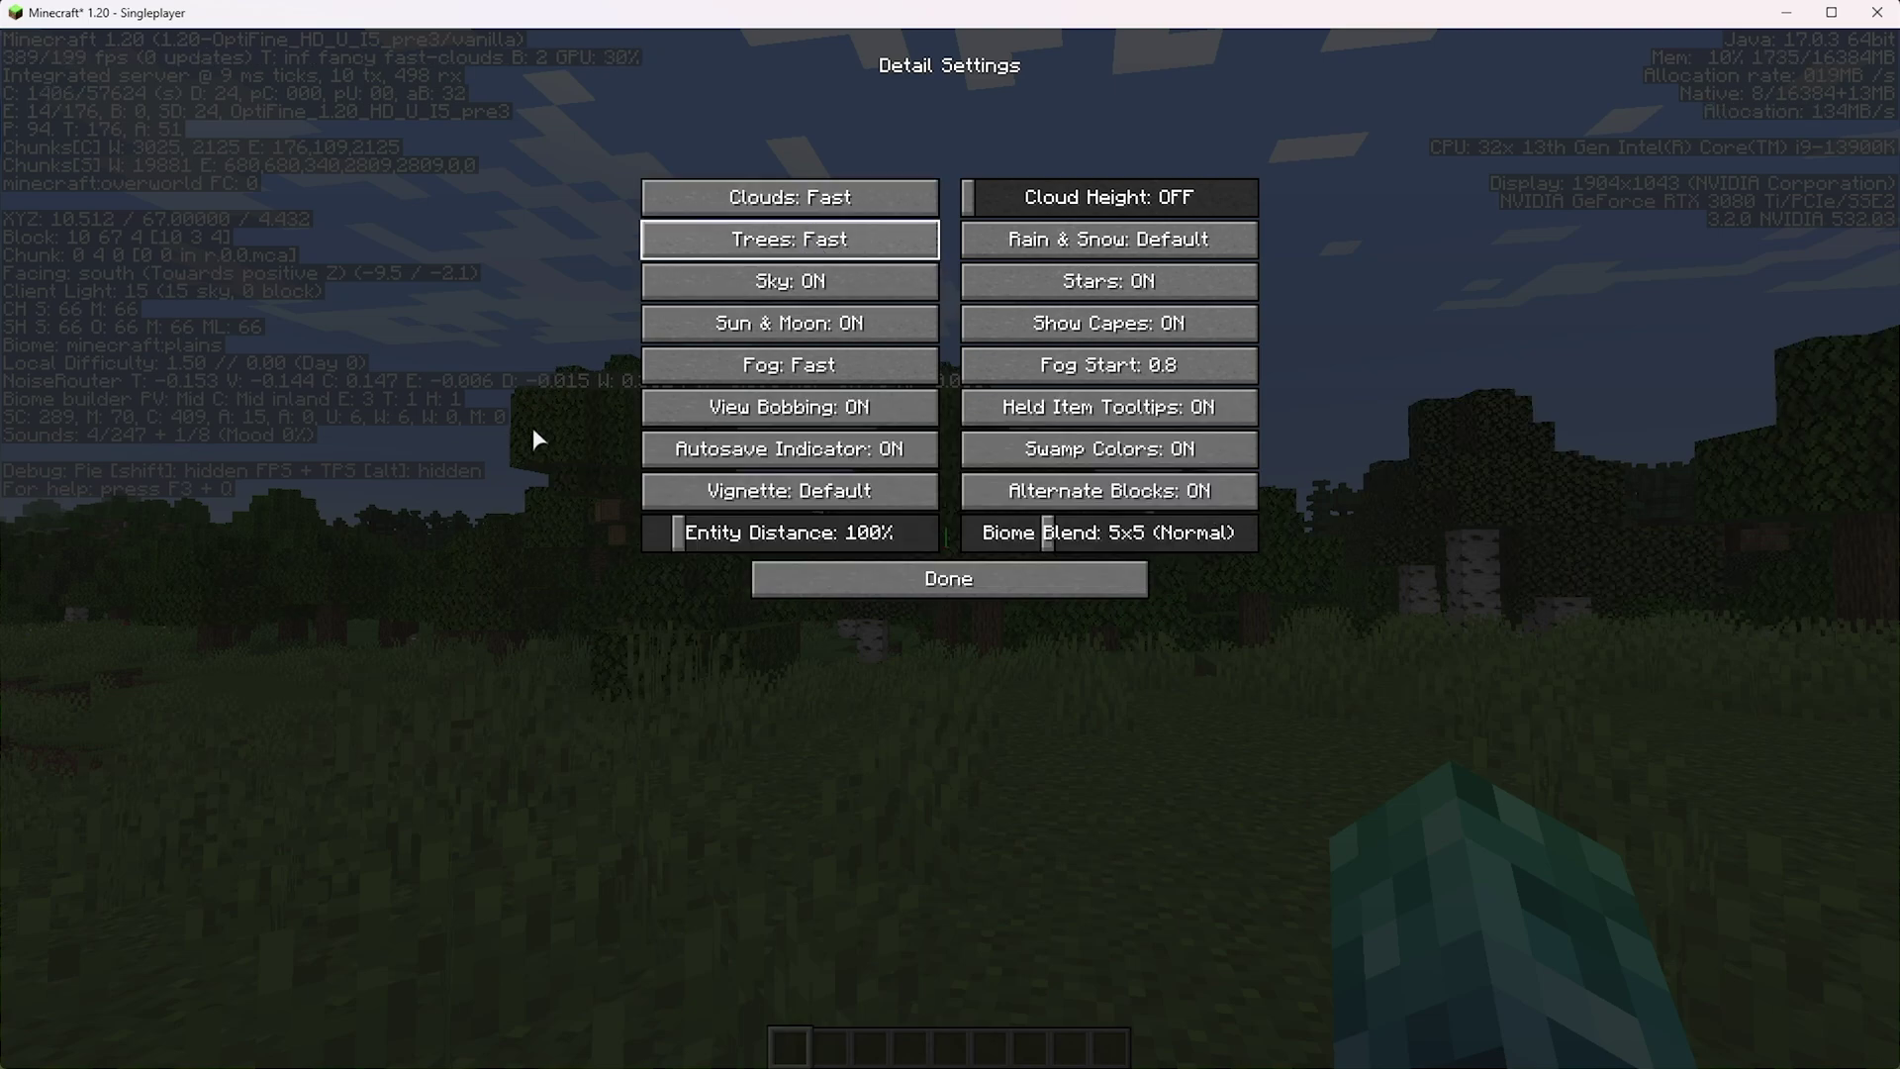
pyautogui.click(787, 248)
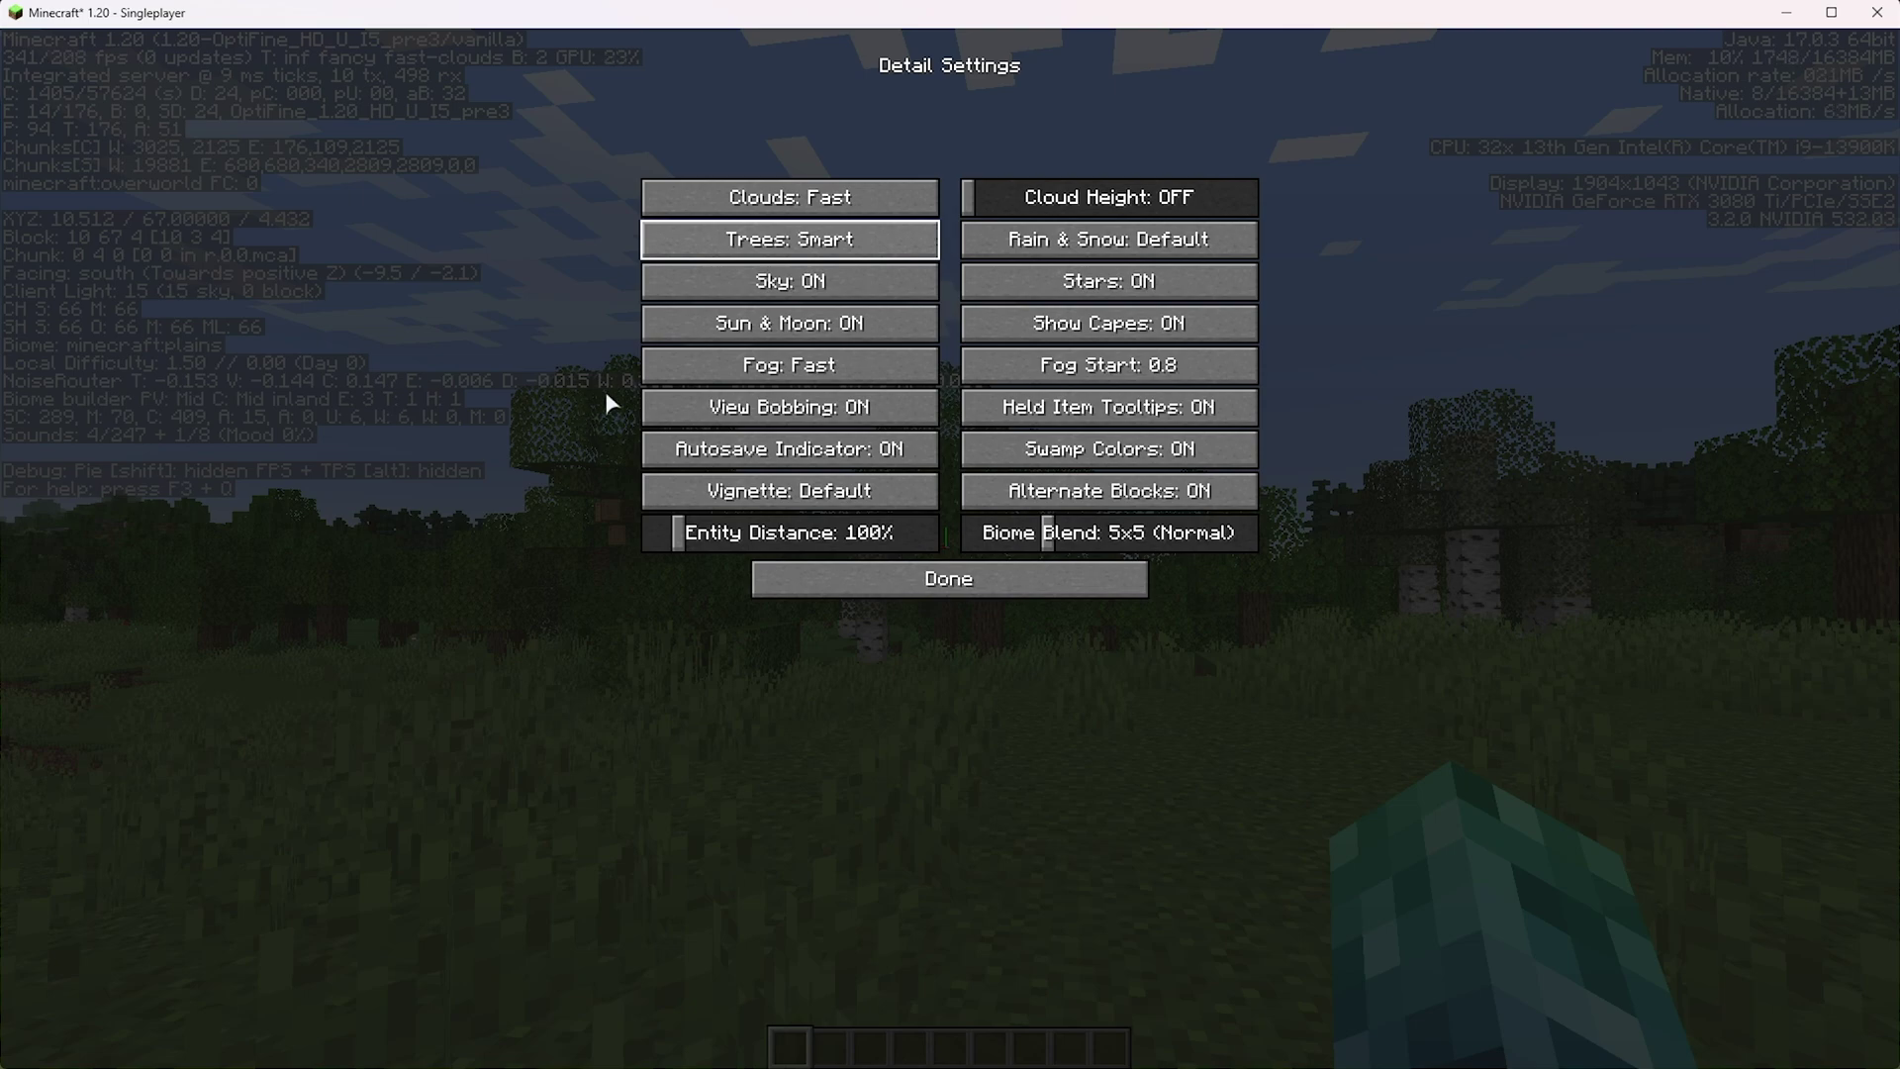
pyautogui.click(810, 251)
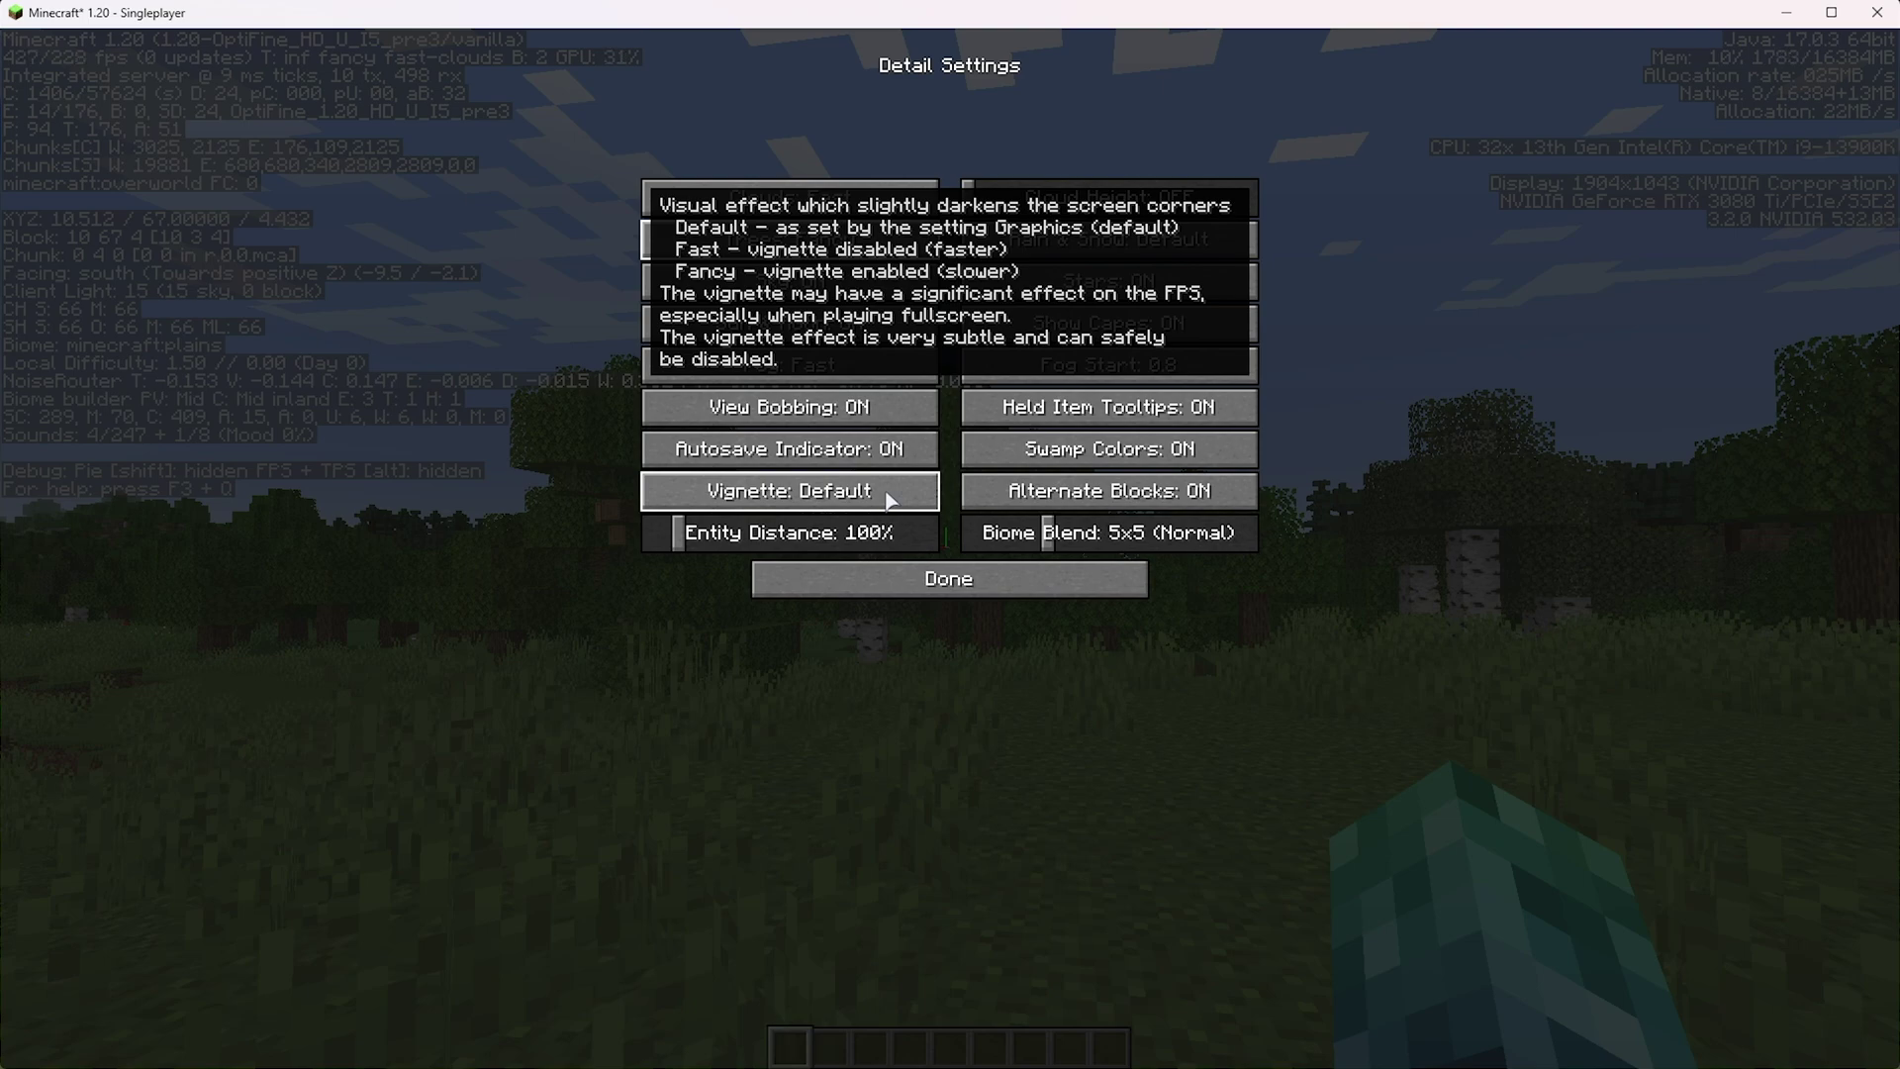
# - Set the vignette to Fast, and cycle the rain and snow option through its choices to Fast
pyautogui.click(890, 500)
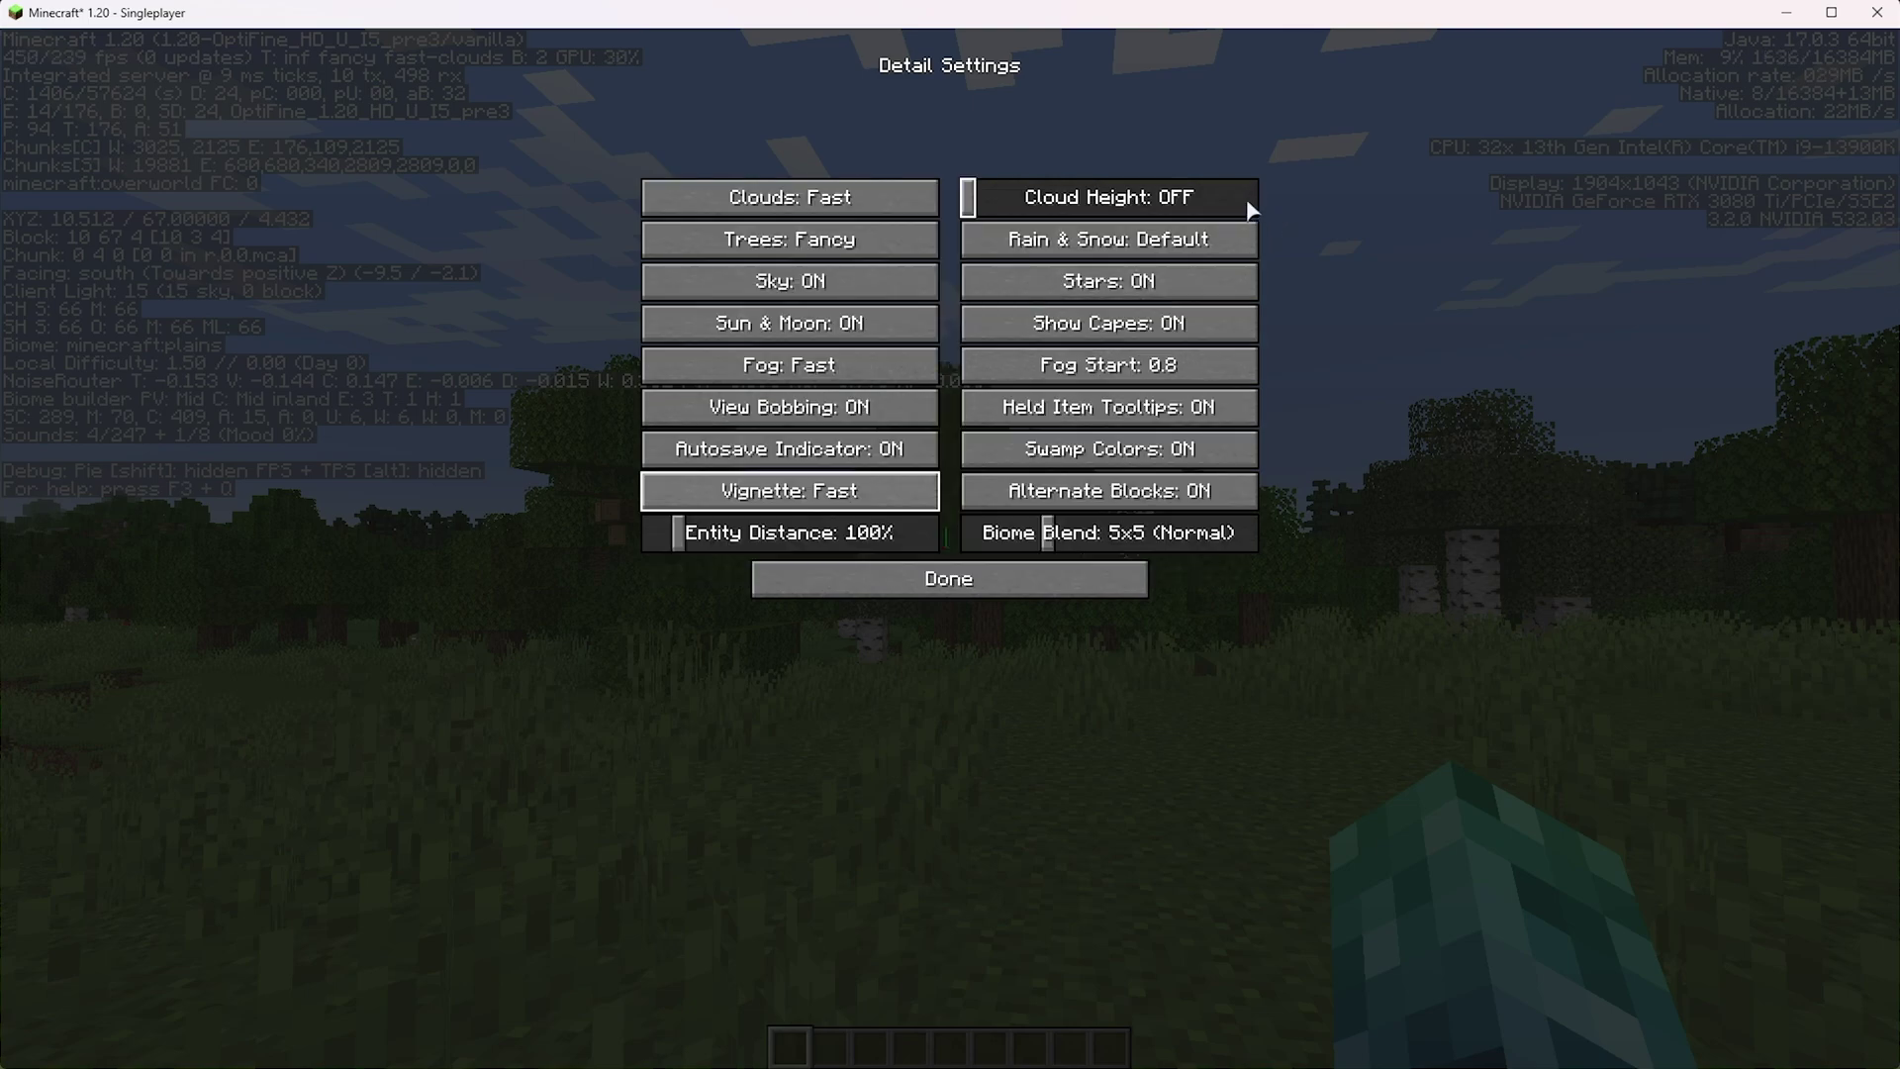
pyautogui.click(1178, 250)
pyautogui.click(1178, 251)
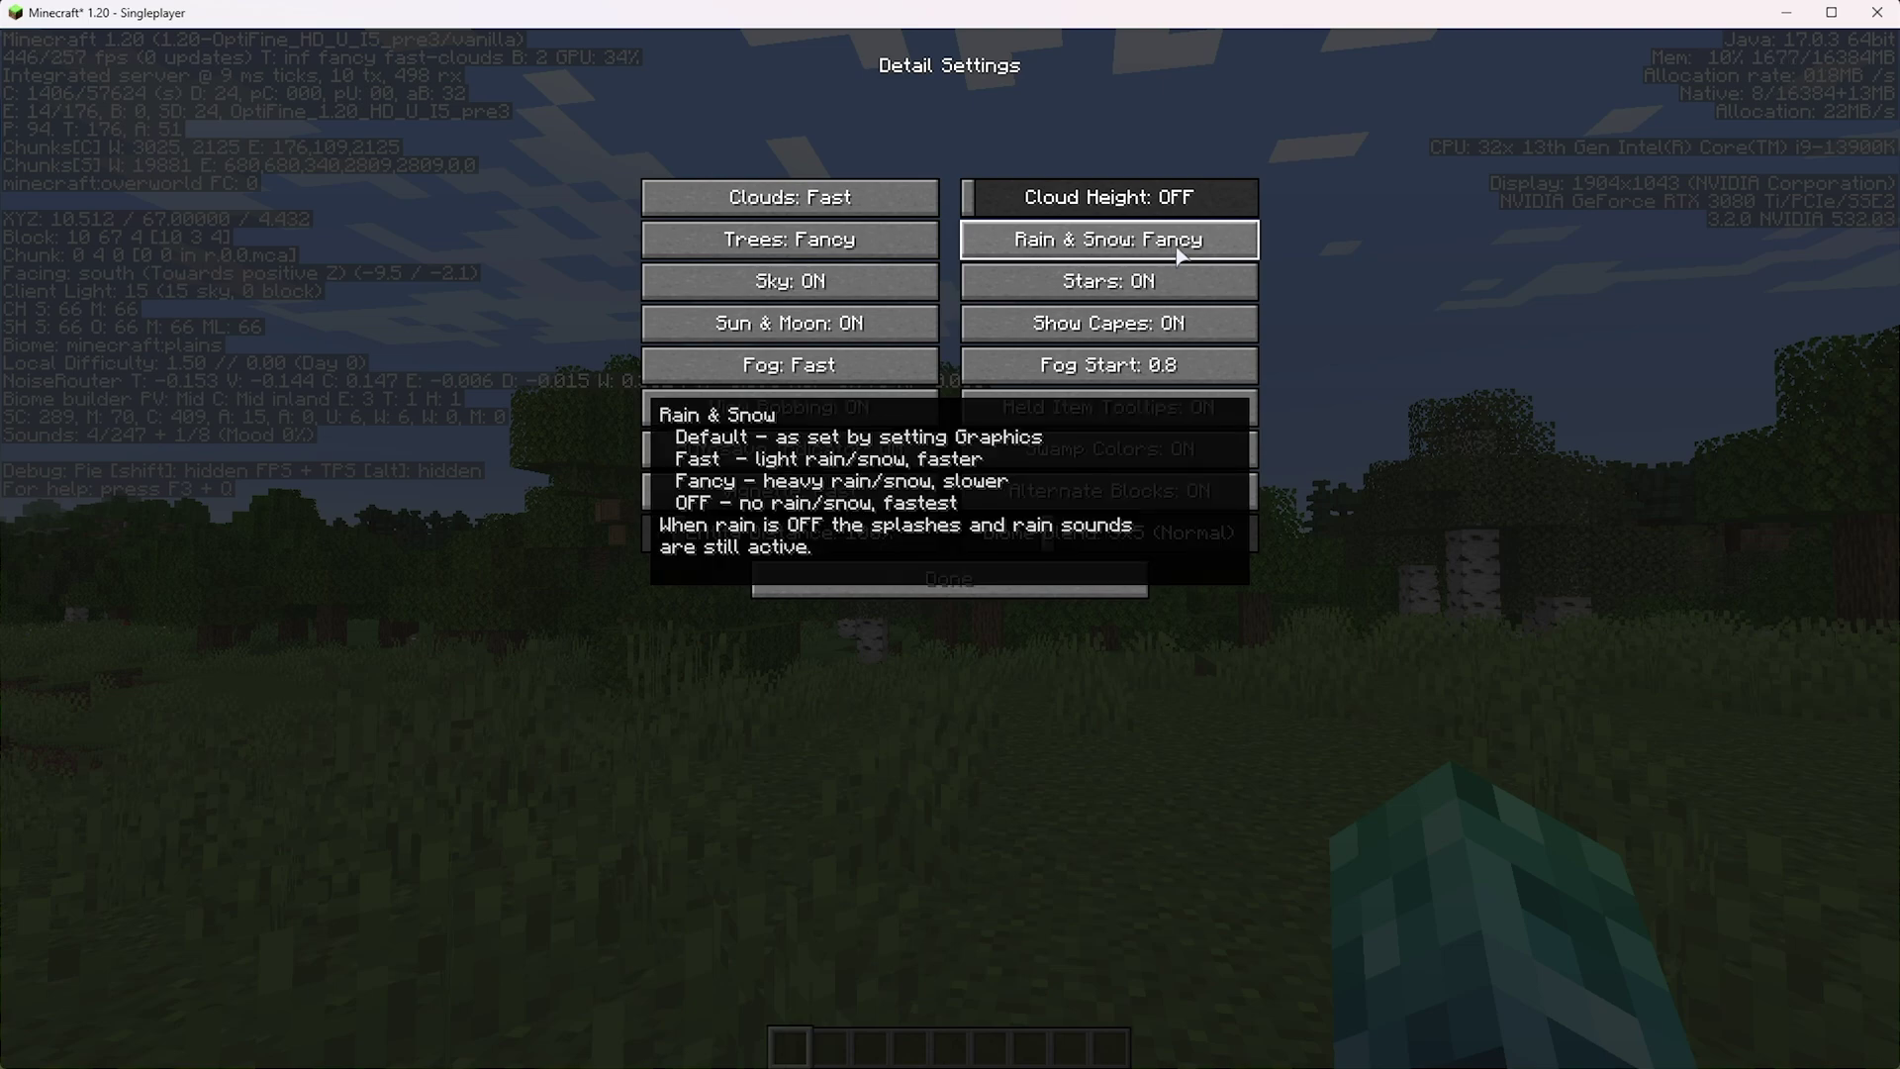
pyautogui.click(1177, 250)
pyautogui.click(1178, 251)
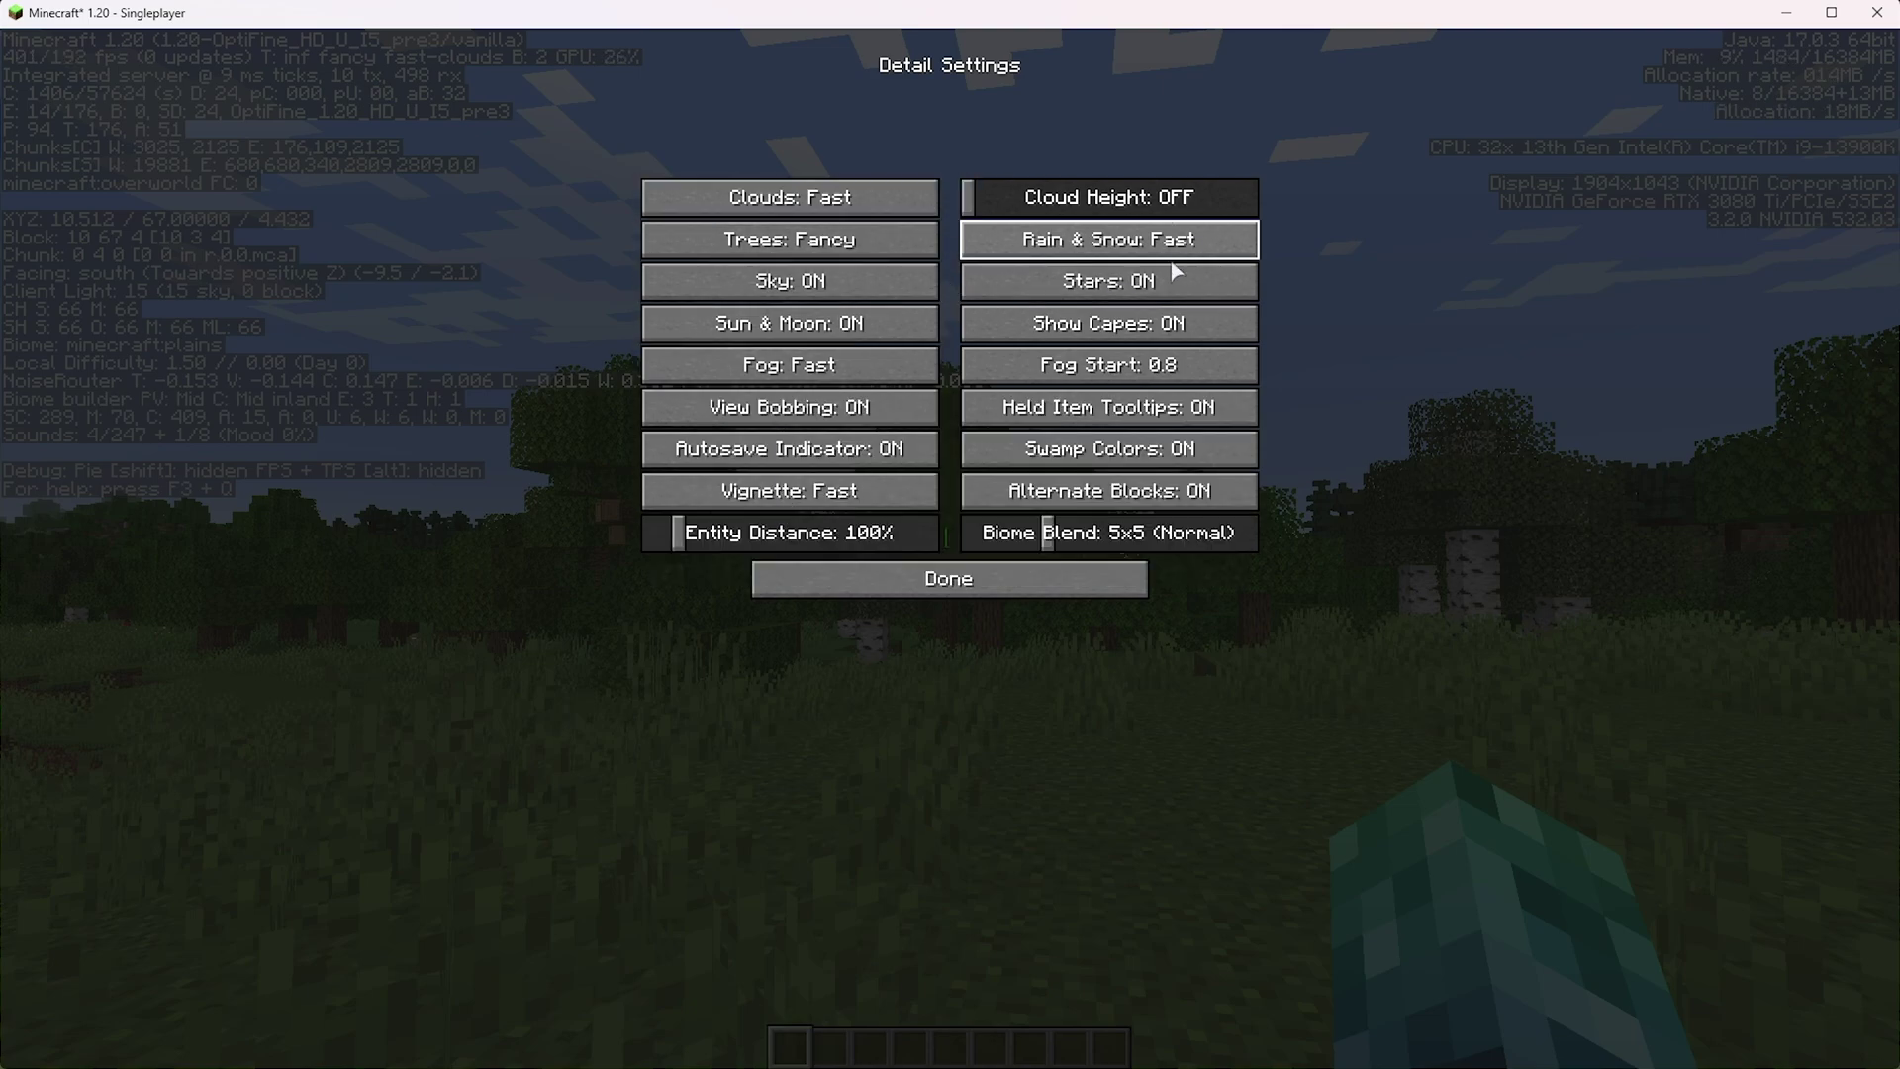
# - Review the Show Capes and Biome Blend descriptions in the detail settings, and look over the animation settings
pyautogui.moveTo(1199, 334)
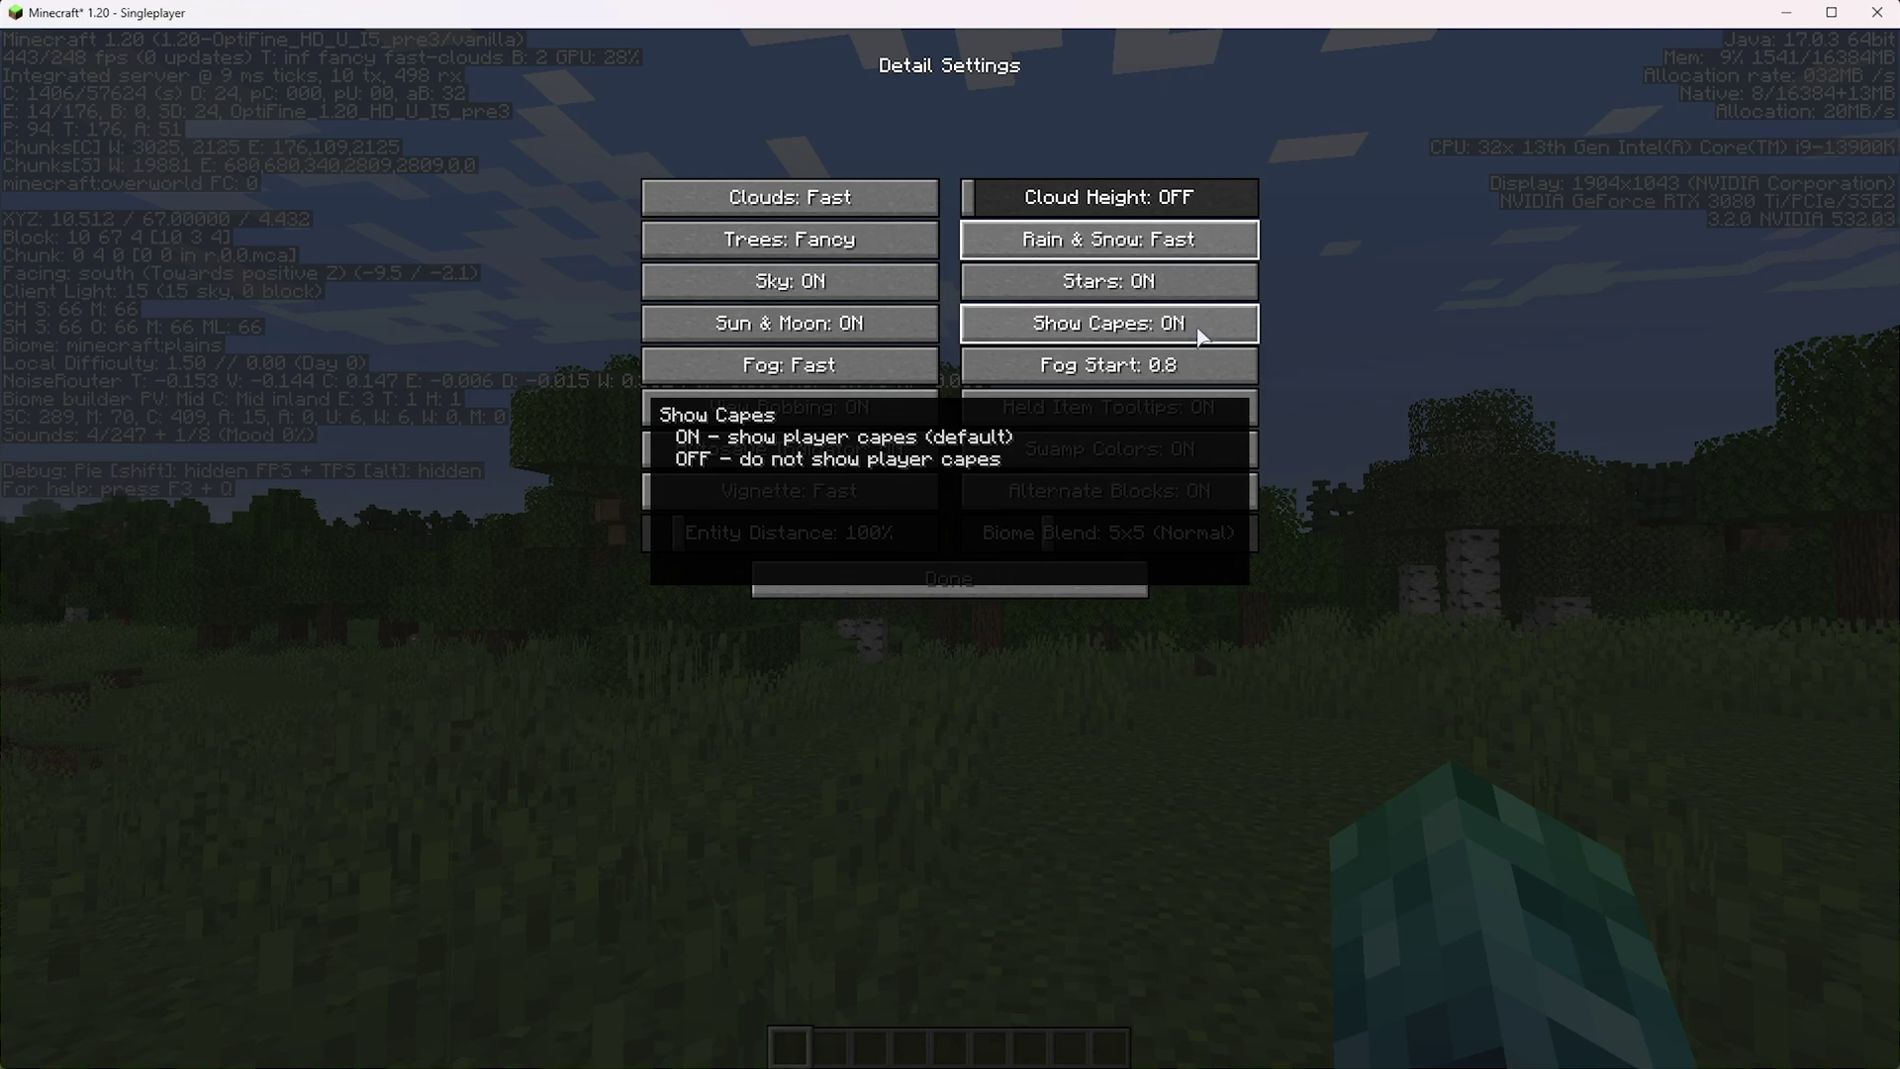
pyautogui.moveTo(1221, 386)
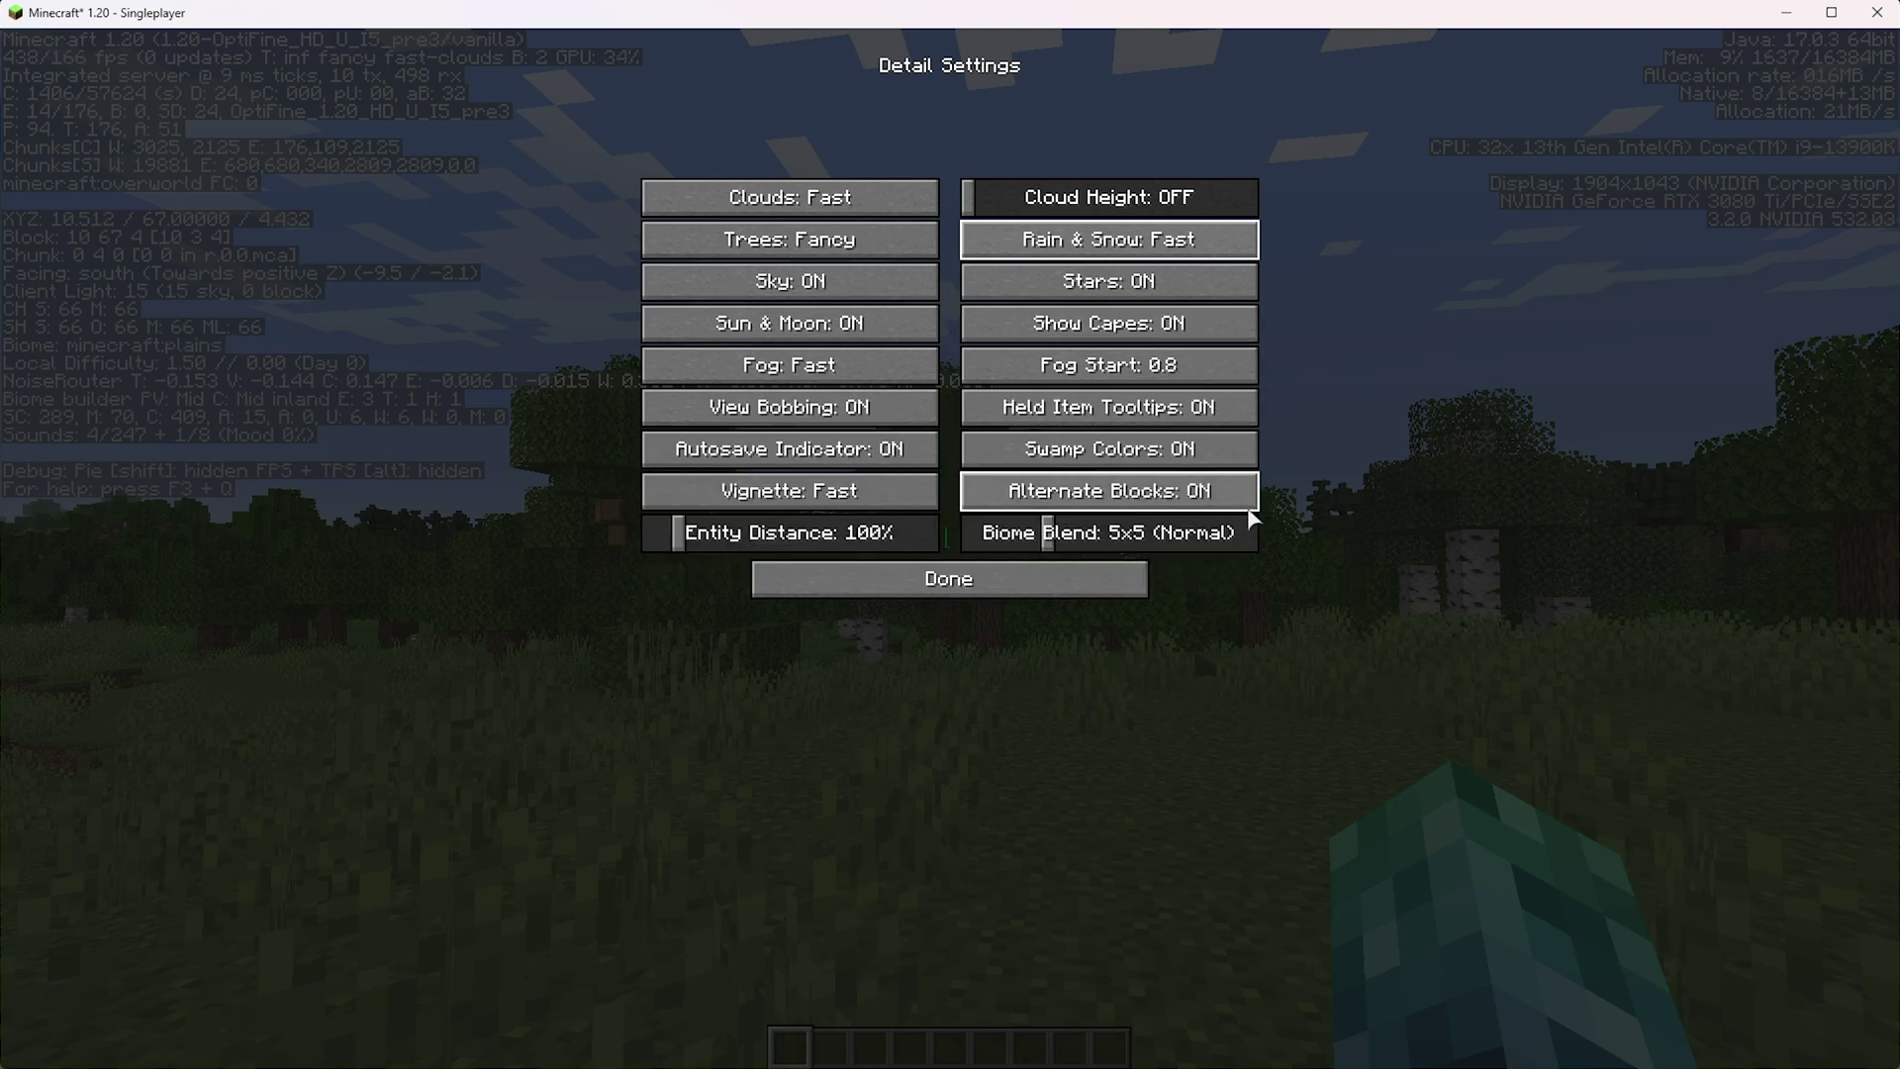
pyautogui.moveTo(1057, 547)
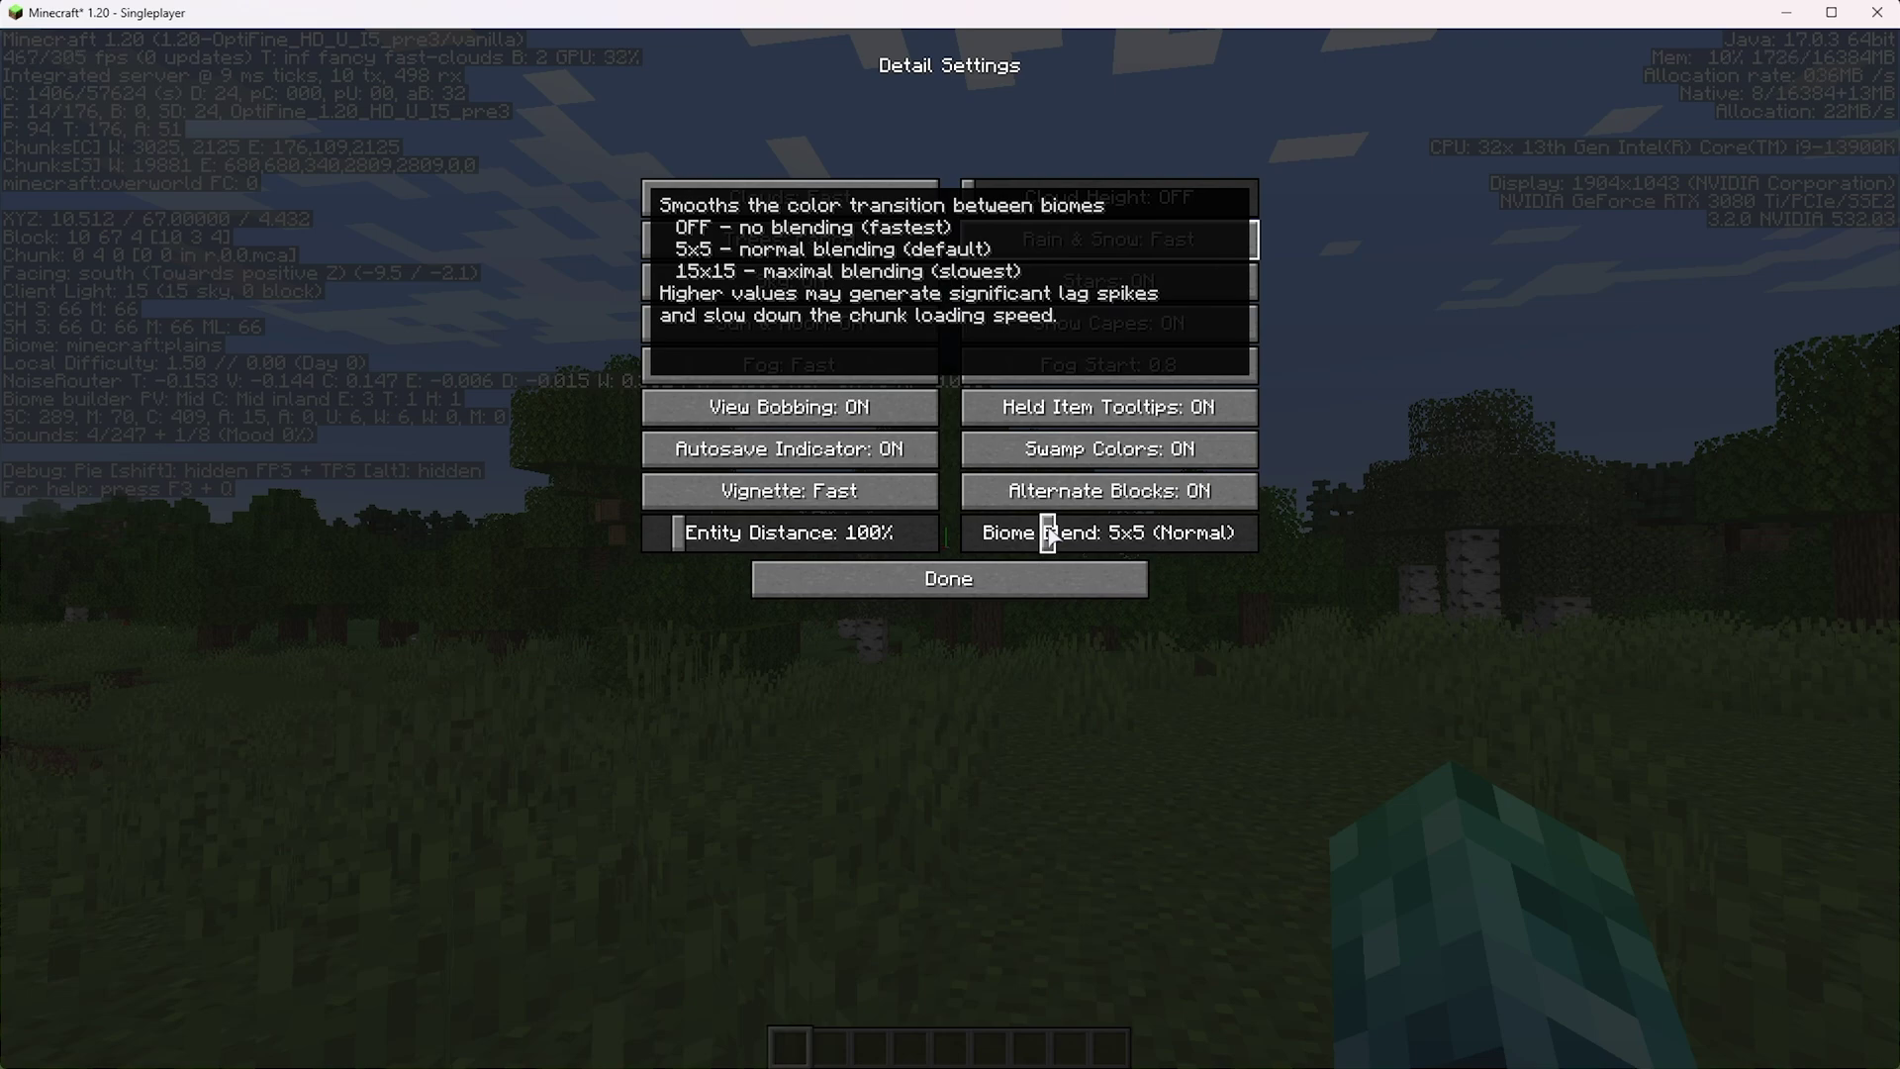
pyautogui.click(1015, 591)
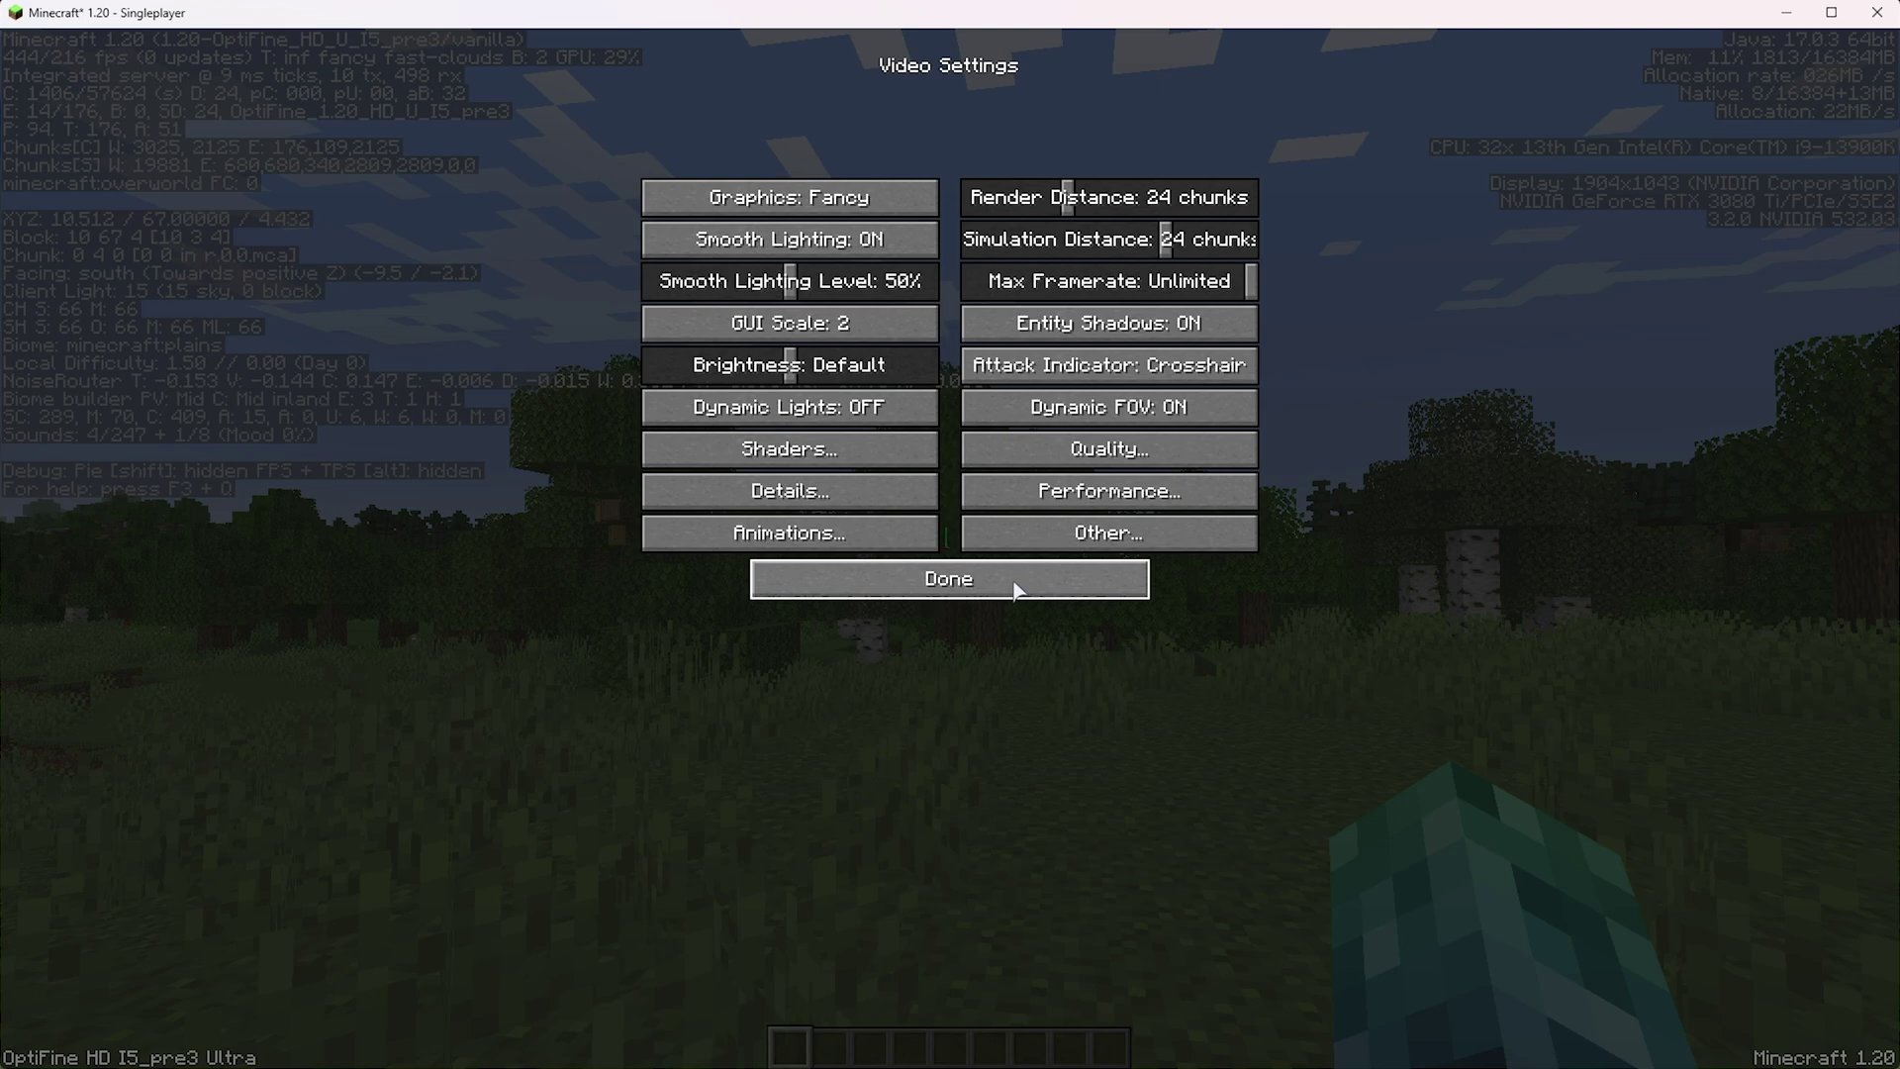
pyautogui.click(814, 541)
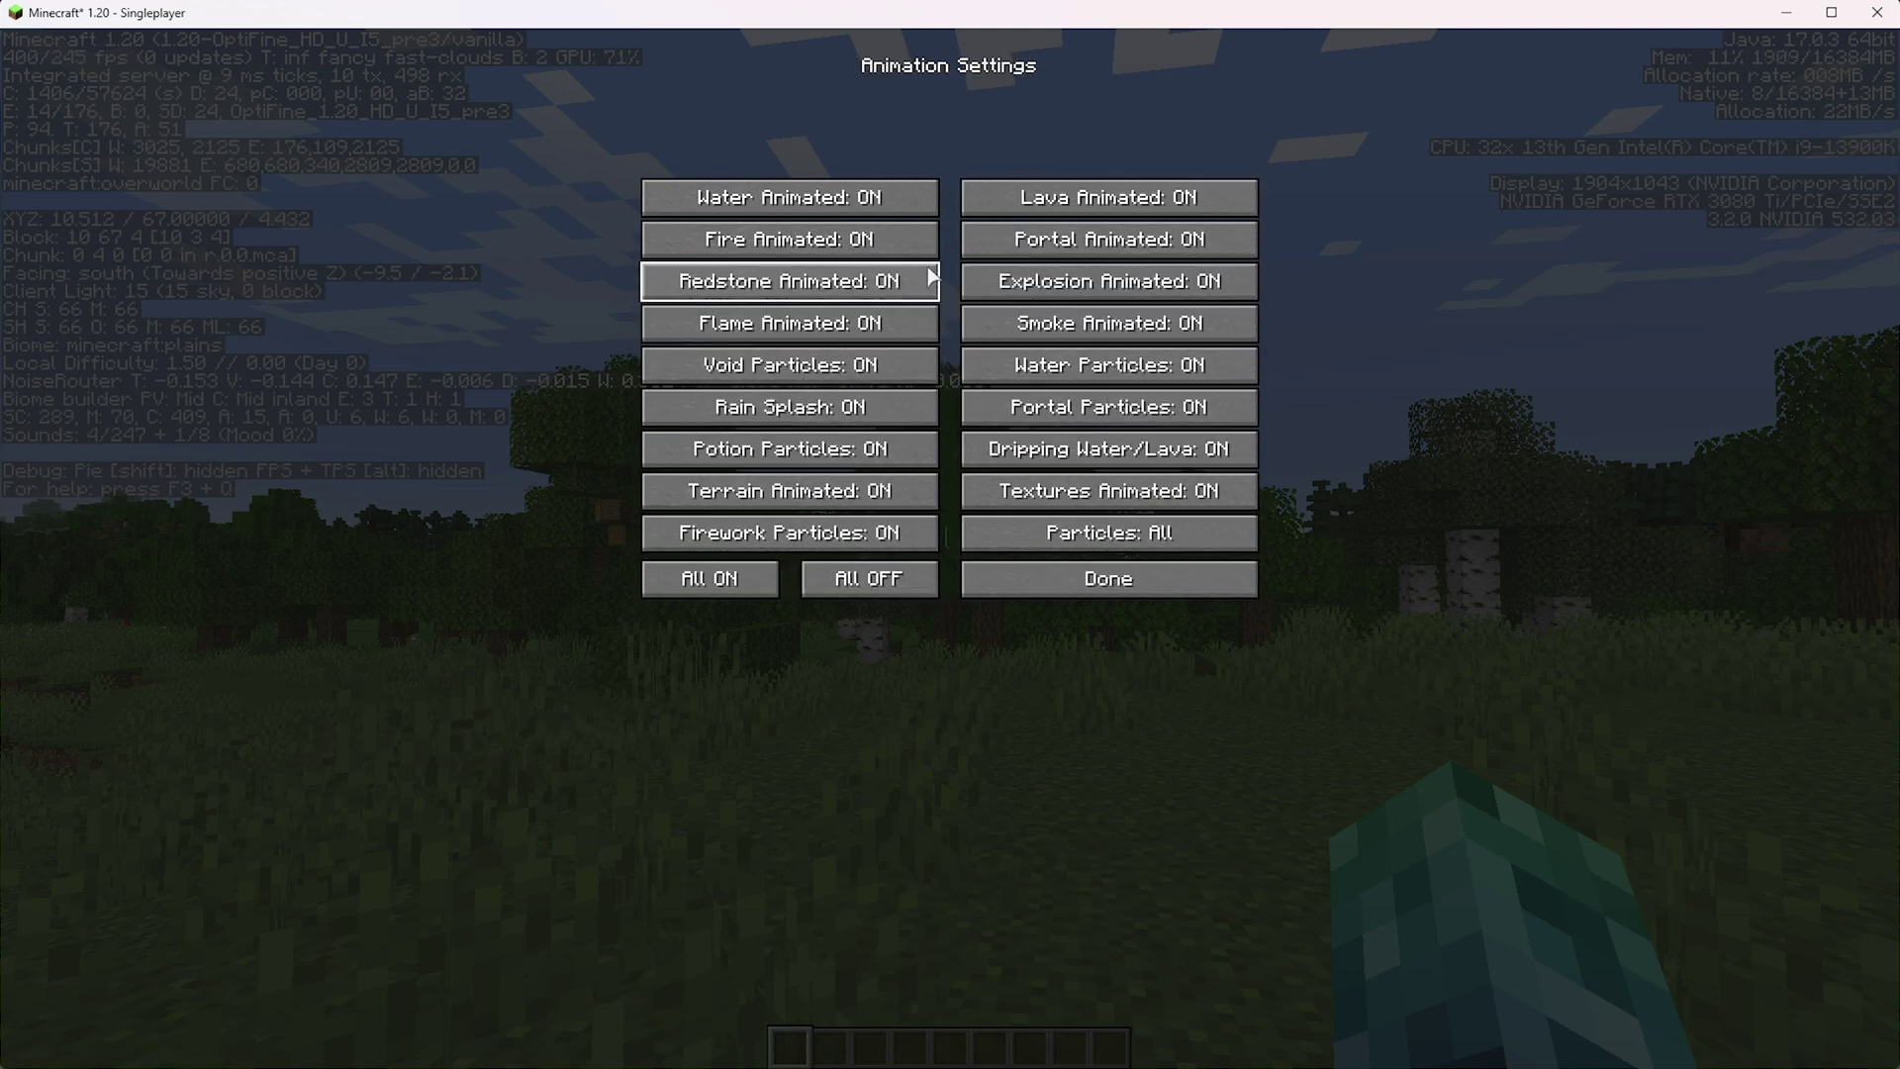
pyautogui.click(1039, 579)
# - Open the quality settings and cycle Better Grass through Fast and Fancy back to OFF
pyautogui.click(1083, 455)
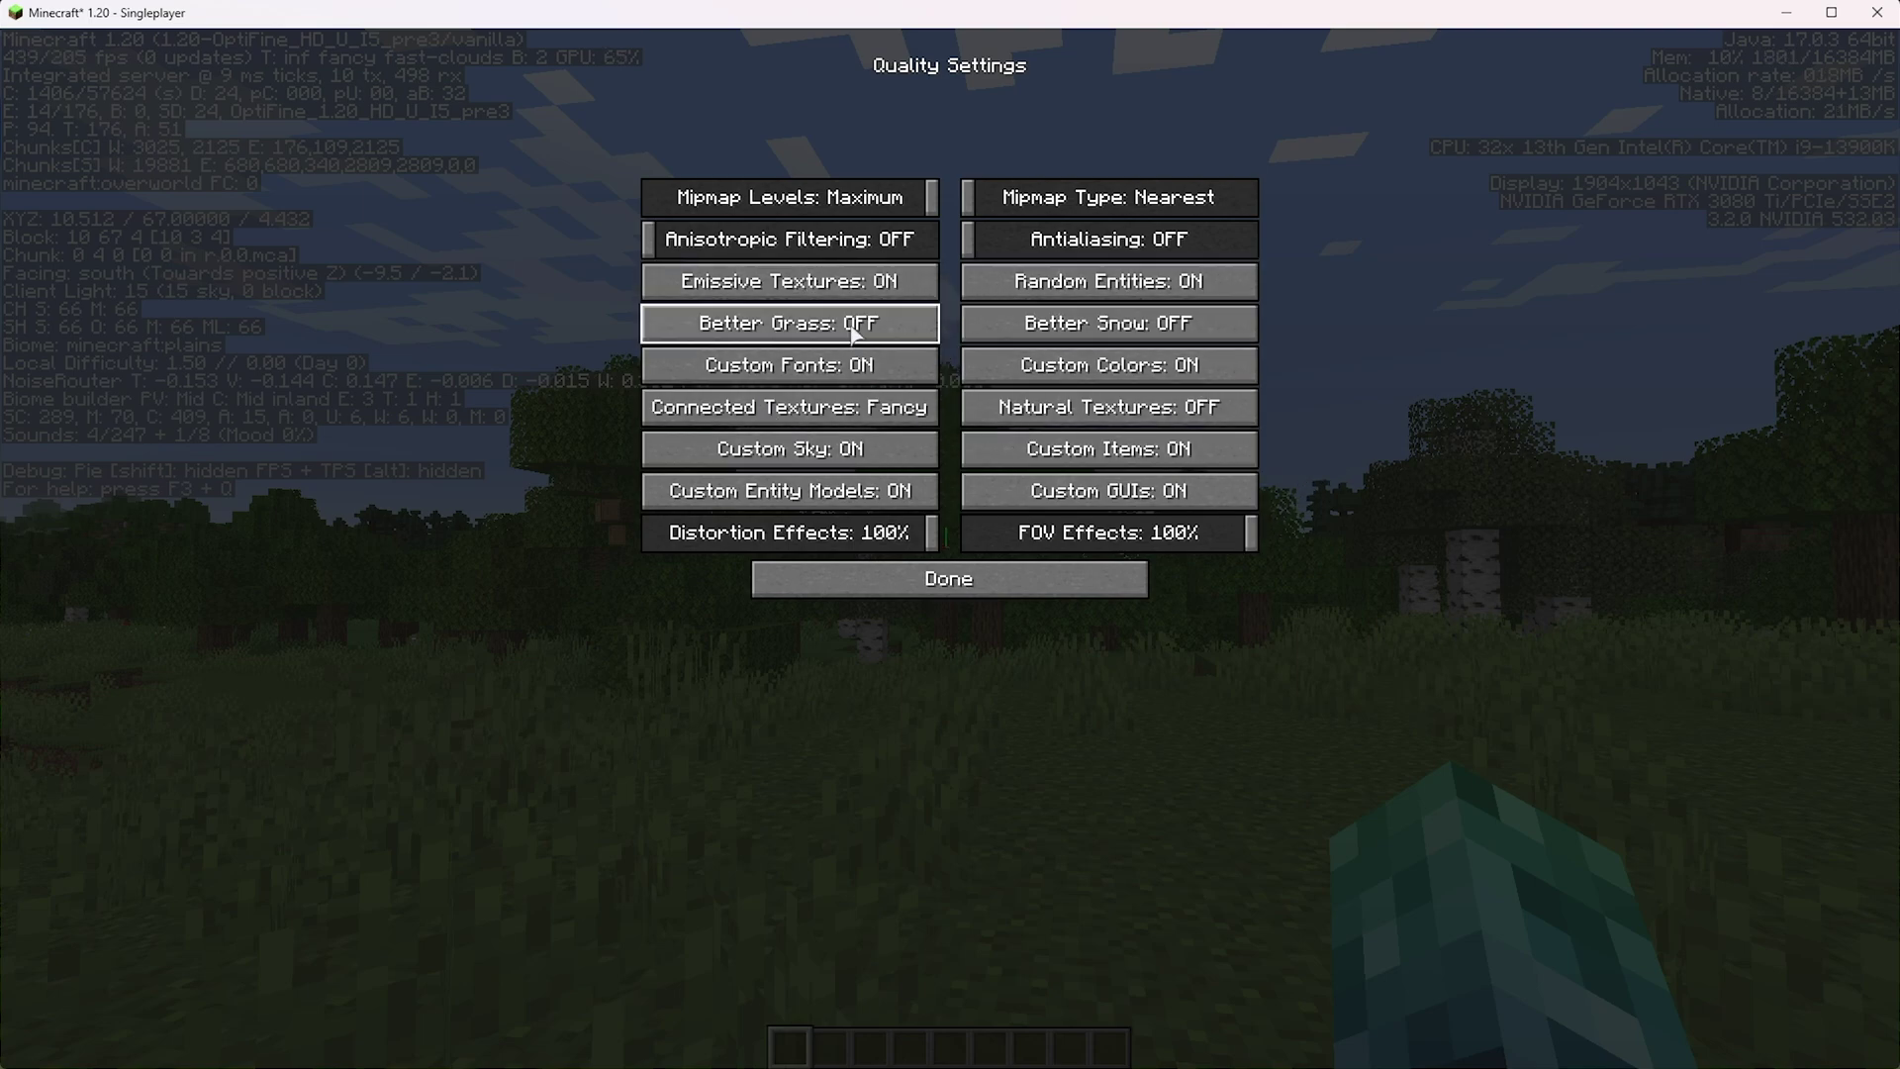
pyautogui.click(889, 328)
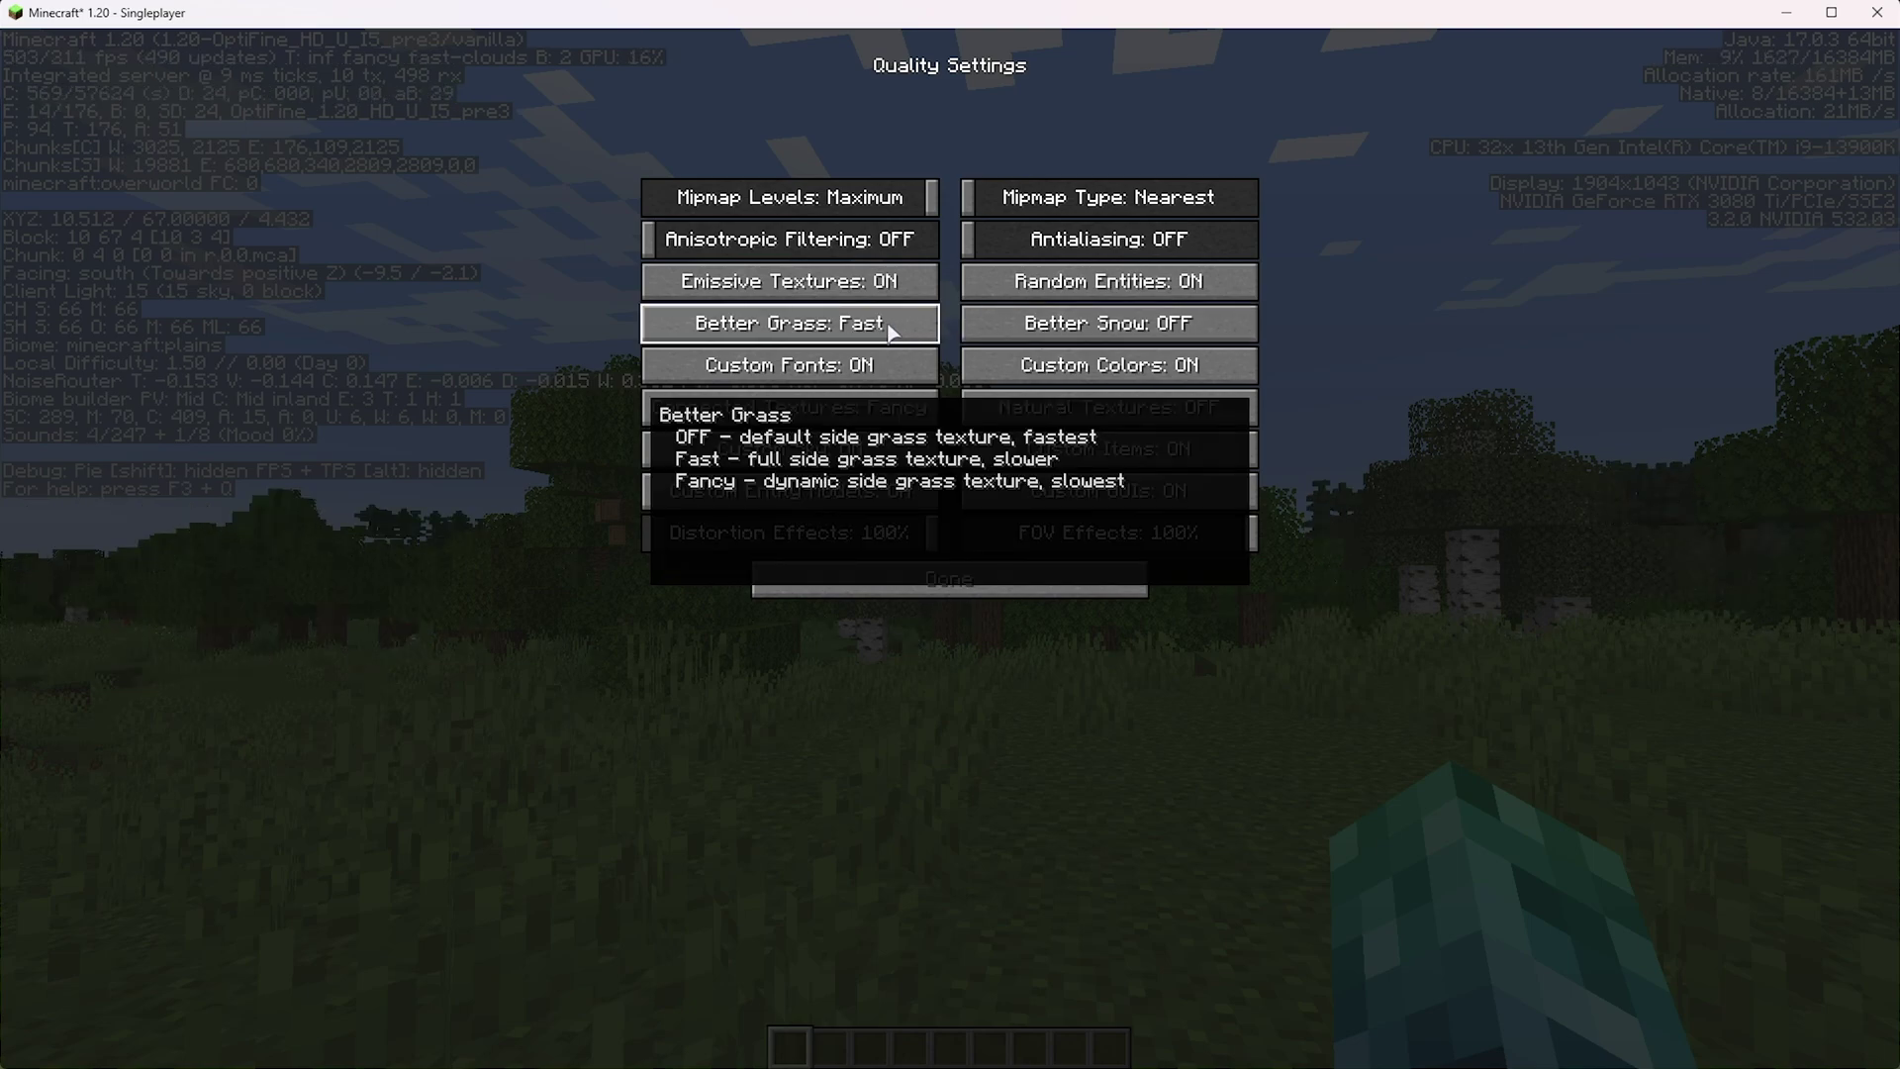
pyautogui.click(890, 329)
pyautogui.click(890, 329)
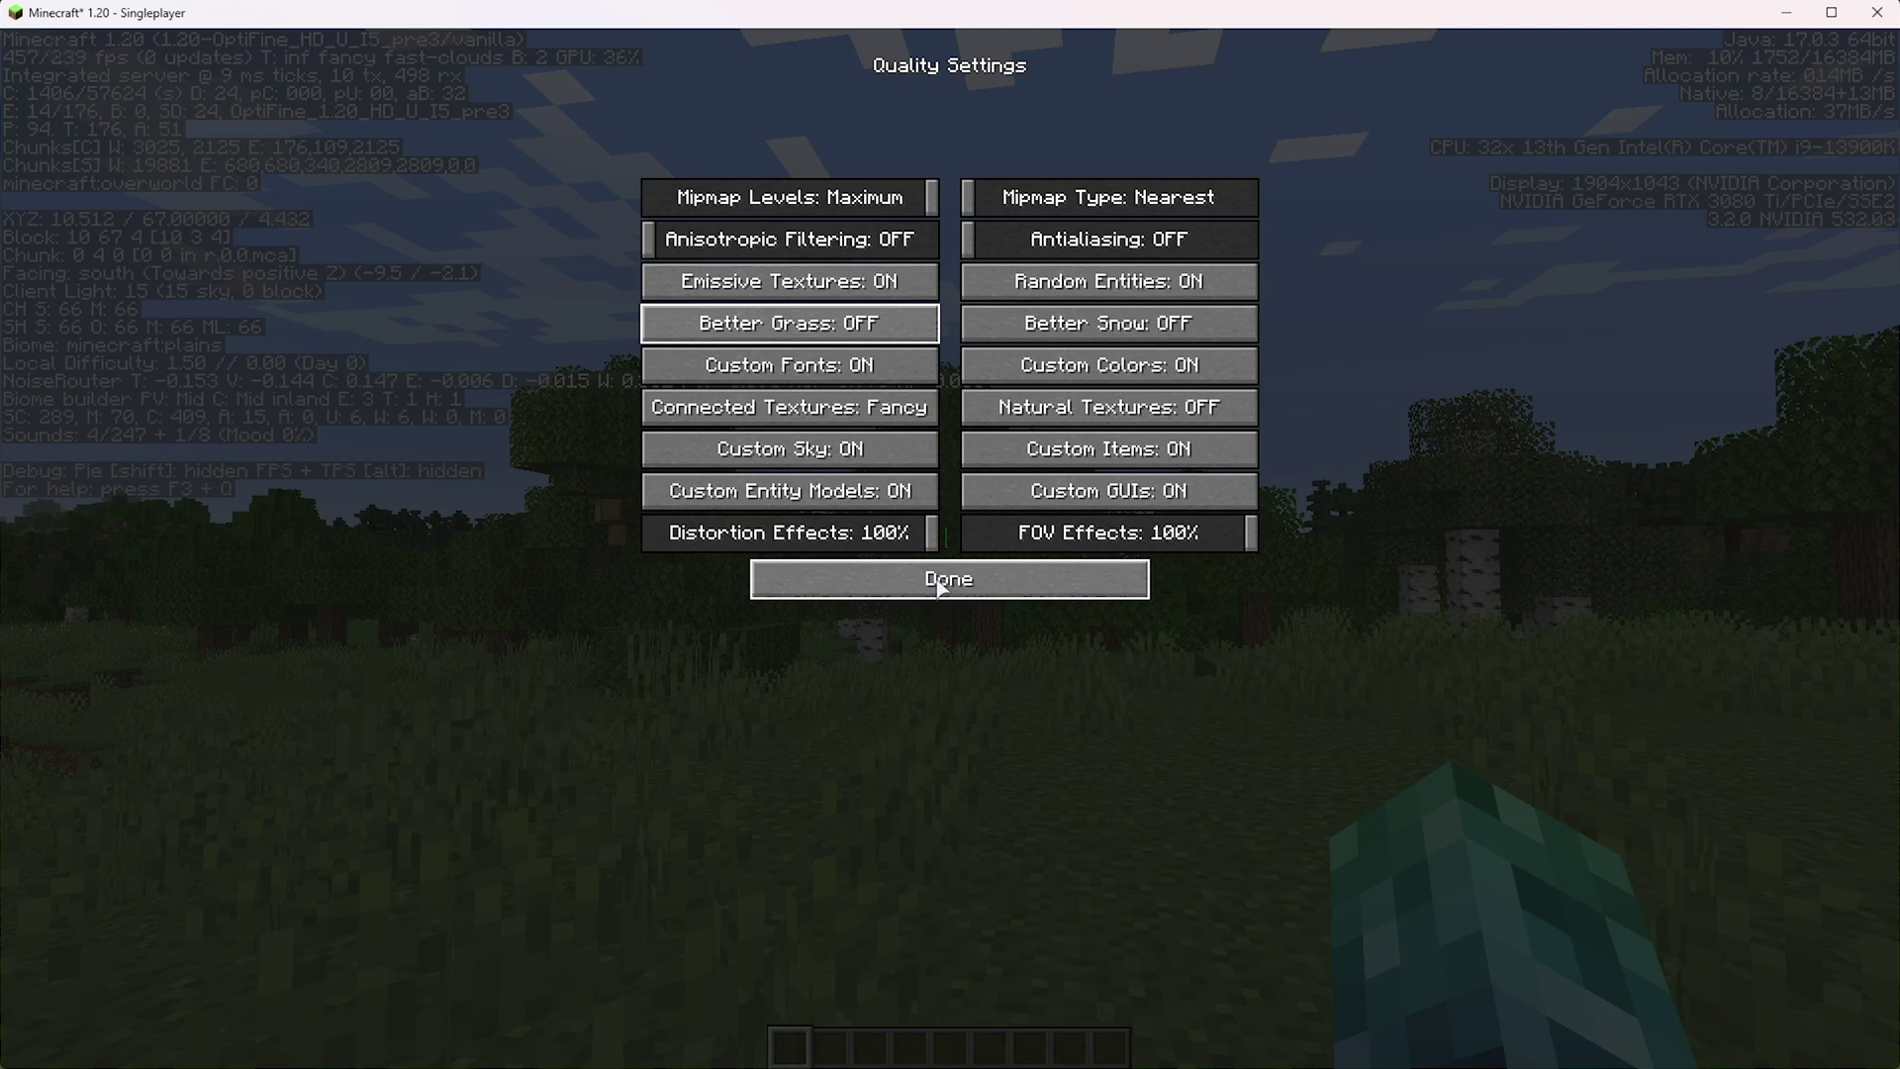
# - Read the anisotropic filtering and antialiasing descriptions, and leave the quality settings
pyautogui.moveTo(785, 248)
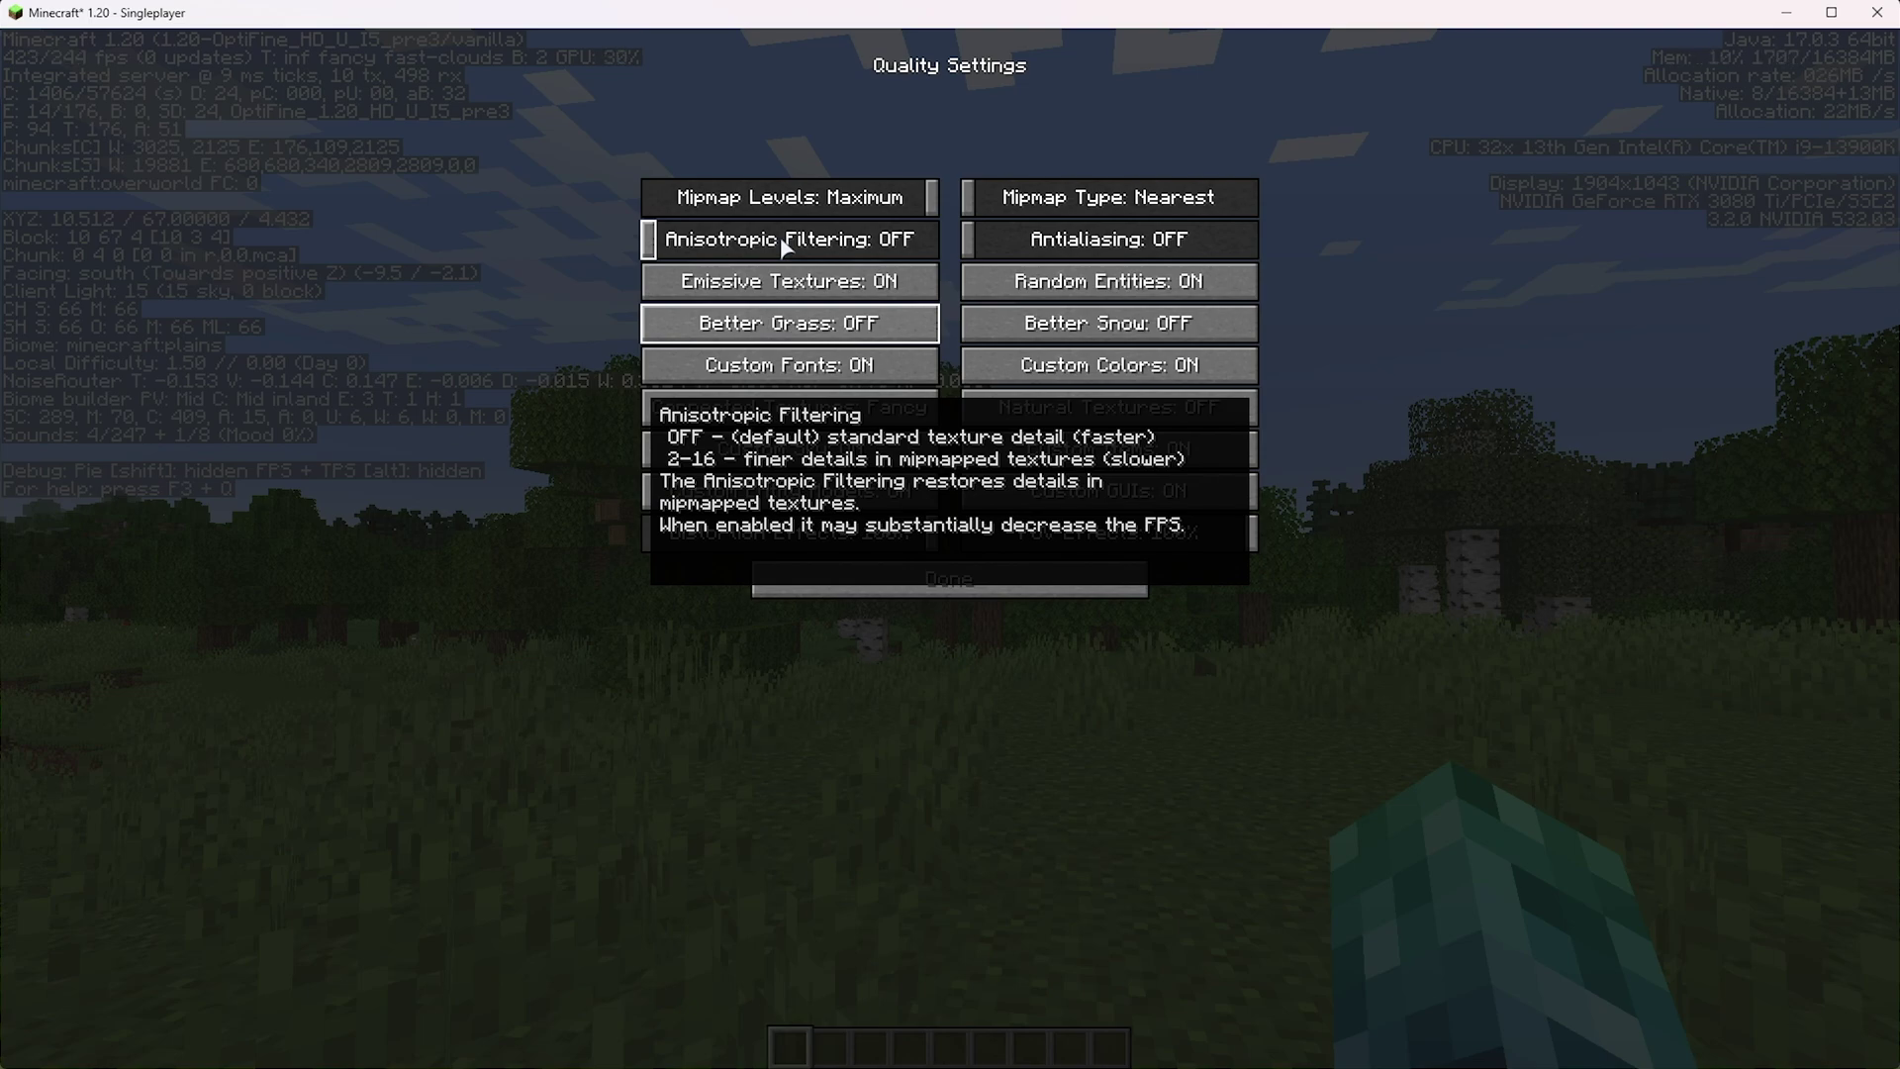
pyautogui.moveTo(1029, 256)
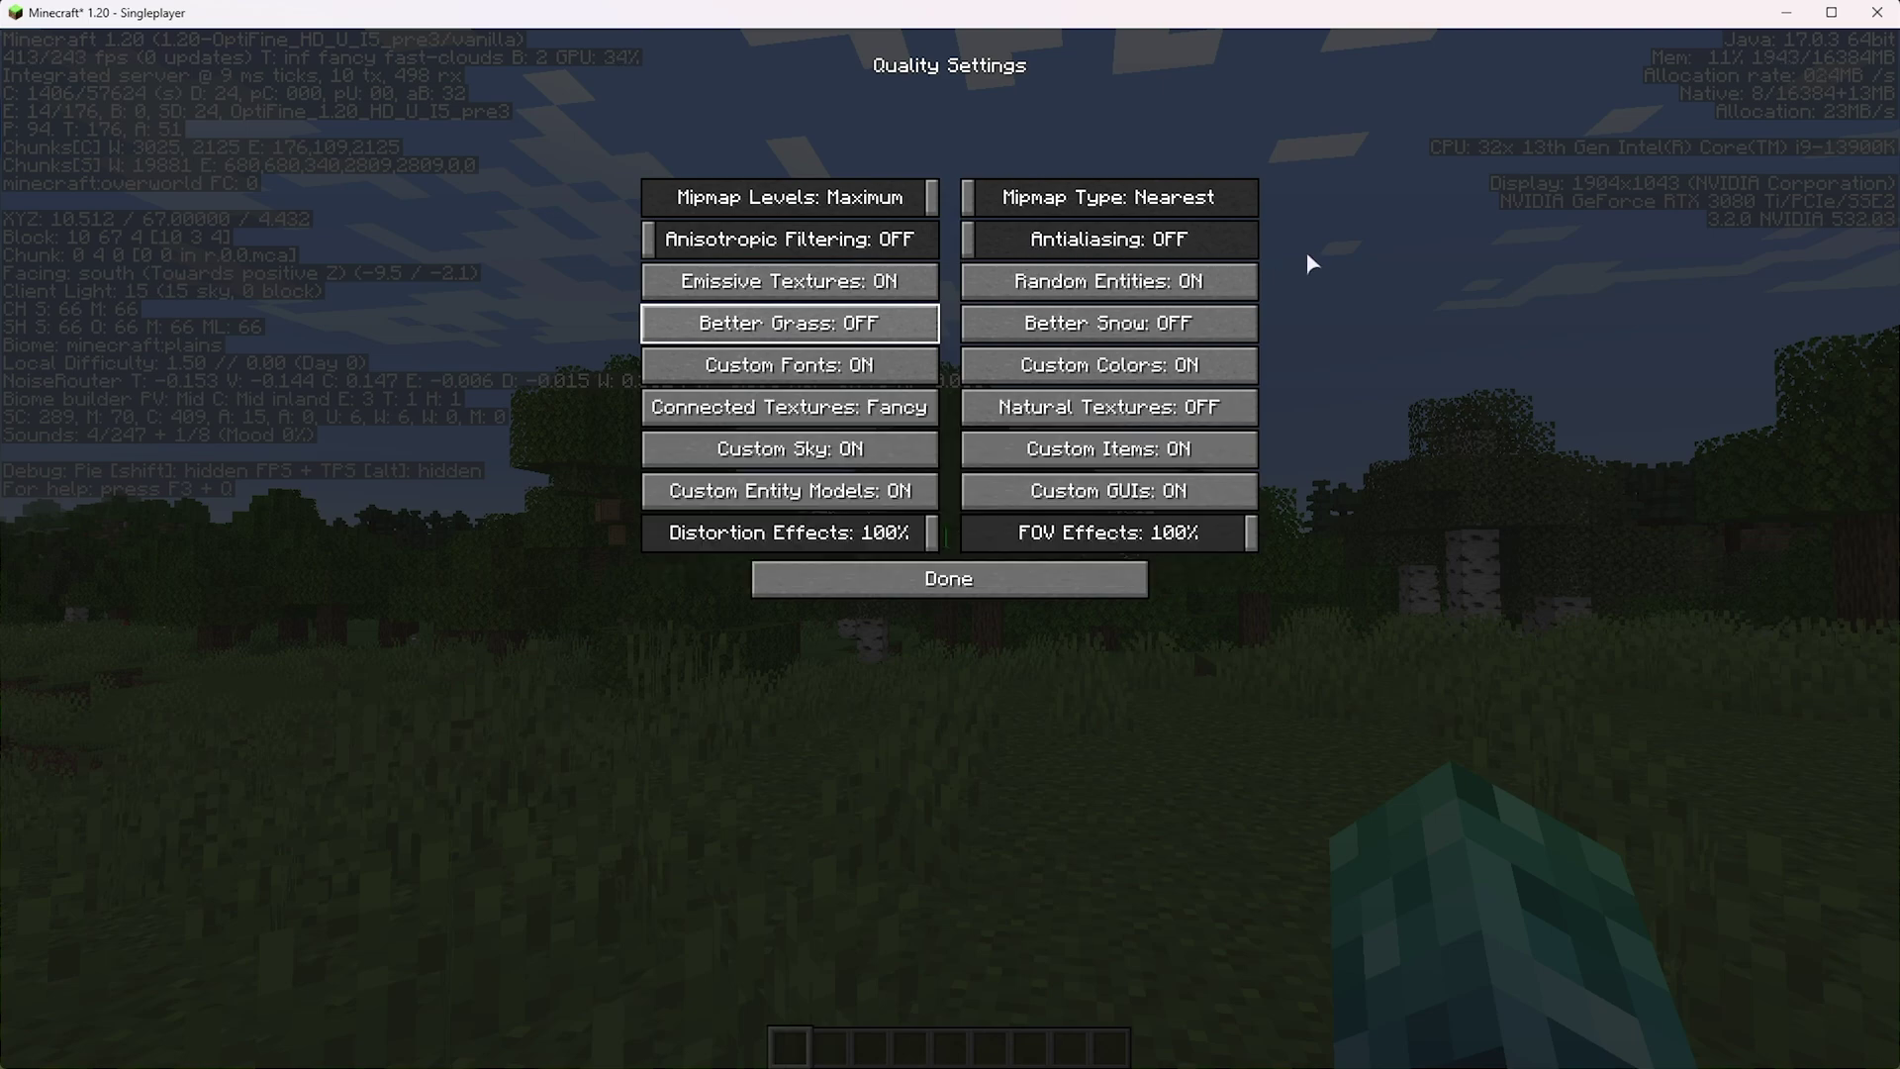
pyautogui.click(933, 593)
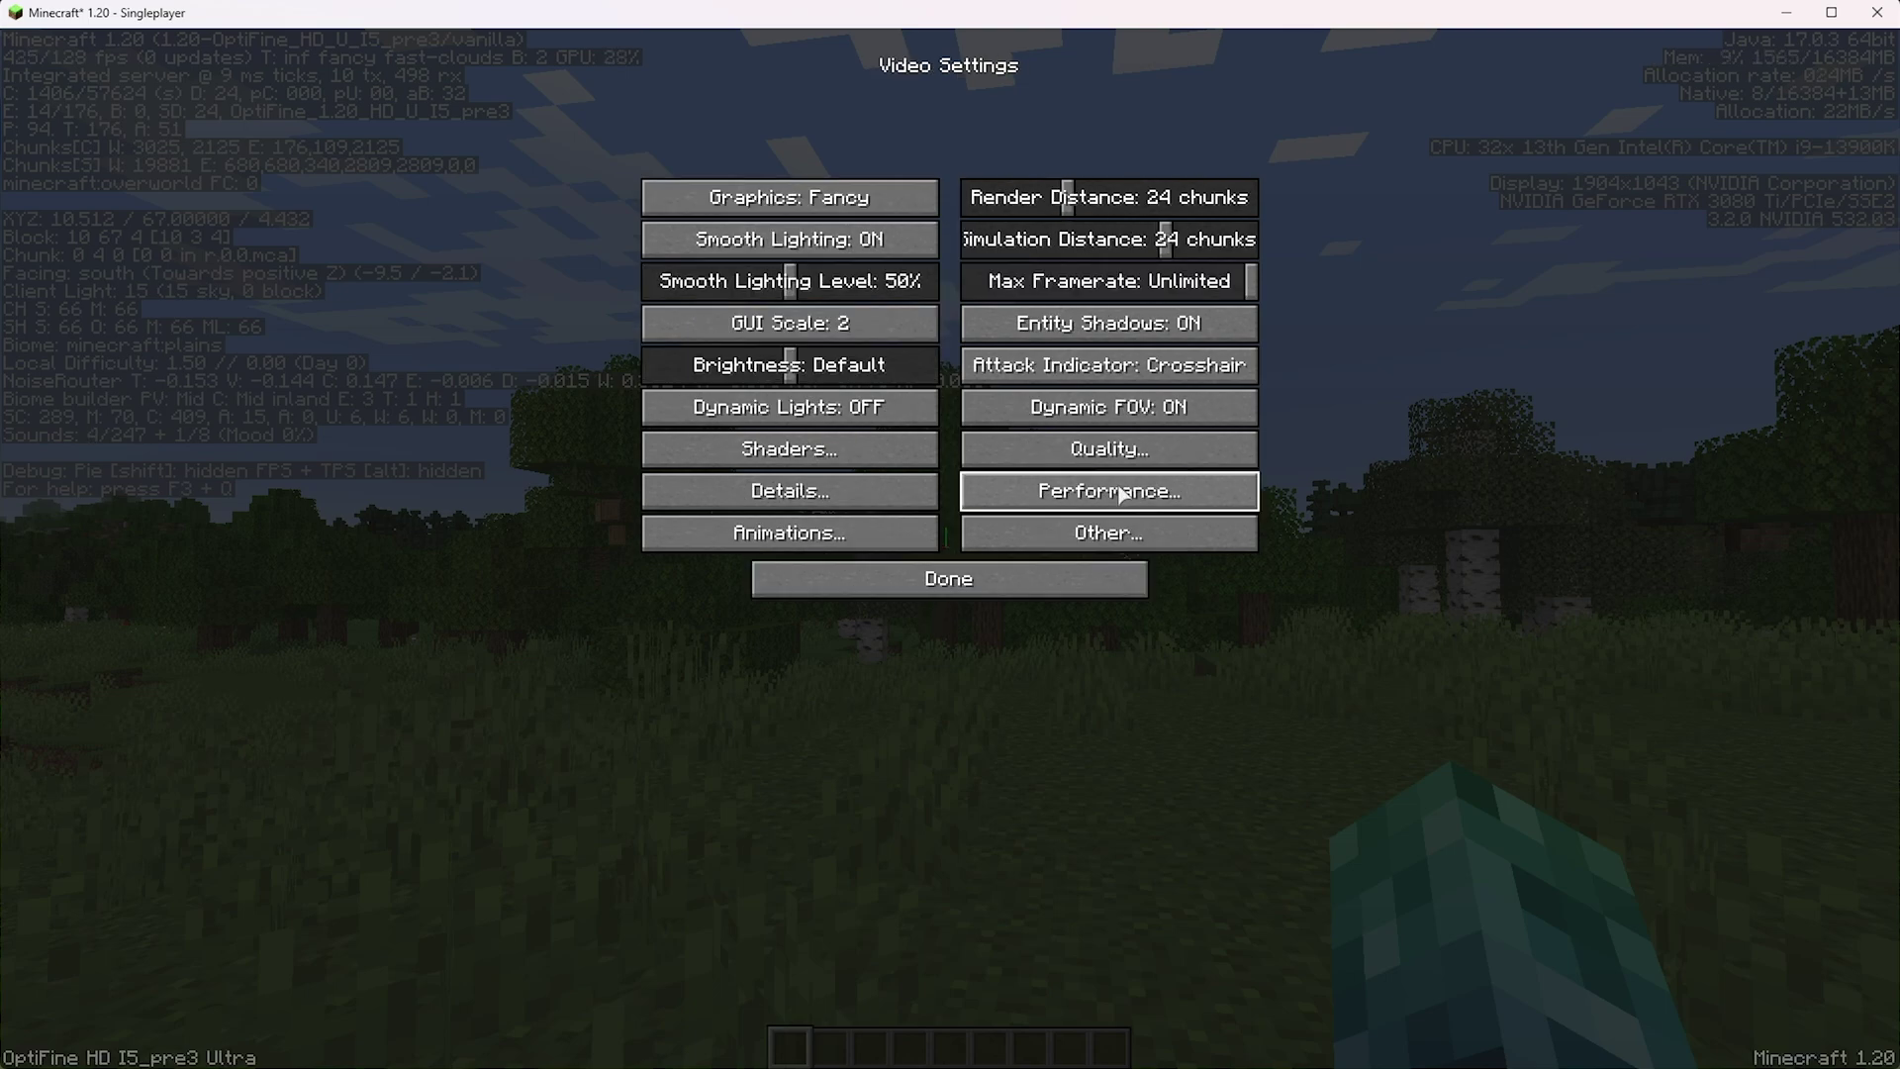
# - Turn on Render Regions, Fast Render, Smart Animations and Fast Math in the performance settings
pyautogui.click(1119, 487)
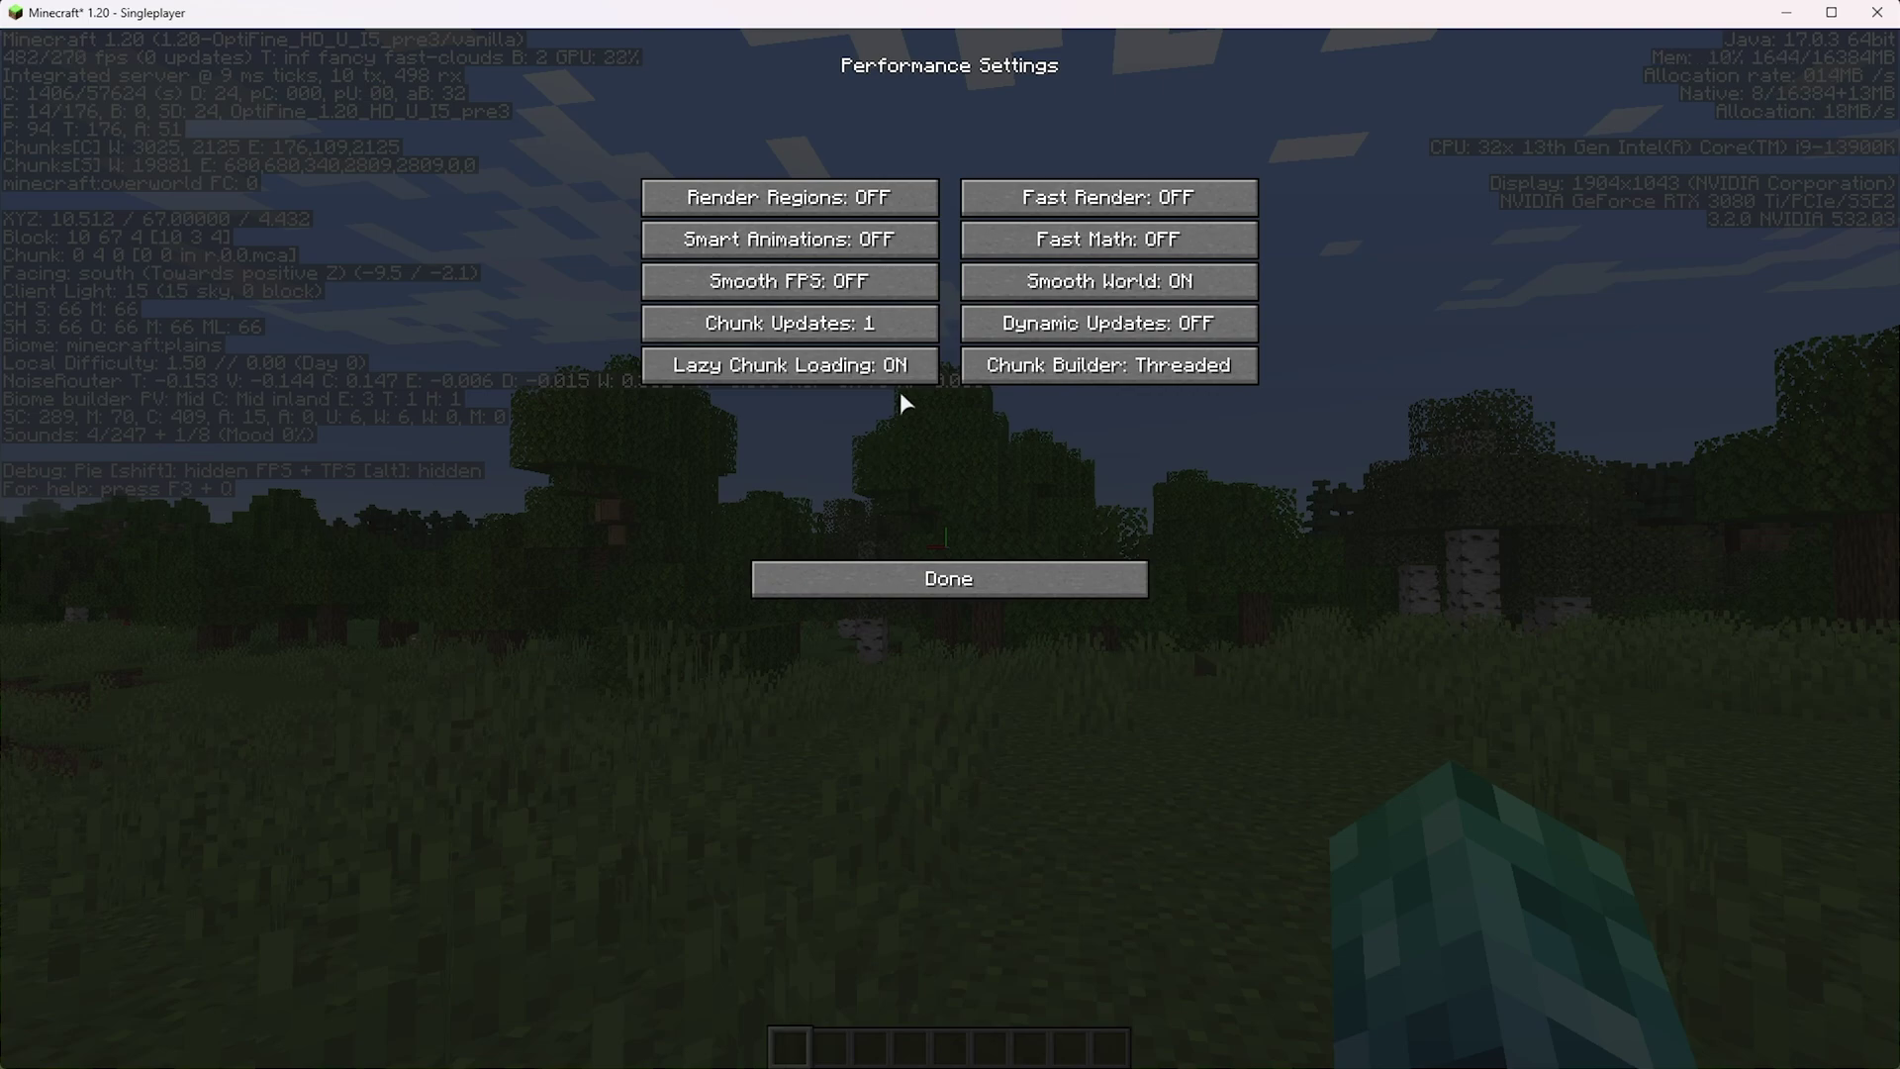
pyautogui.click(791, 188)
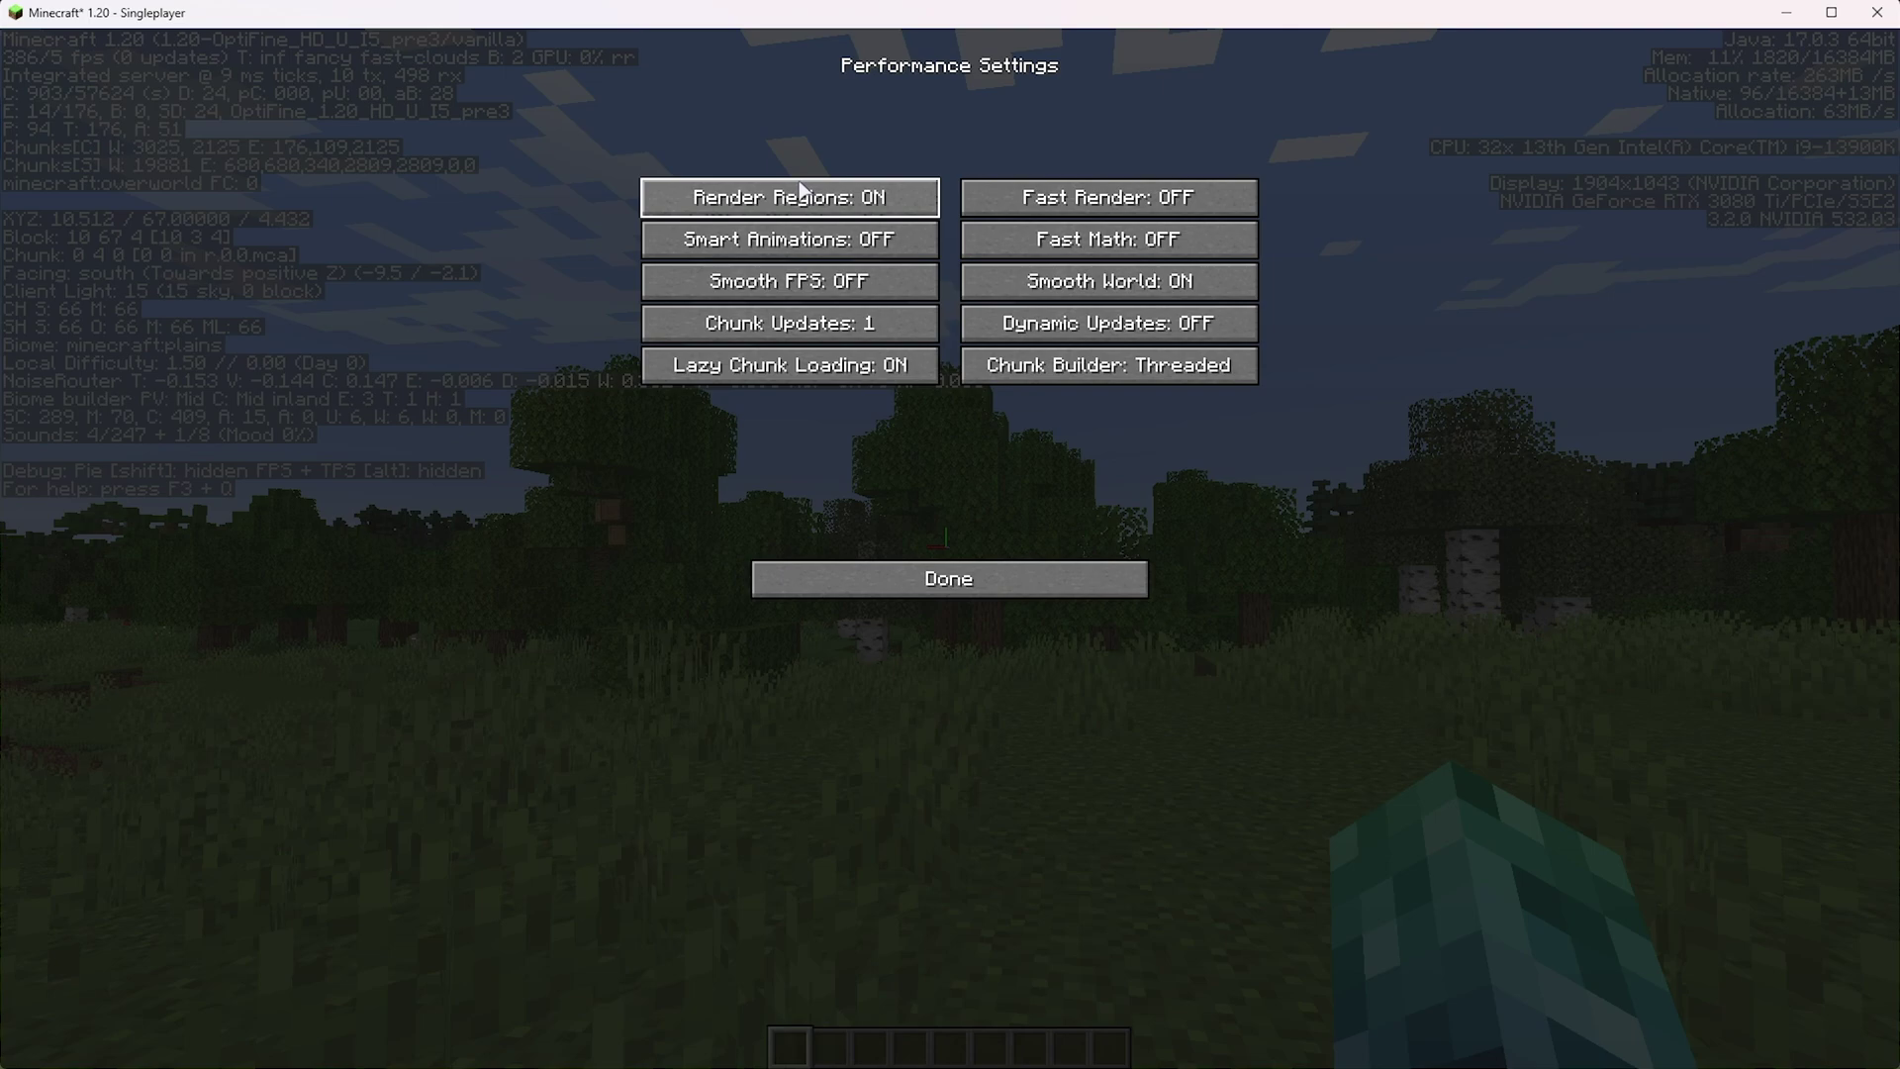
pyautogui.click(1065, 210)
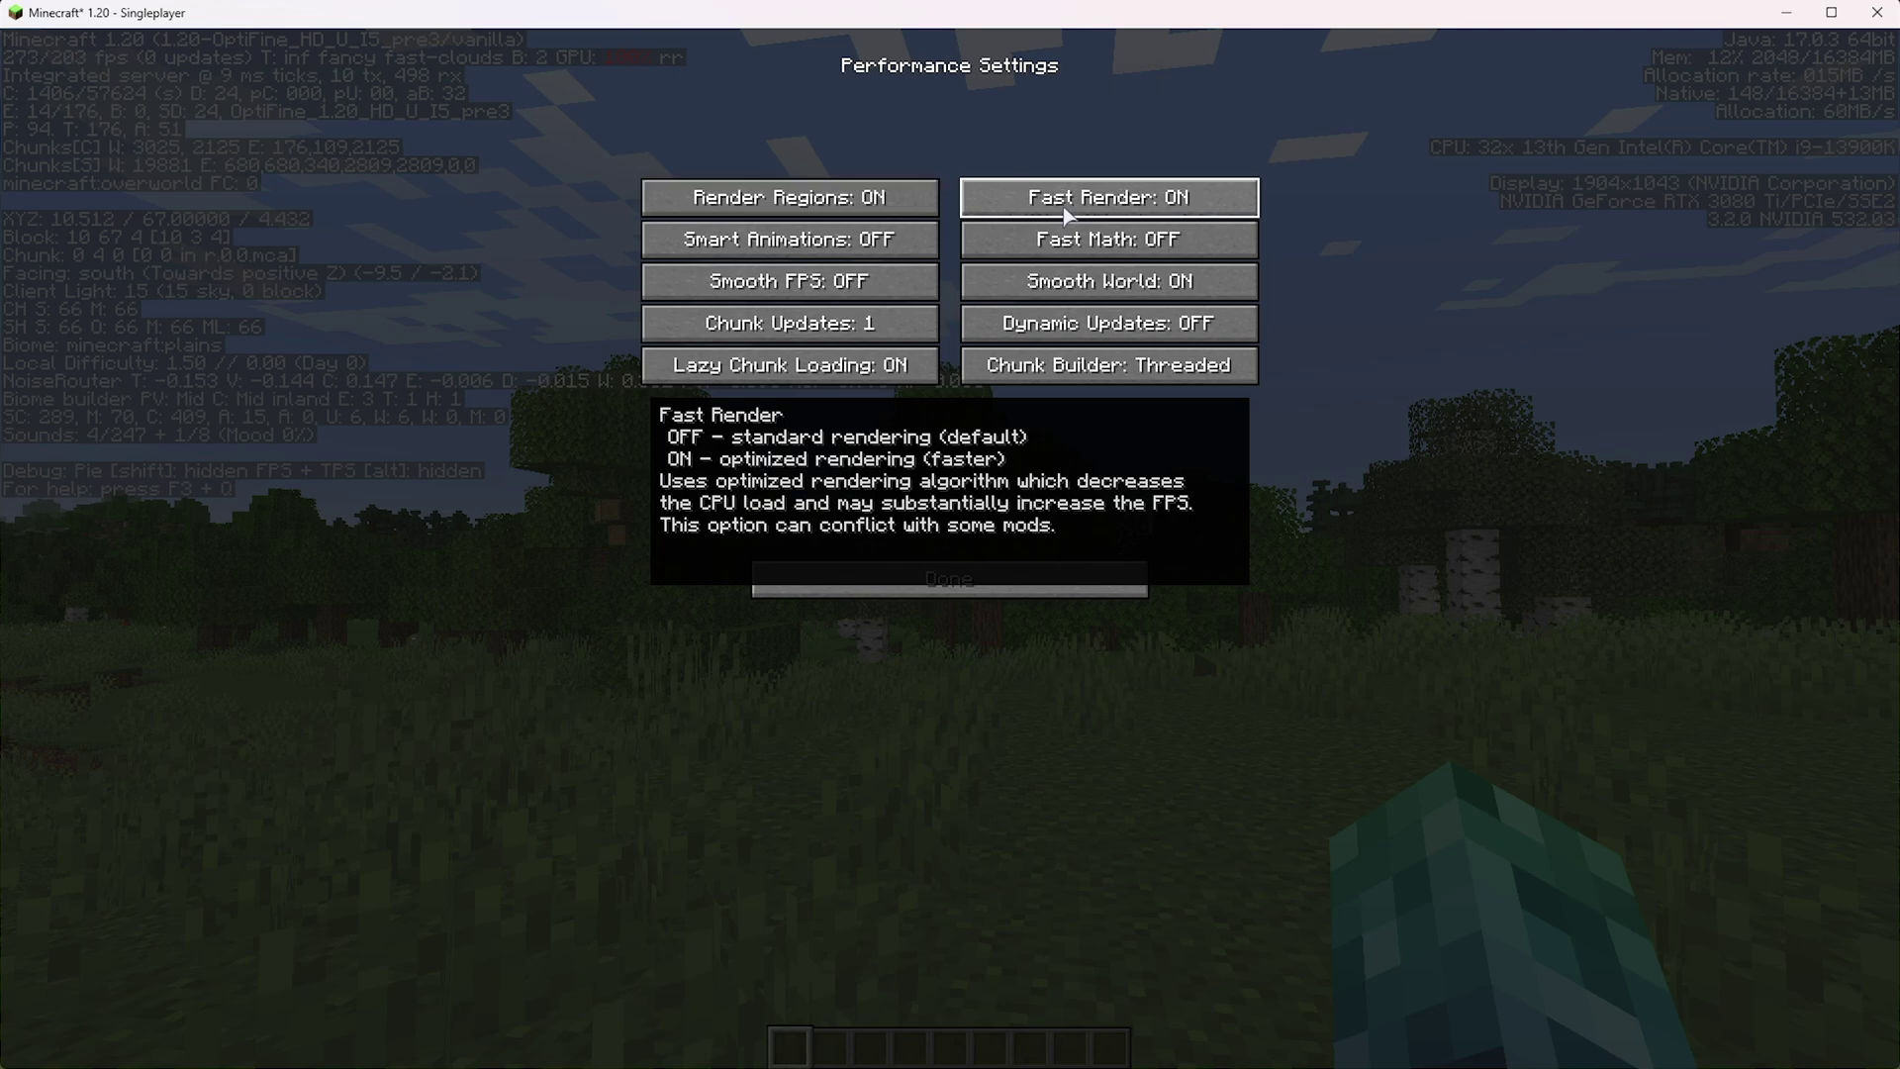
pyautogui.click(826, 250)
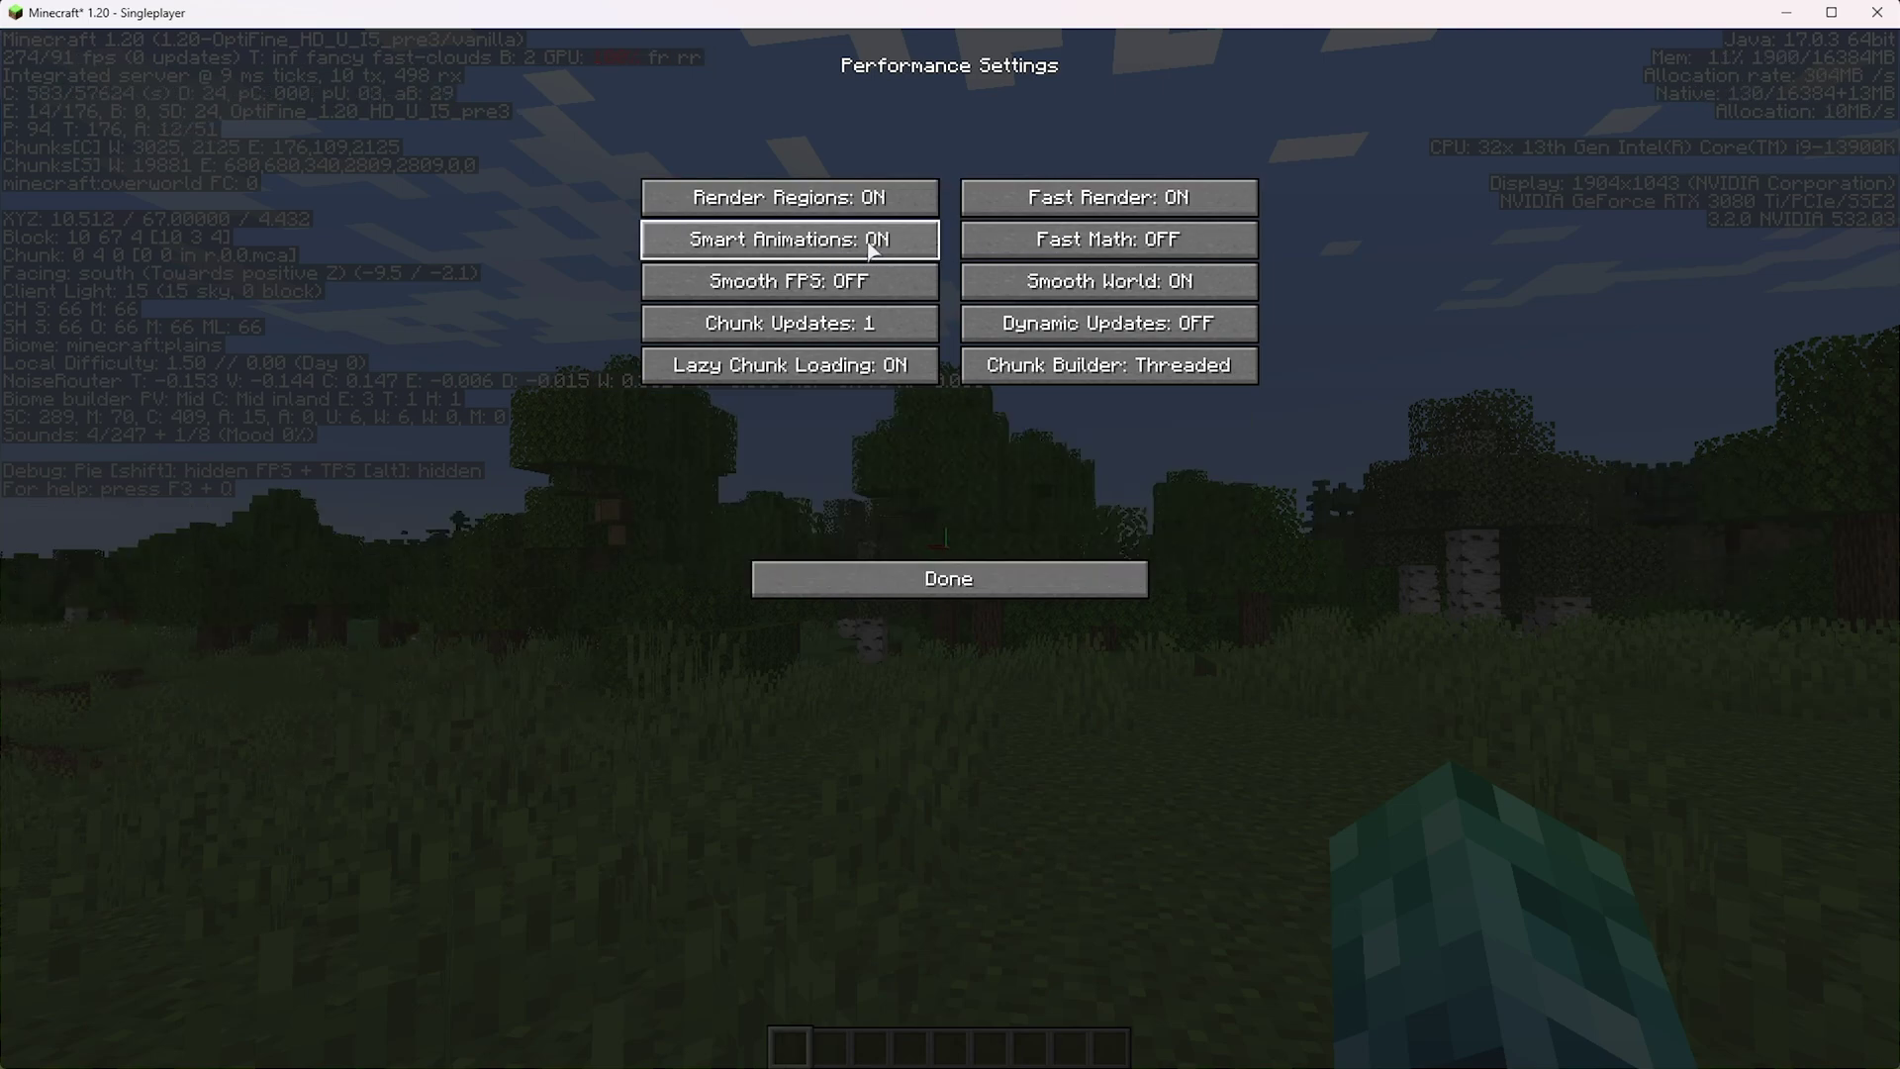
pyautogui.click(1099, 247)
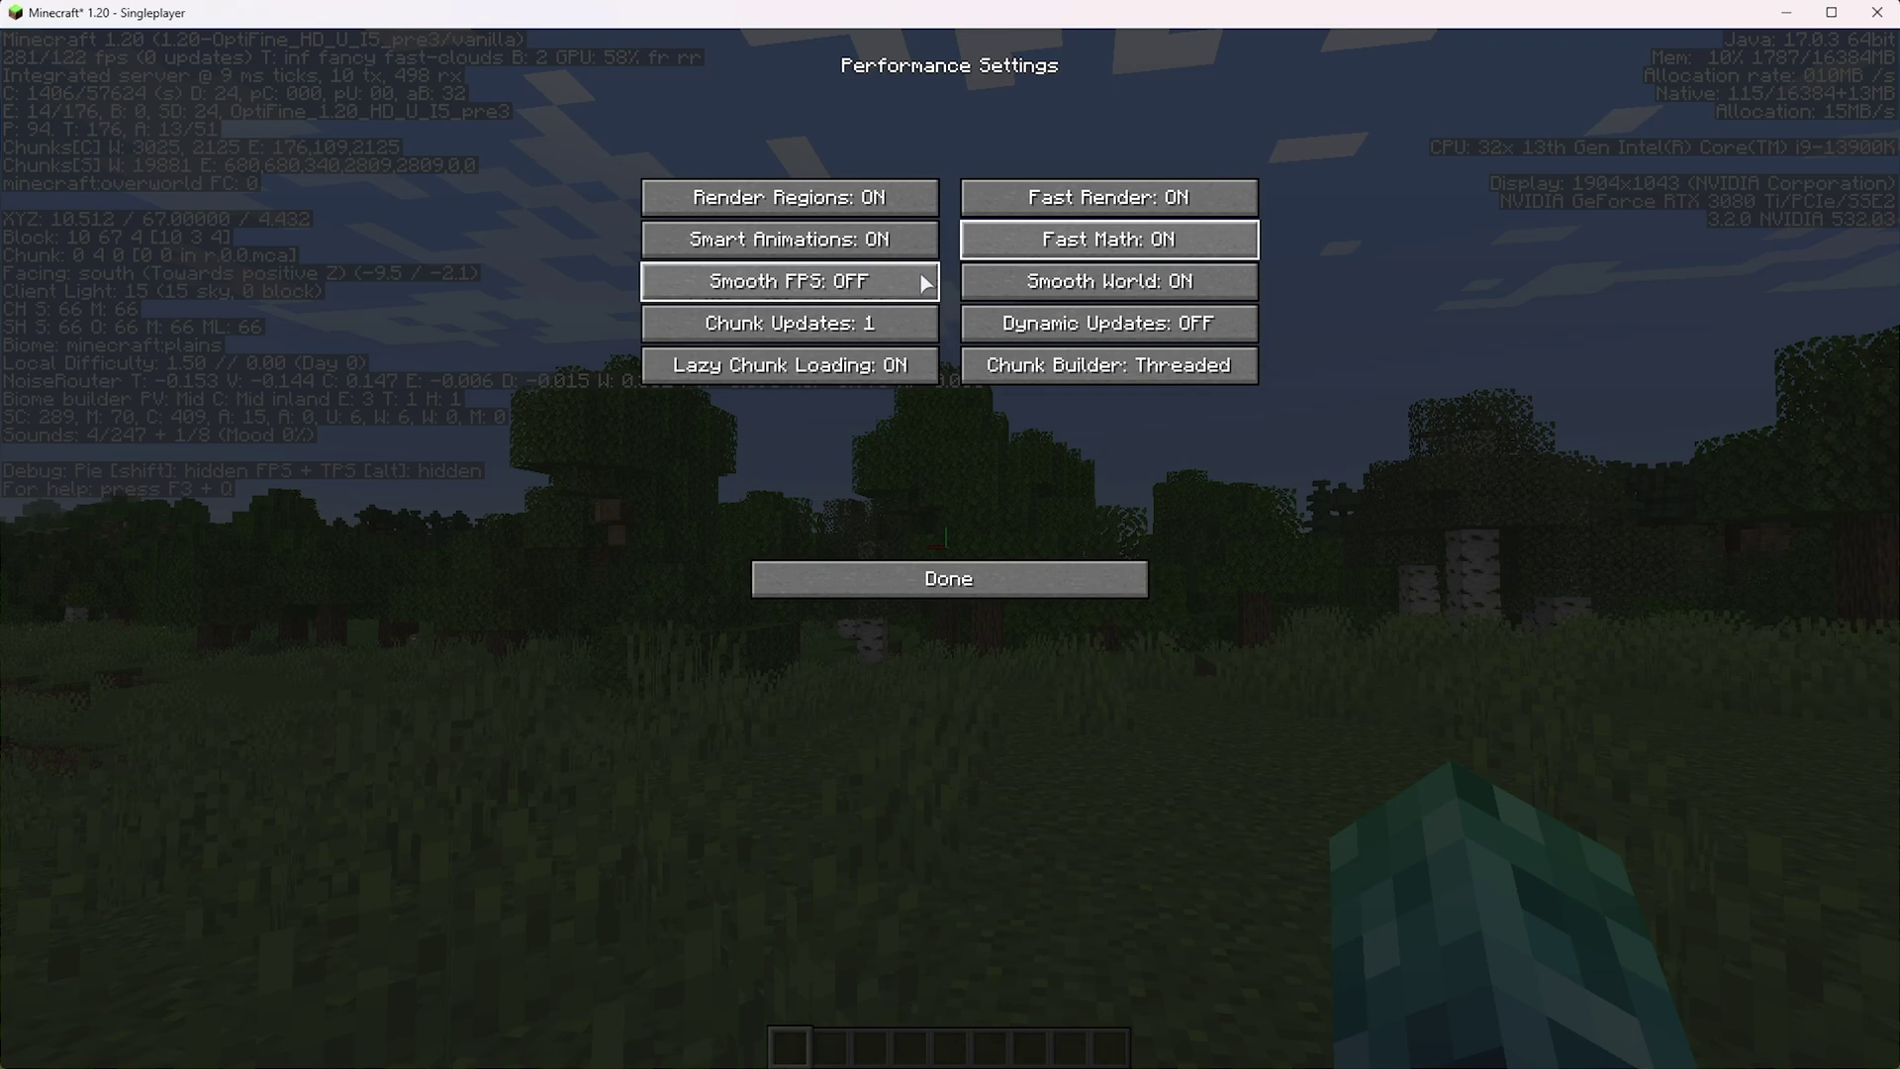
# - Review the descriptions of Smooth FPS, Dynamic Updates, Chunk Updates, Lazy Chunk Loading and Chunk Builder, and leave the performance settings
pyautogui.moveTo(920, 287)
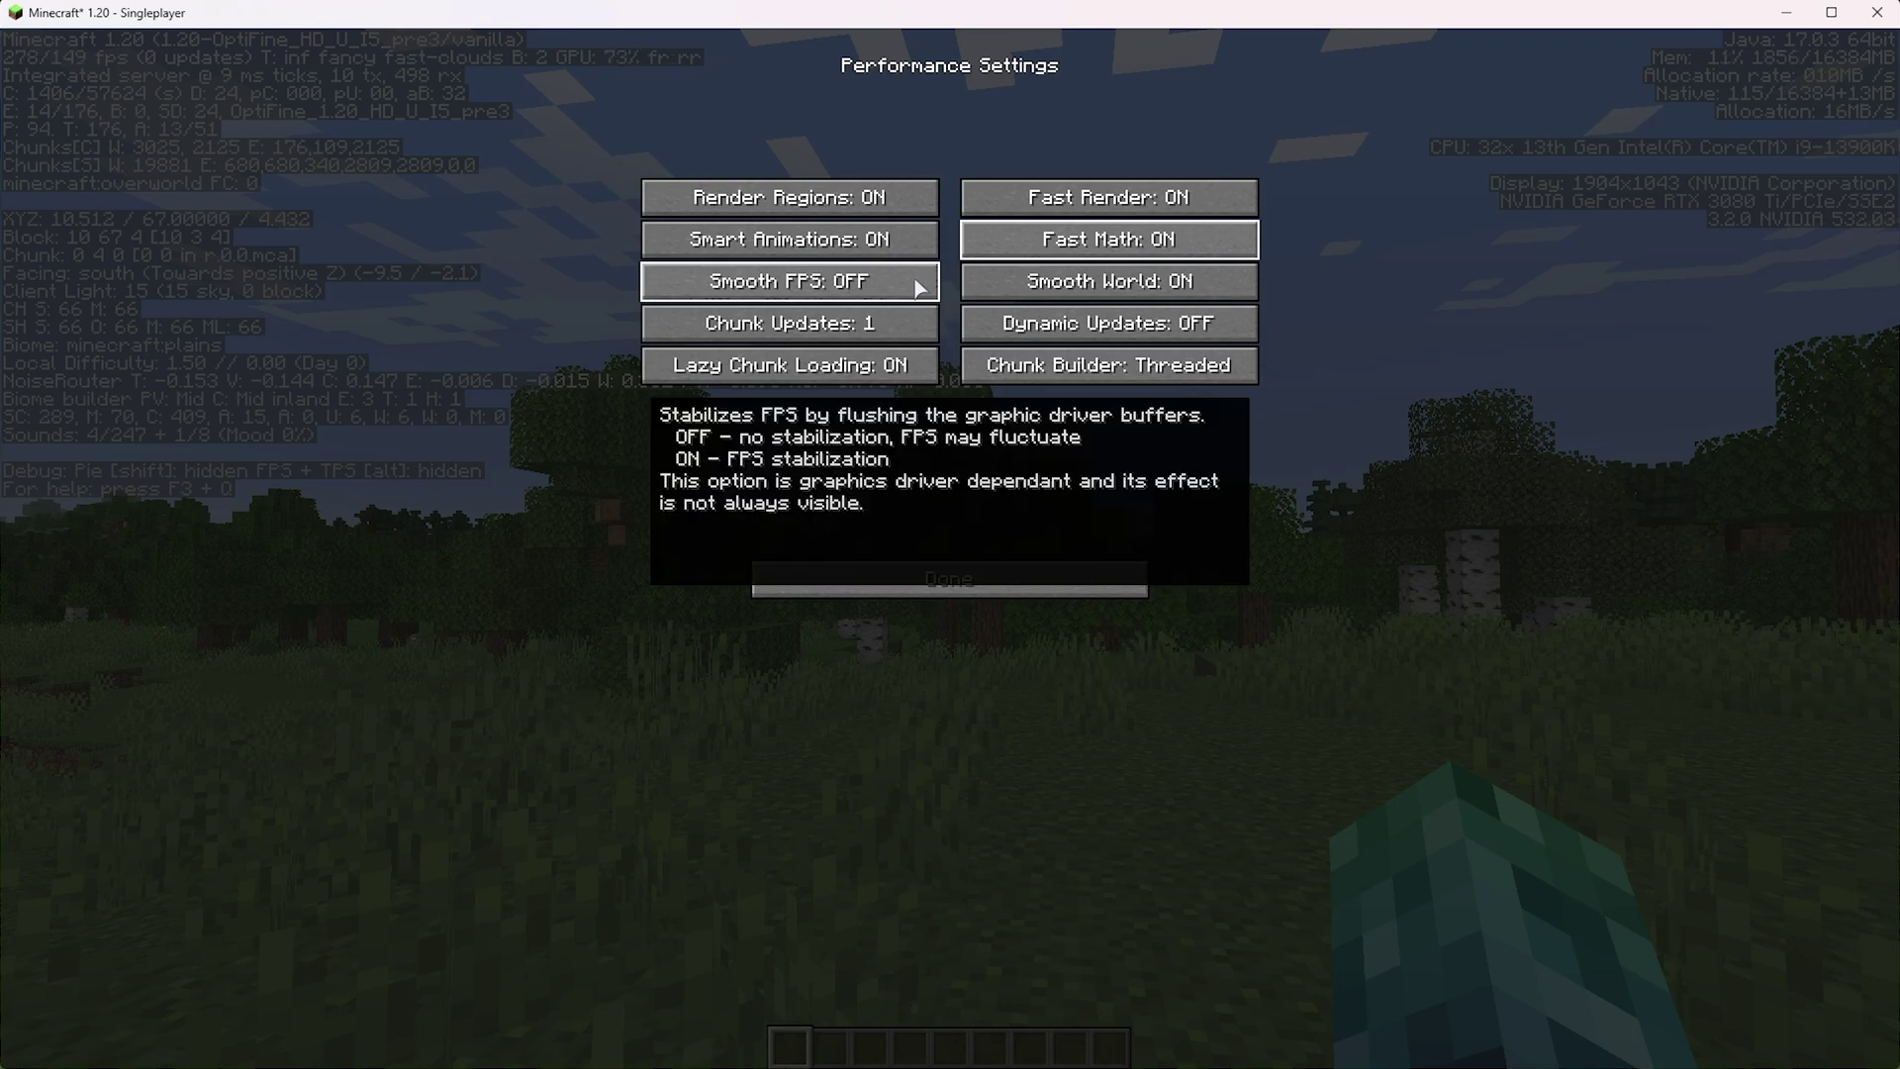
pyautogui.moveTo(1052, 296)
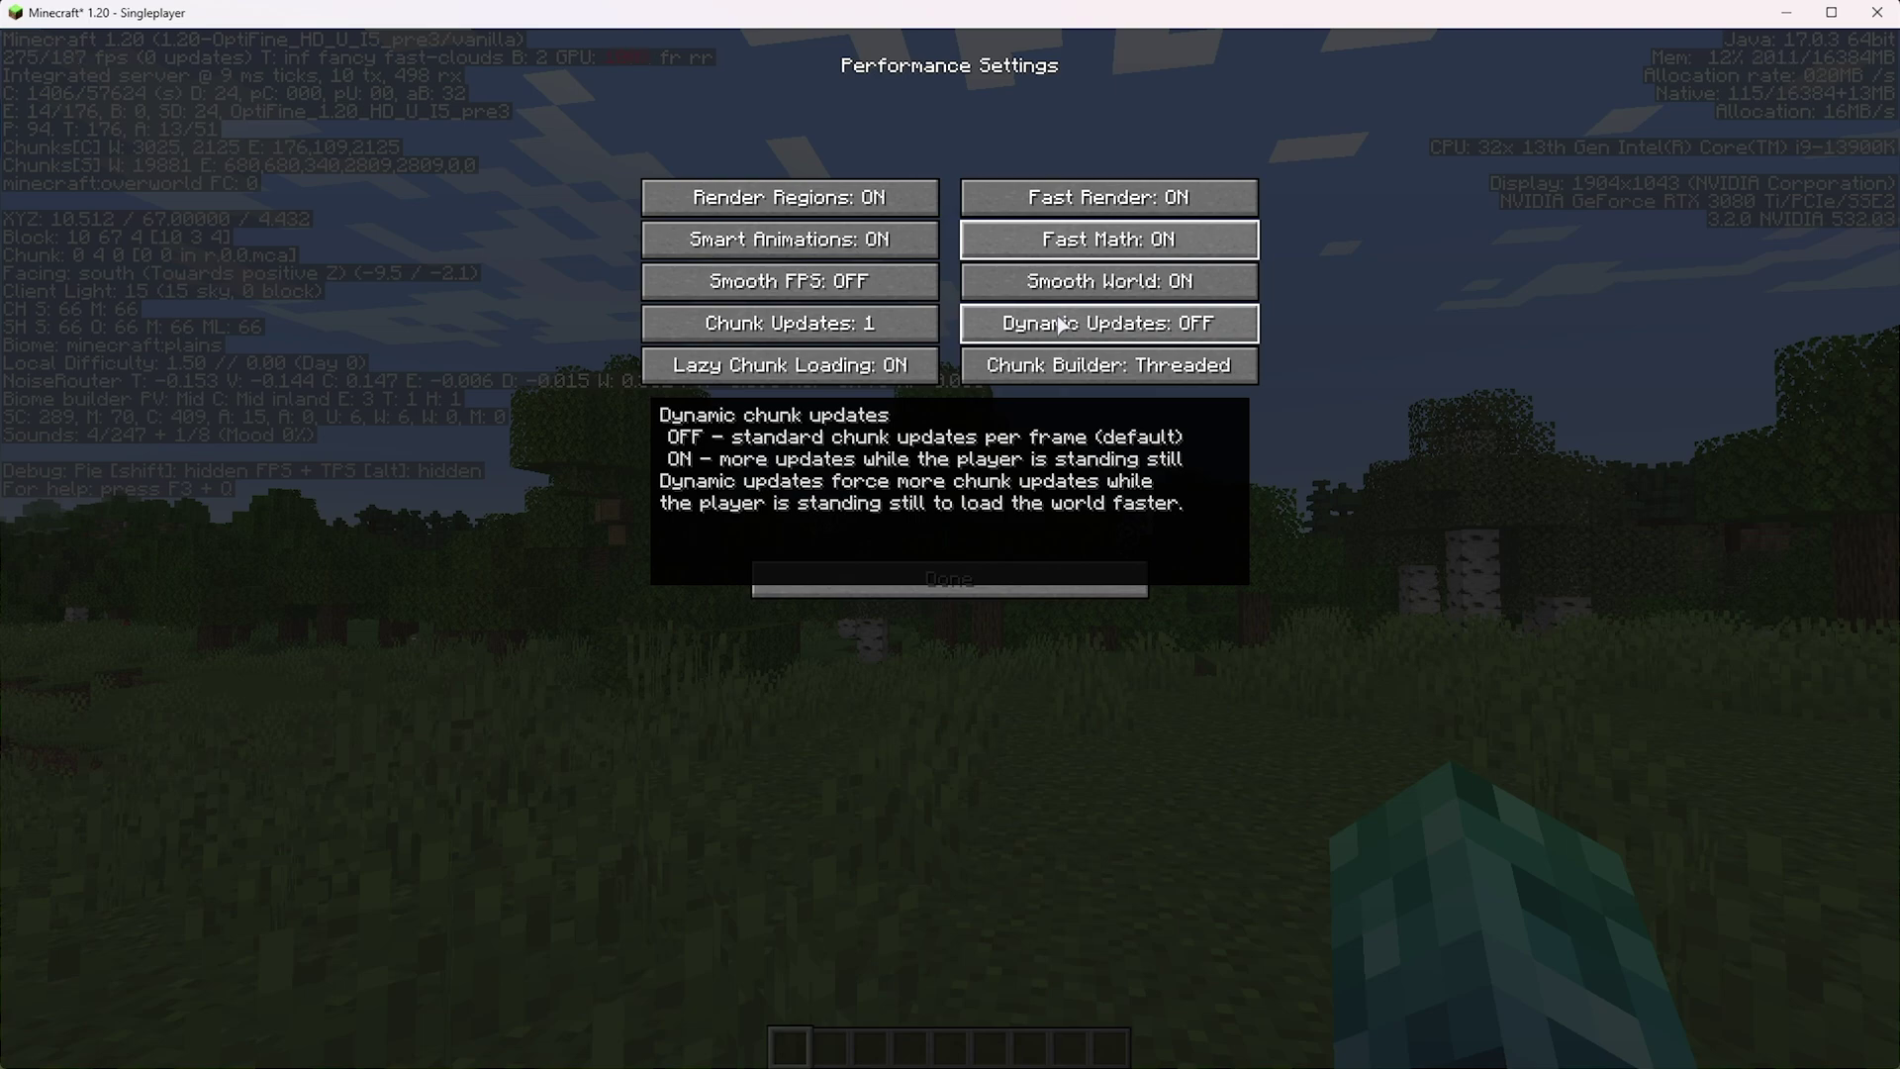
pyautogui.moveTo(920, 331)
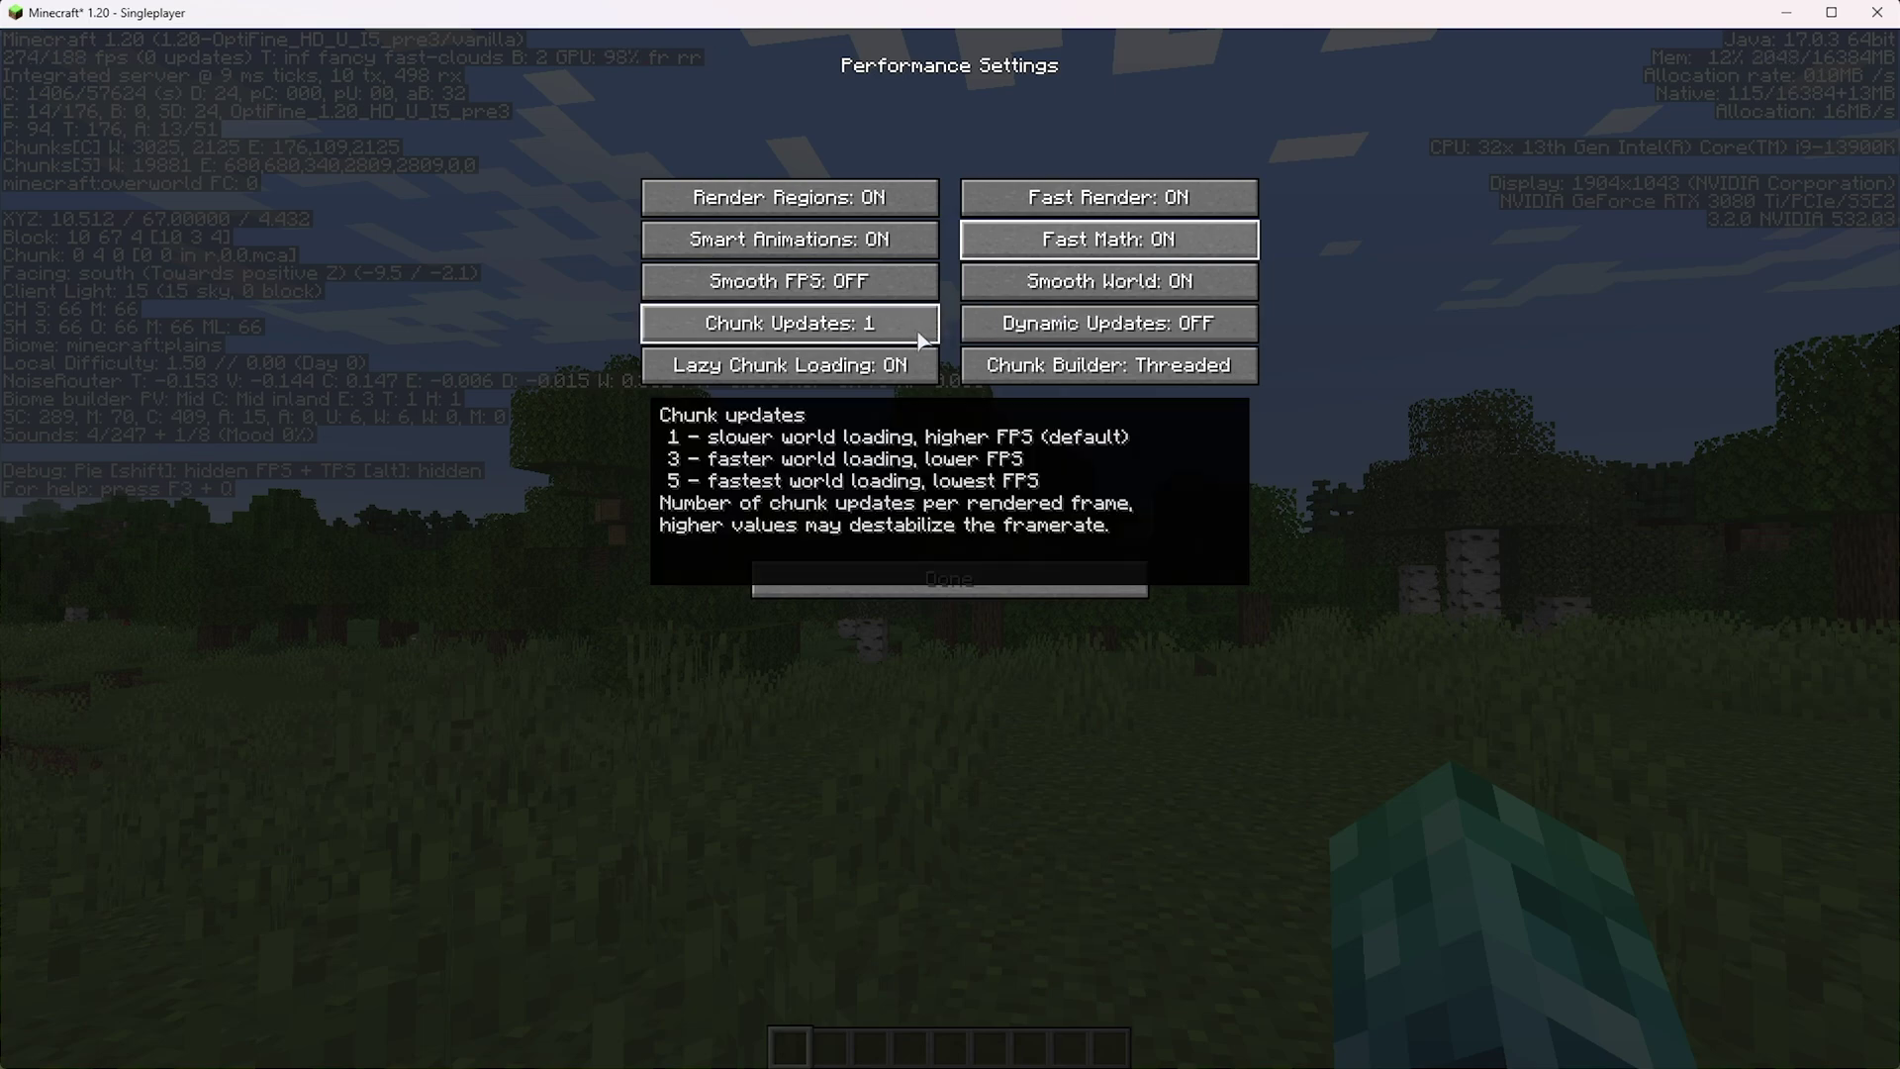
pyautogui.moveTo(911, 377)
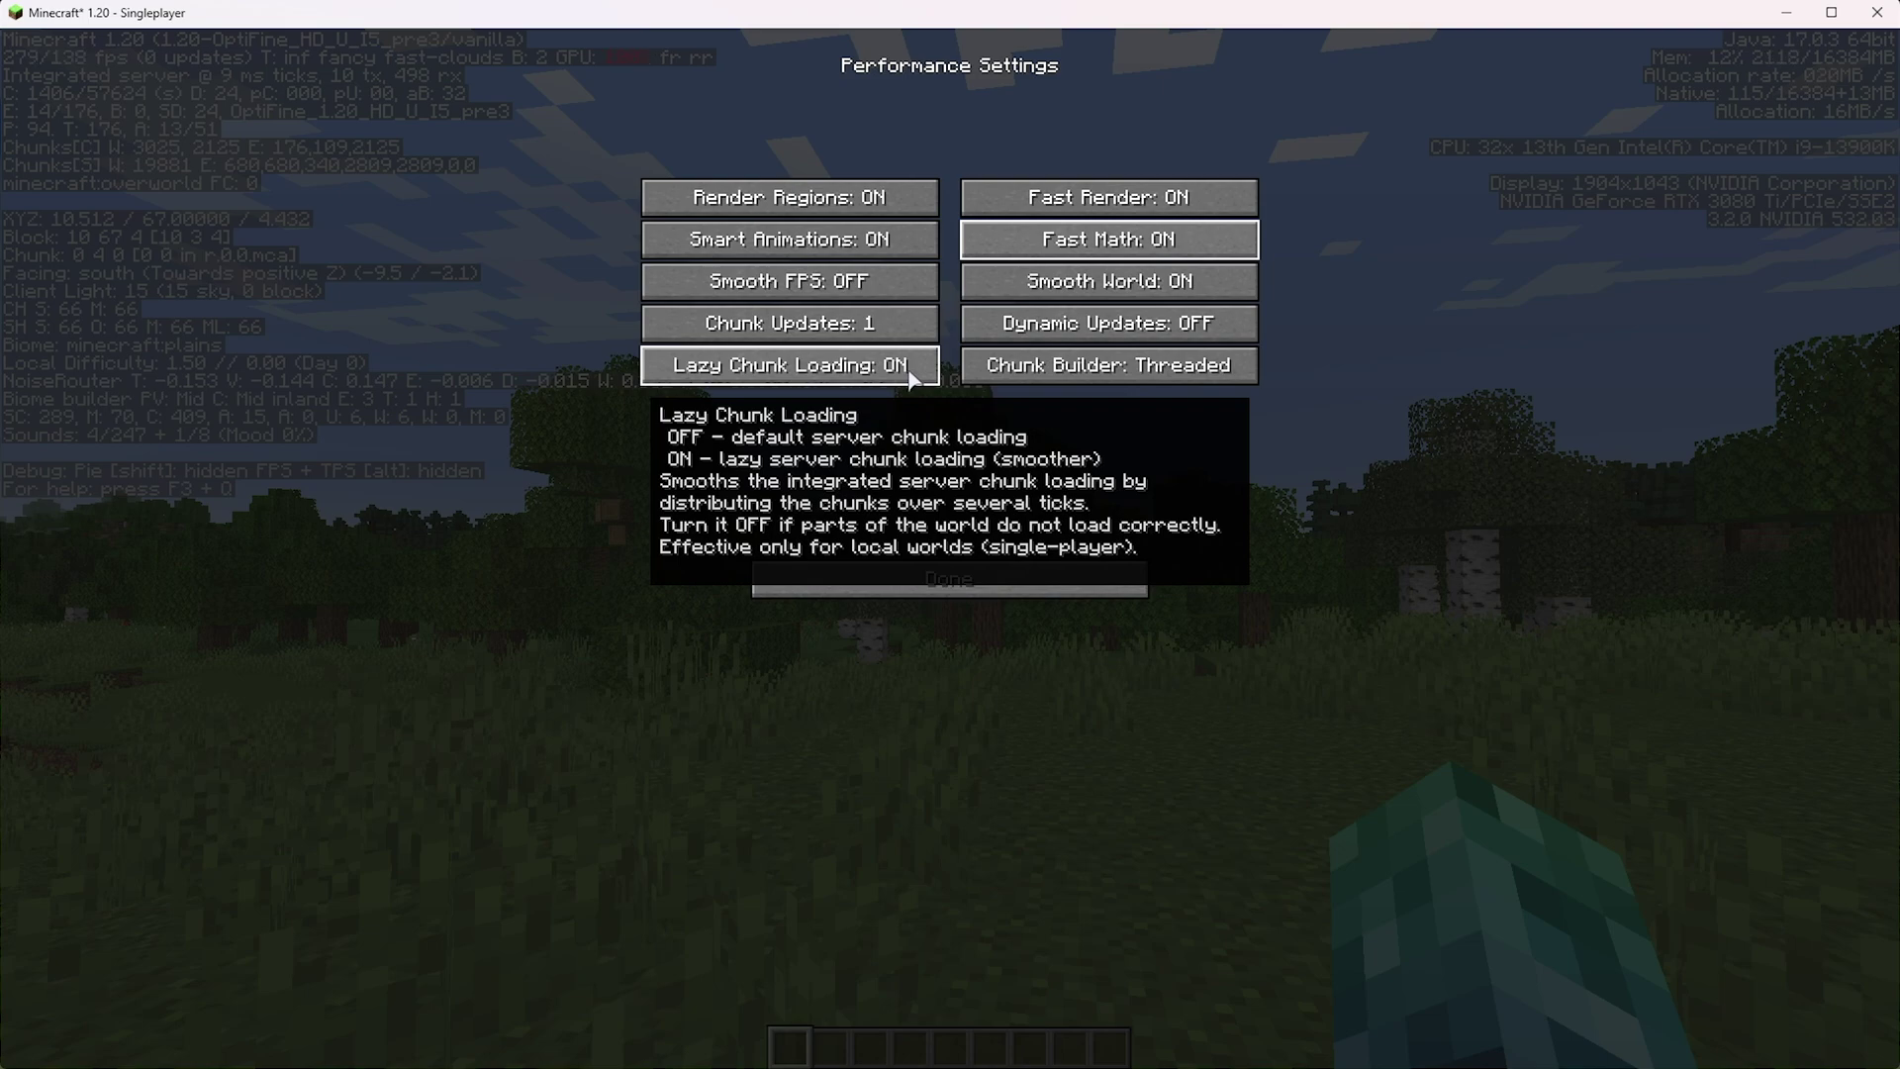
pyautogui.moveTo(1098, 374)
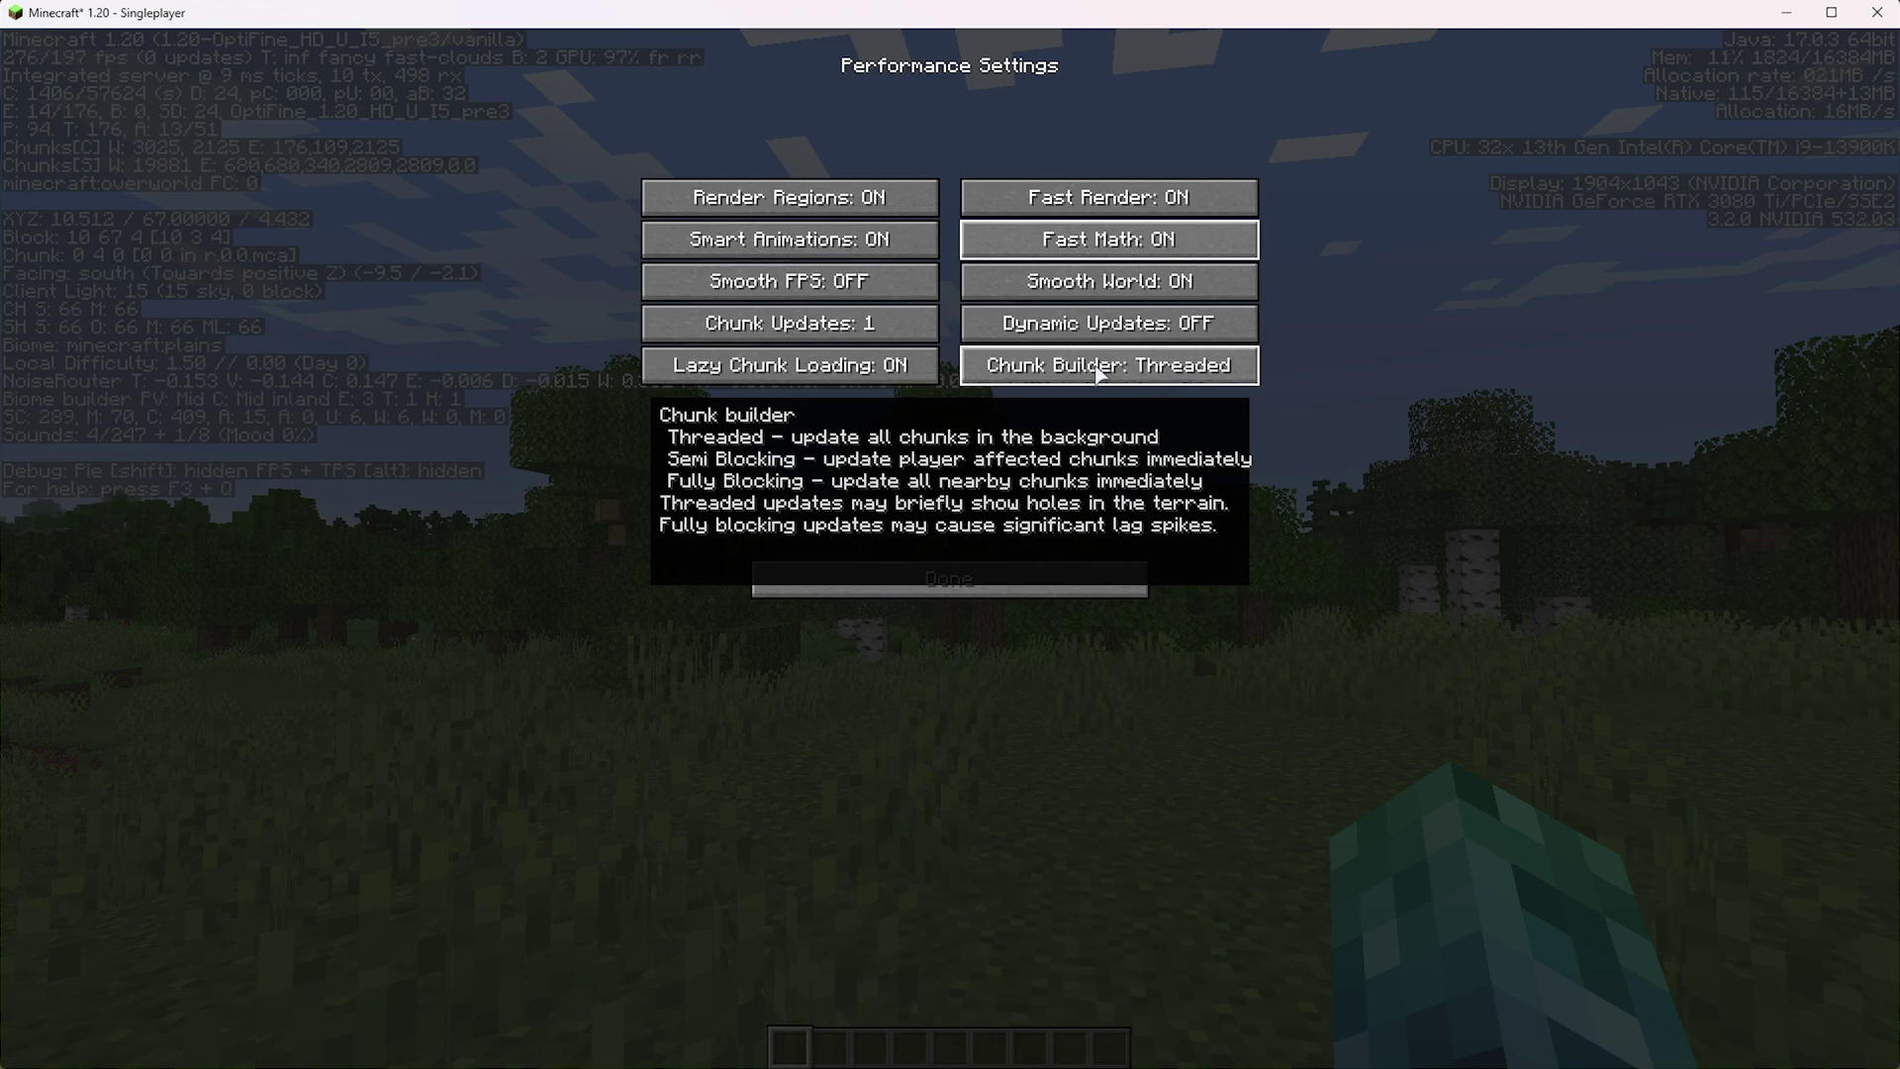
pyautogui.click(1011, 566)
# - Open the other settings and turn the lagometer on and back off
pyautogui.click(1097, 531)
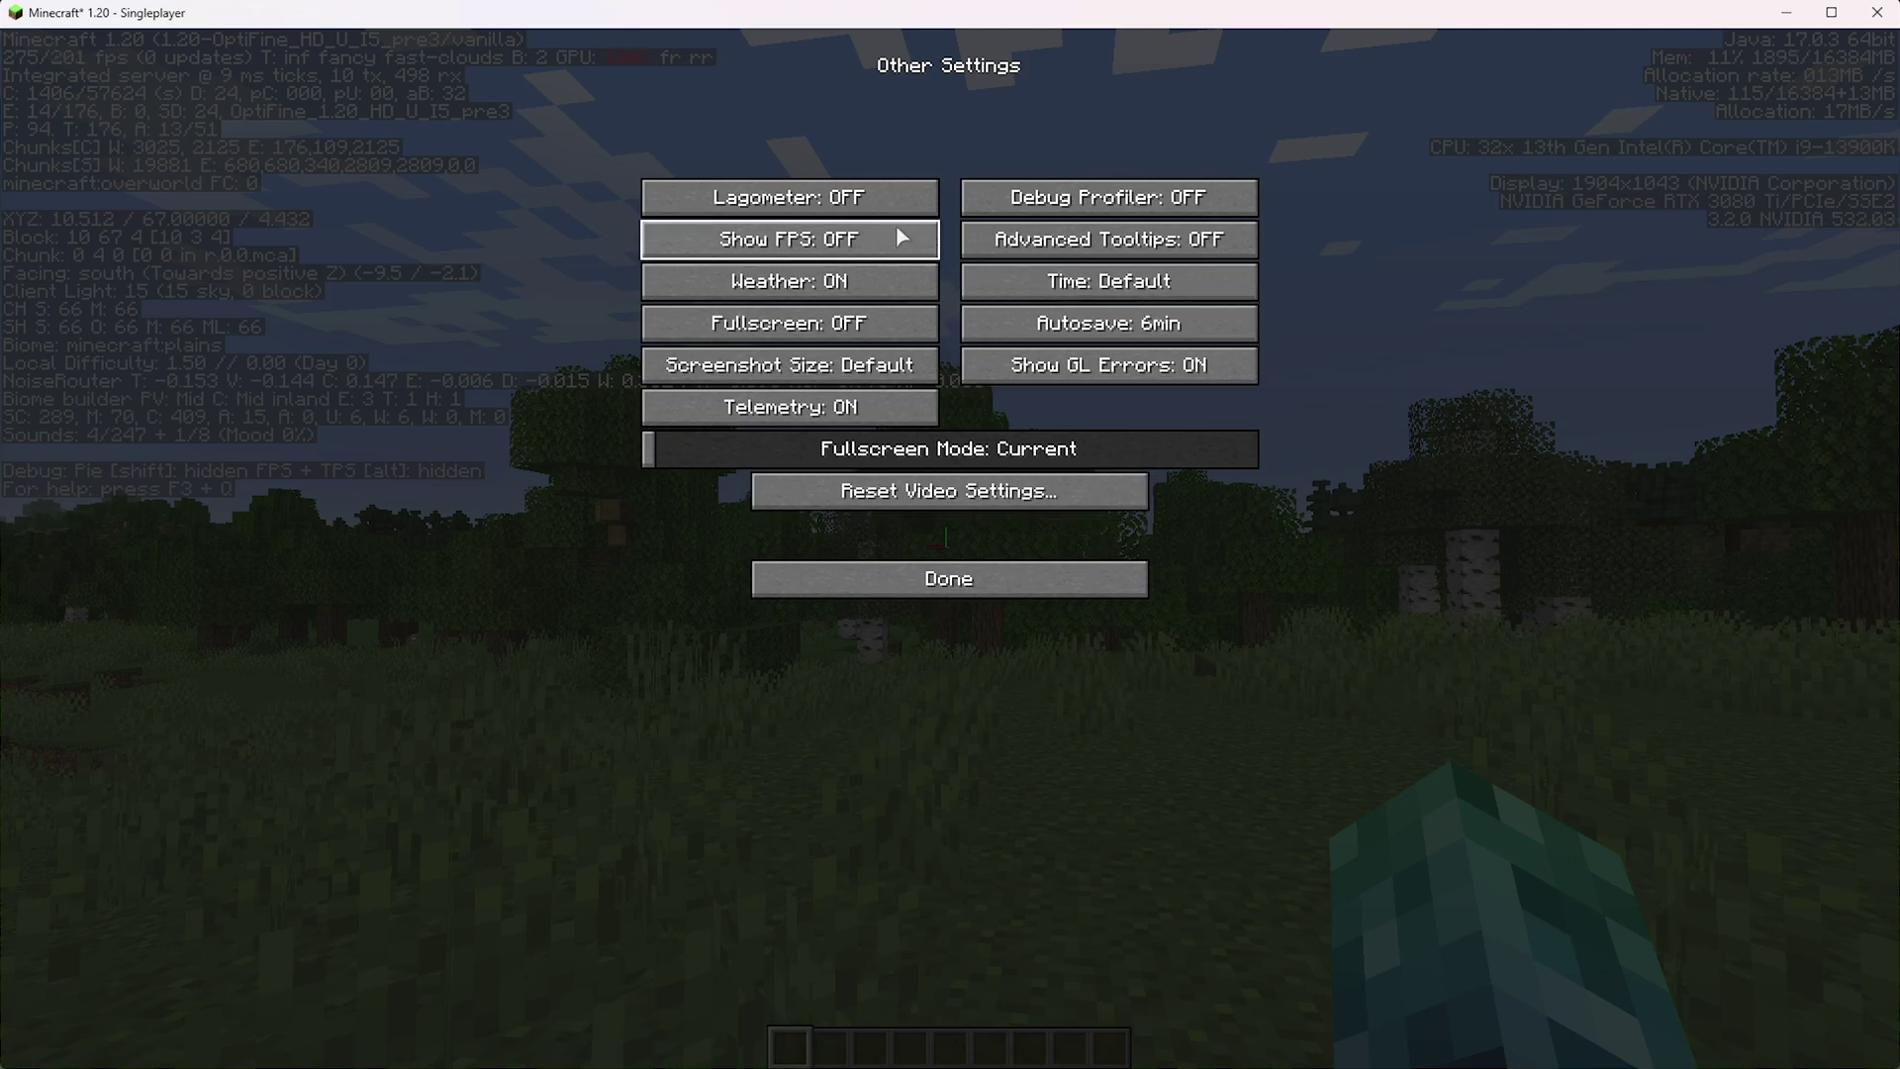
pyautogui.click(871, 200)
pyautogui.moveTo(877, 231)
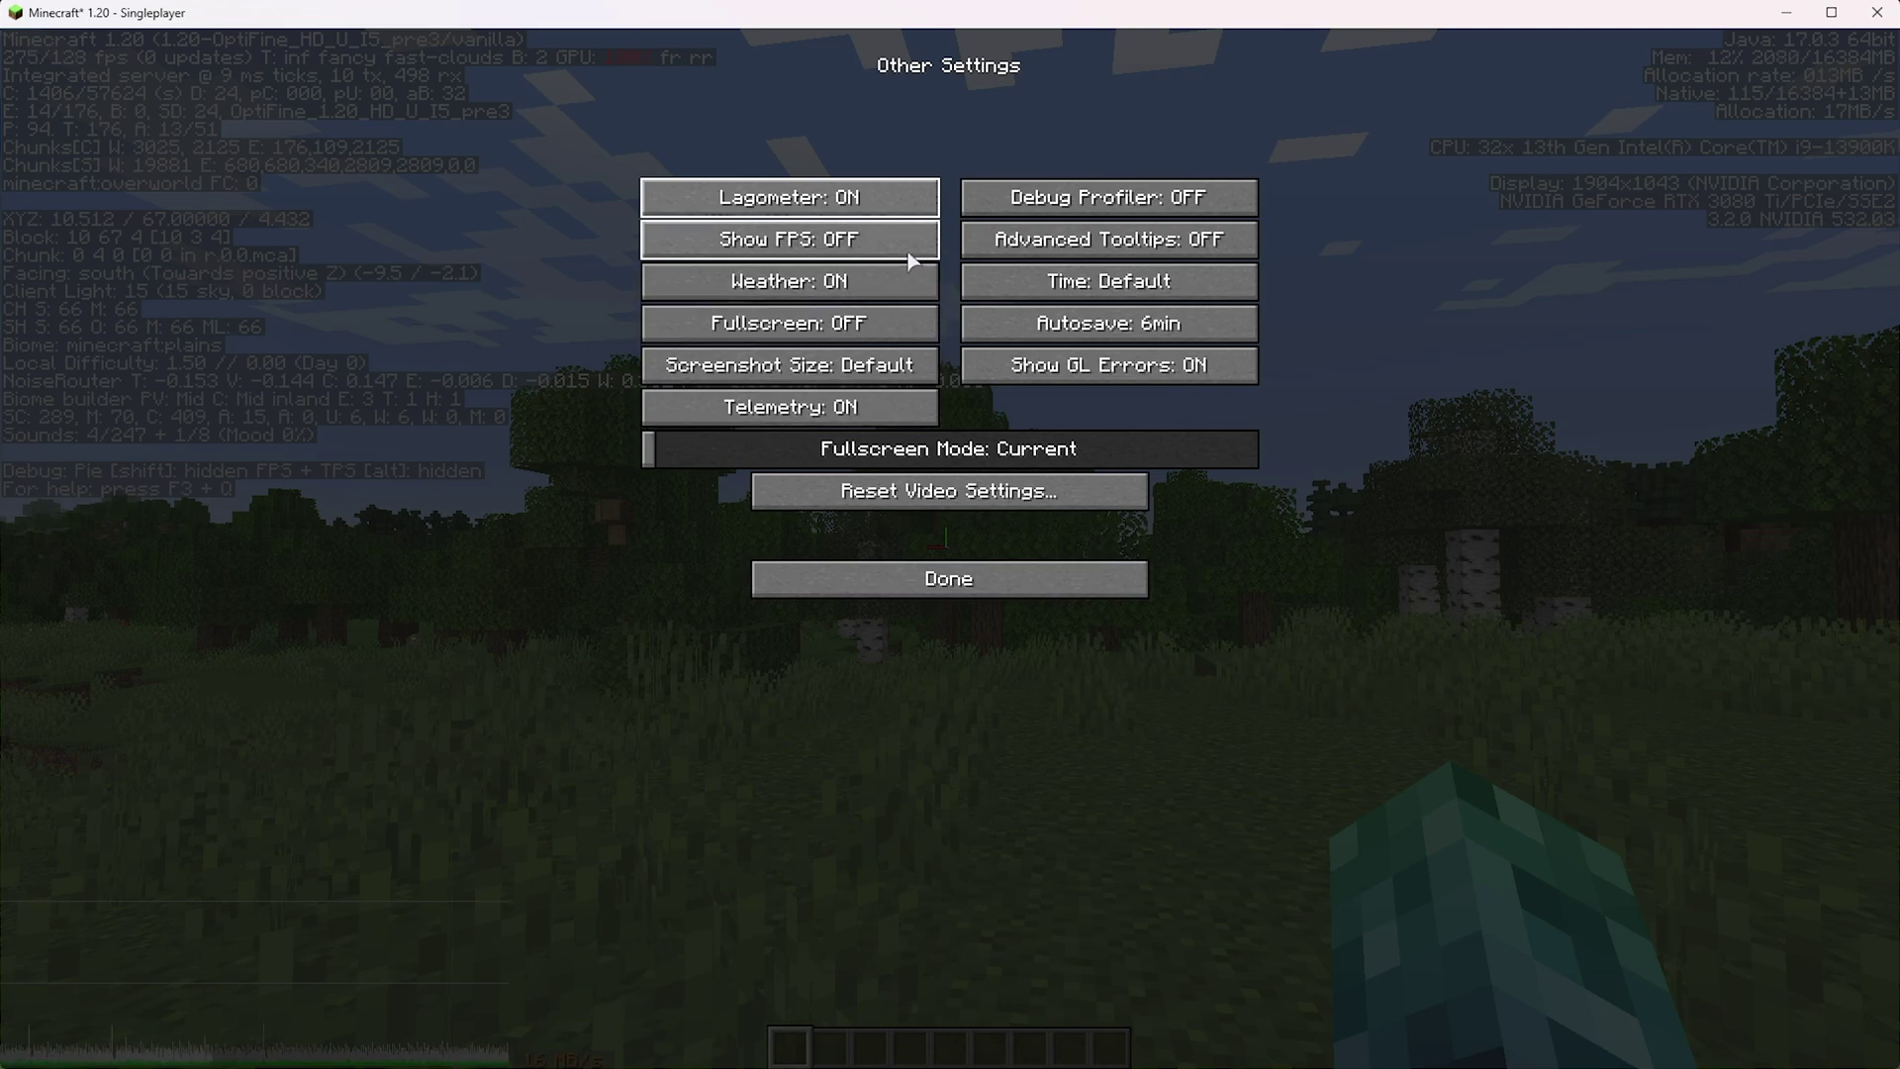
pyautogui.click(860, 206)
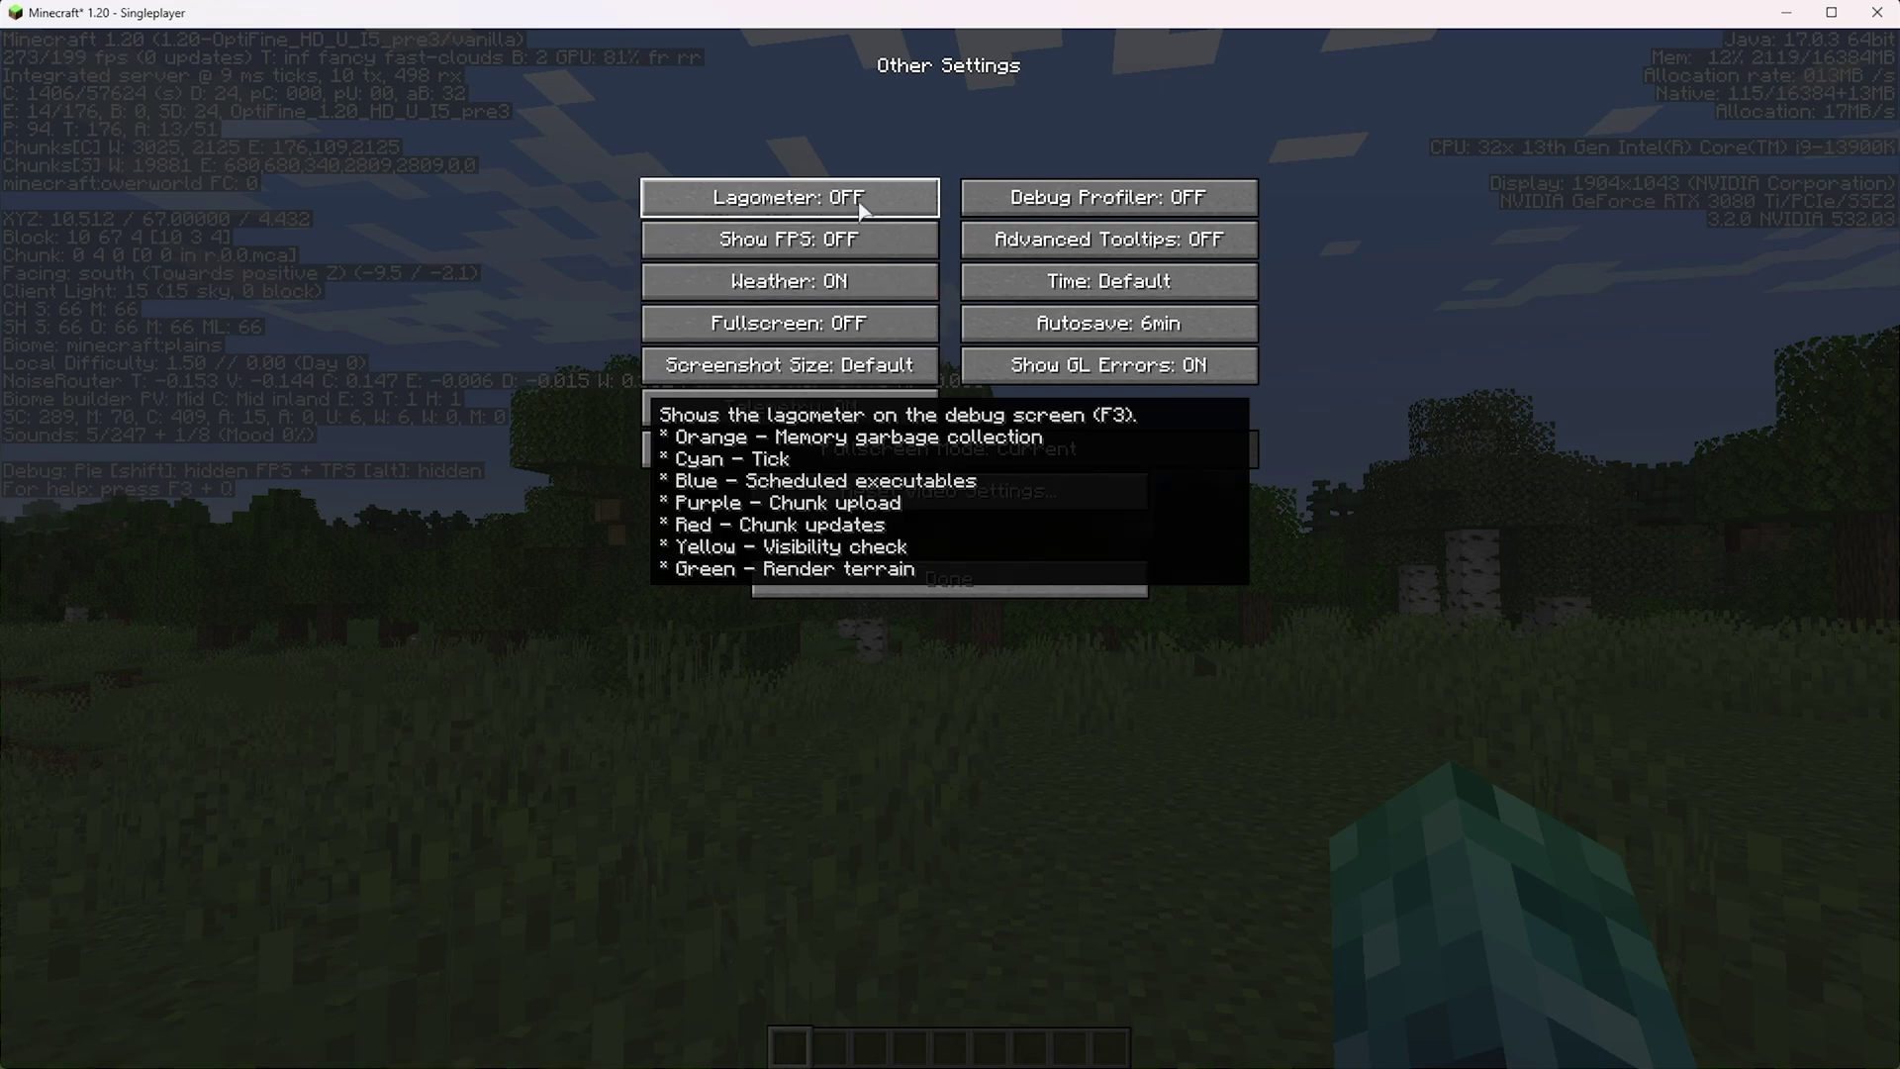
# - Turn on Show FPS, return to the game with the debug screen hidden, and walk around to check the frame rate
pyautogui.click(885, 246)
pyautogui.press('Escape')
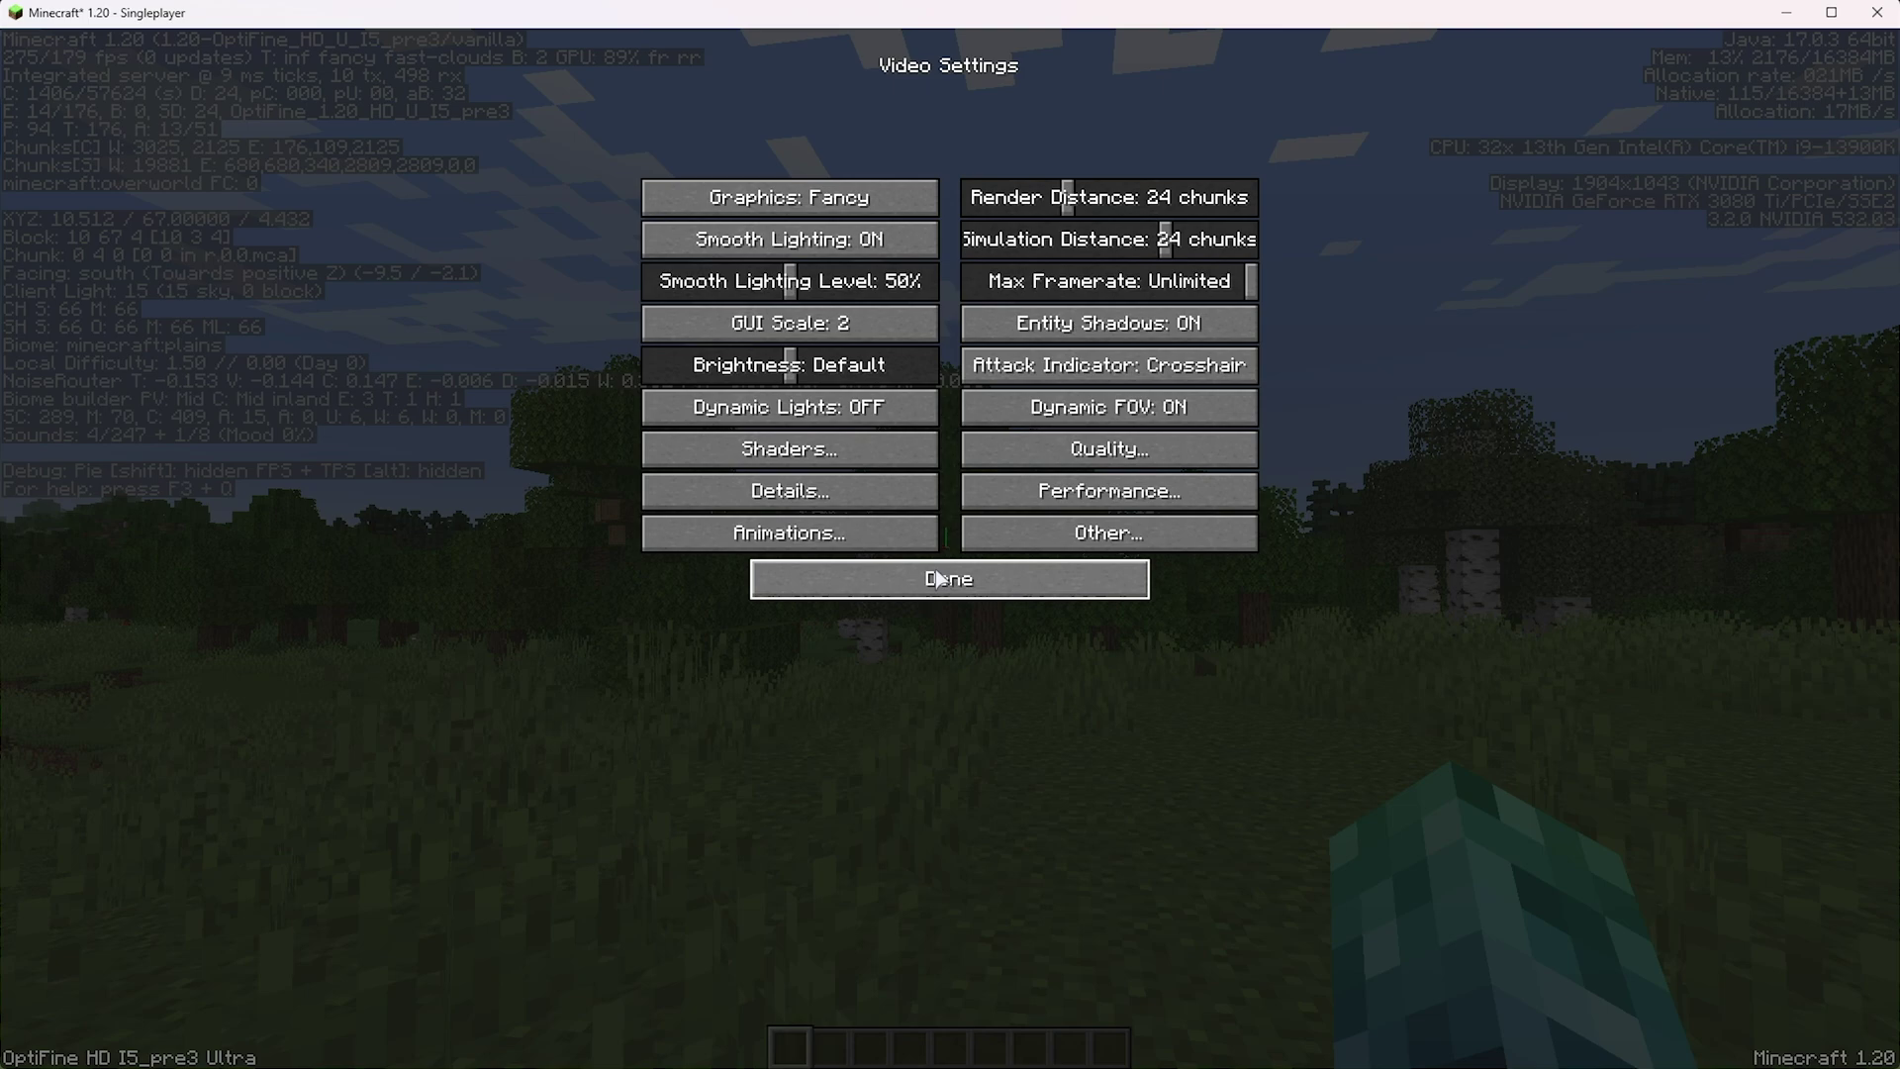
pyautogui.press('Escape')
pyautogui.press('Escape')
pyautogui.press('F3')
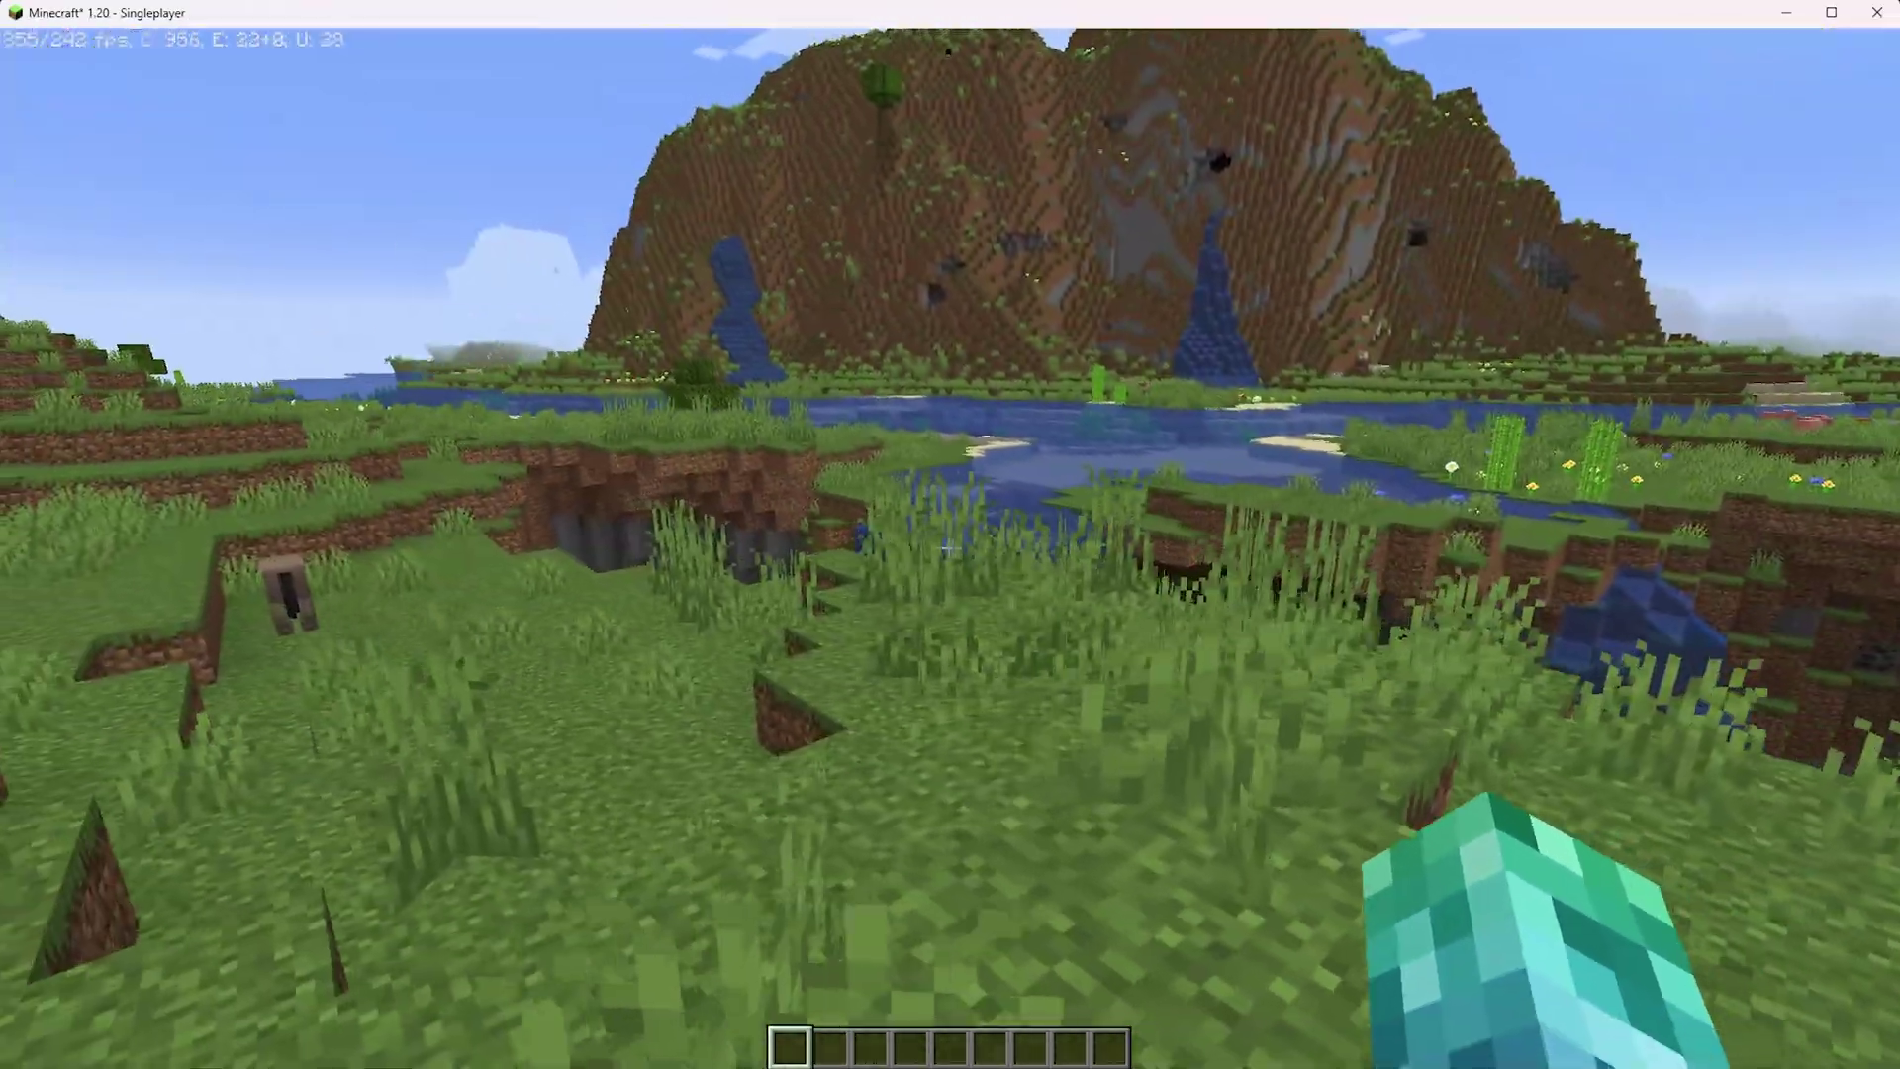
pyautogui.press('w')
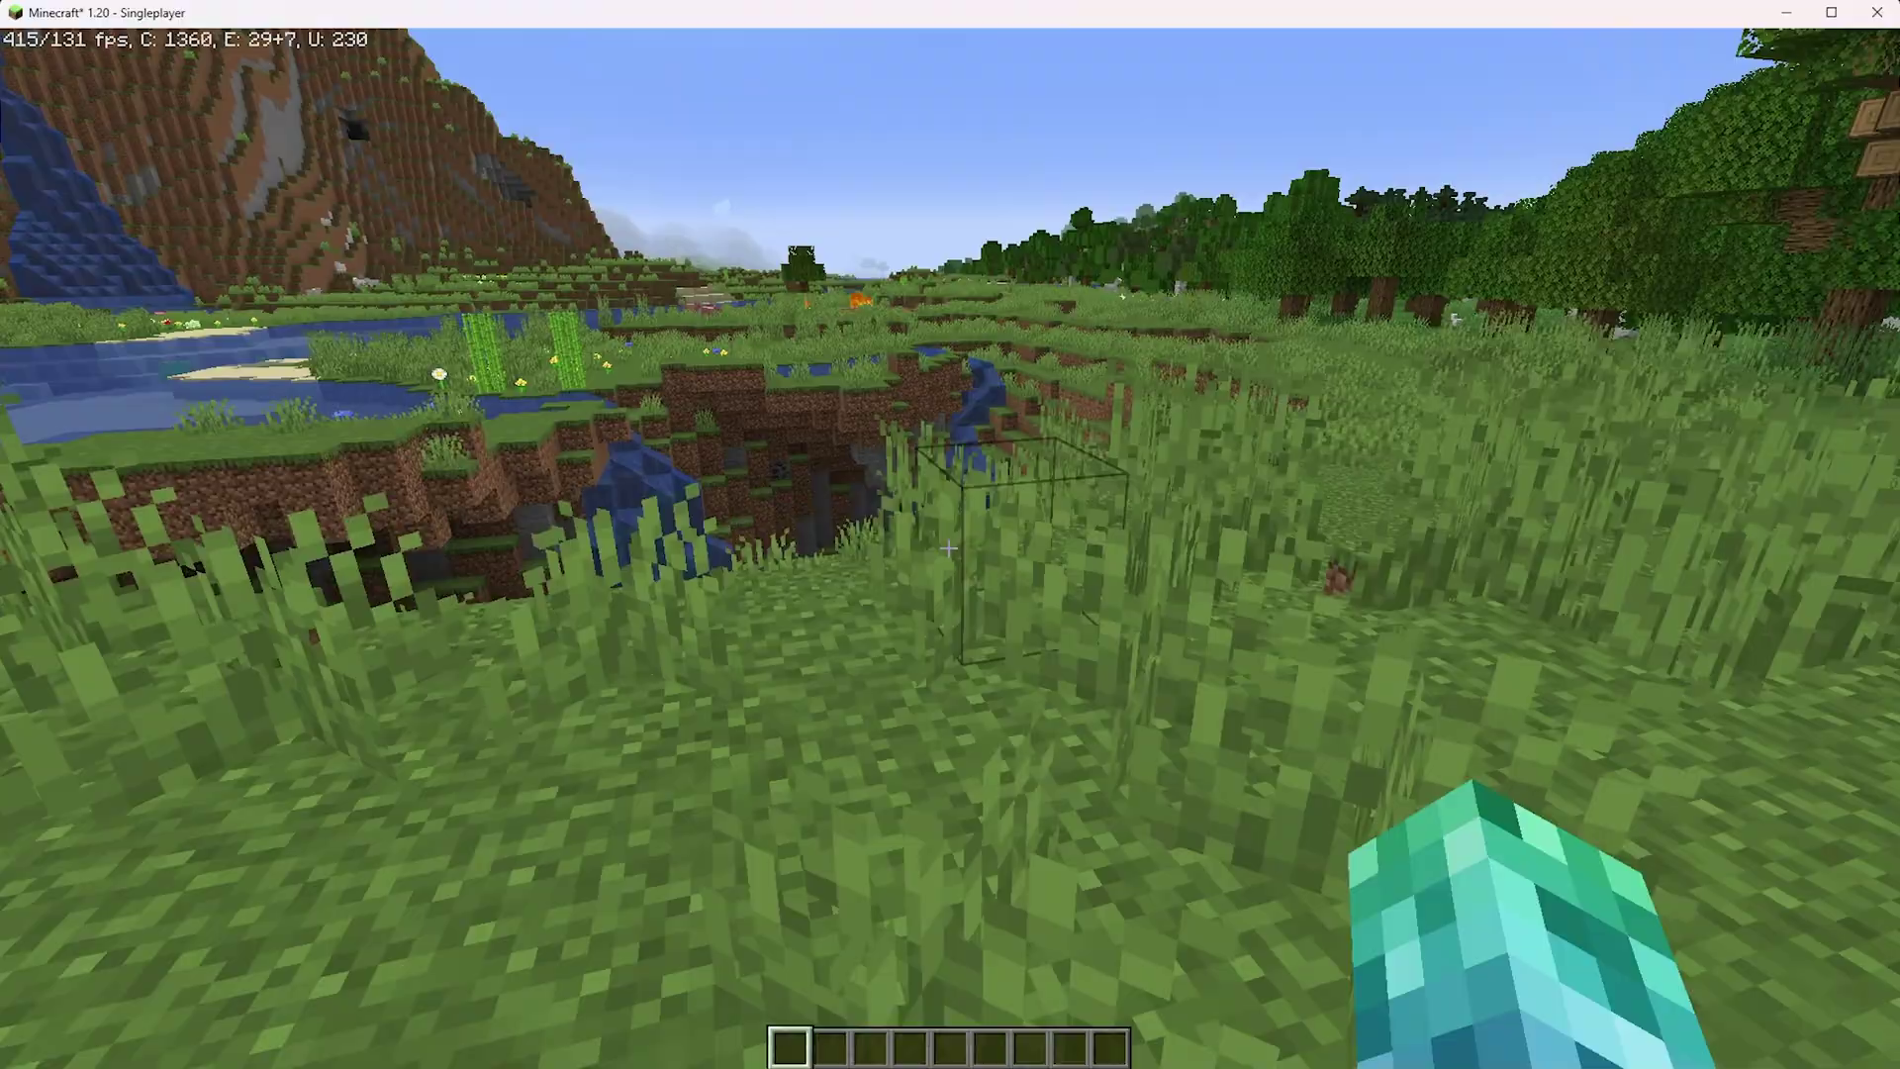
pyautogui.press('w')
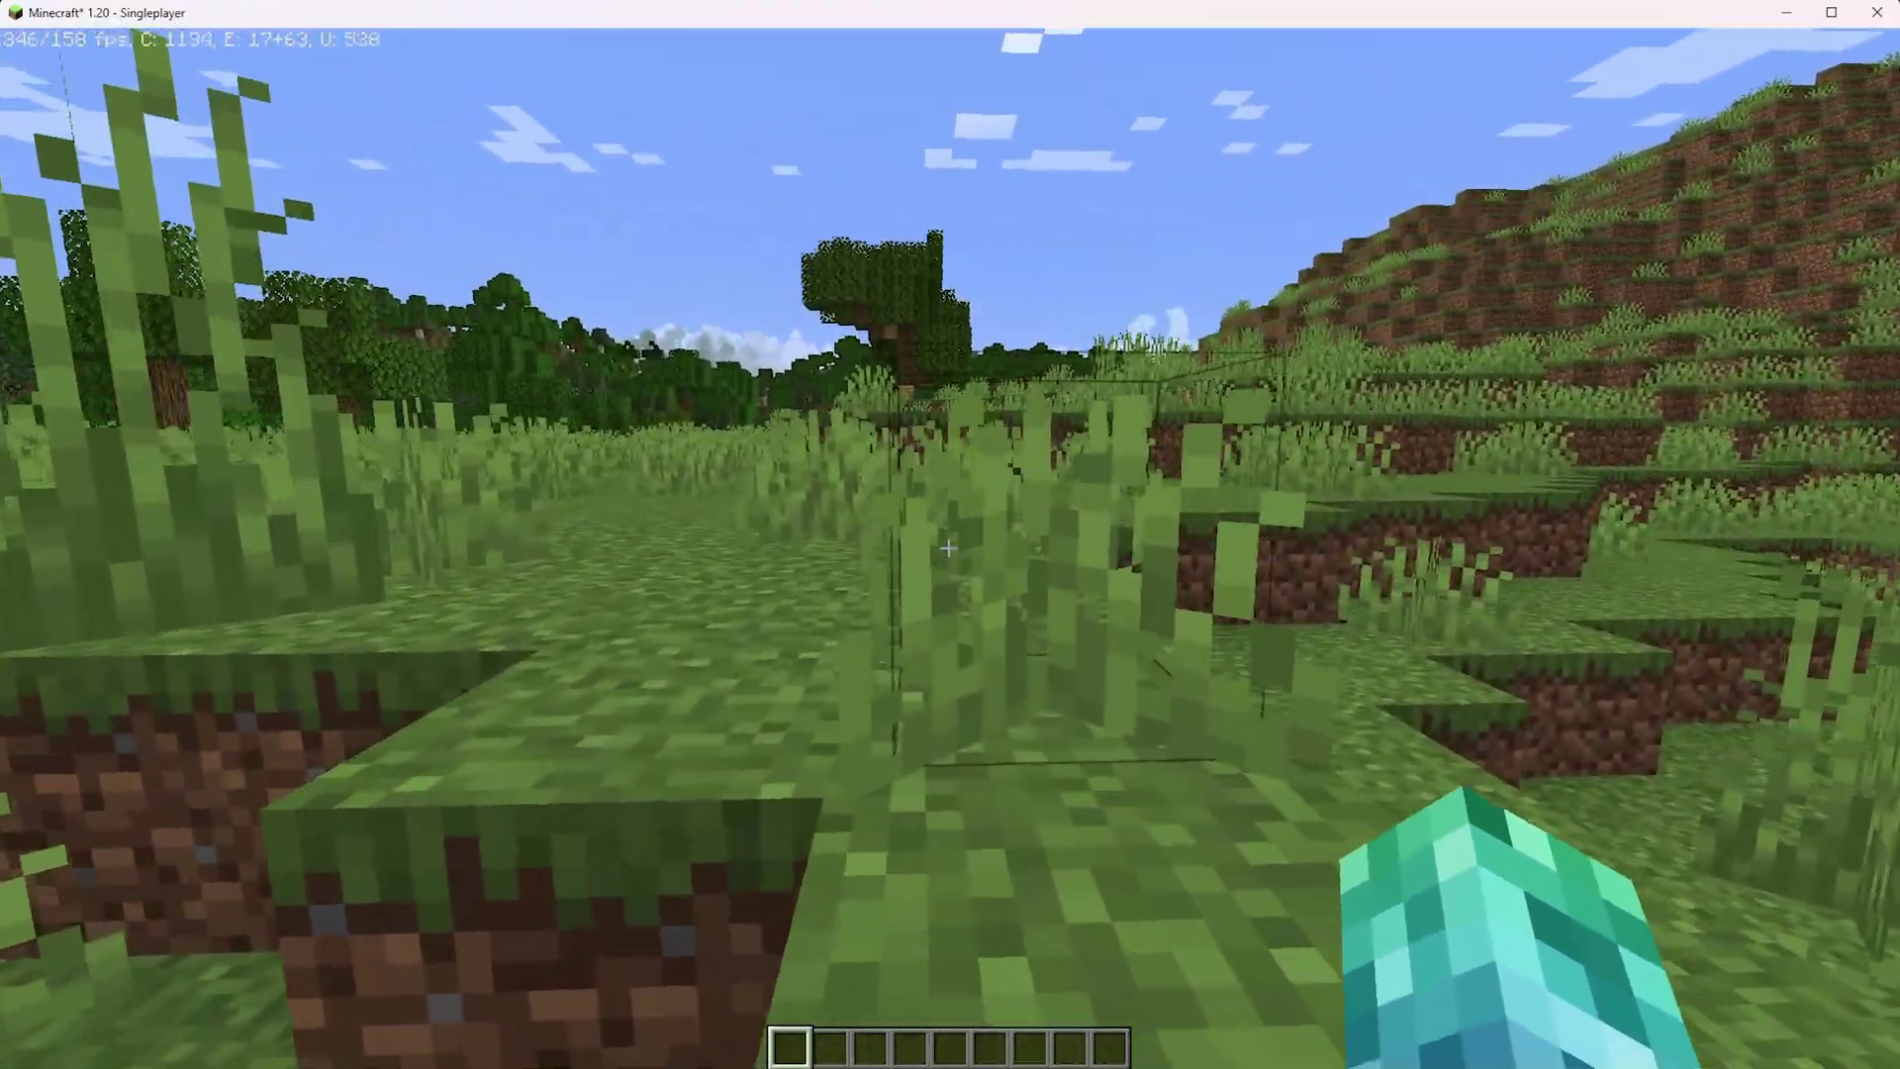
# - Reopen the other video settings, turn Show FPS off, and return to the game
pyautogui.press('Escape')
pyautogui.click(793, 552)
pyautogui.click(789, 441)
pyautogui.click(1188, 723)
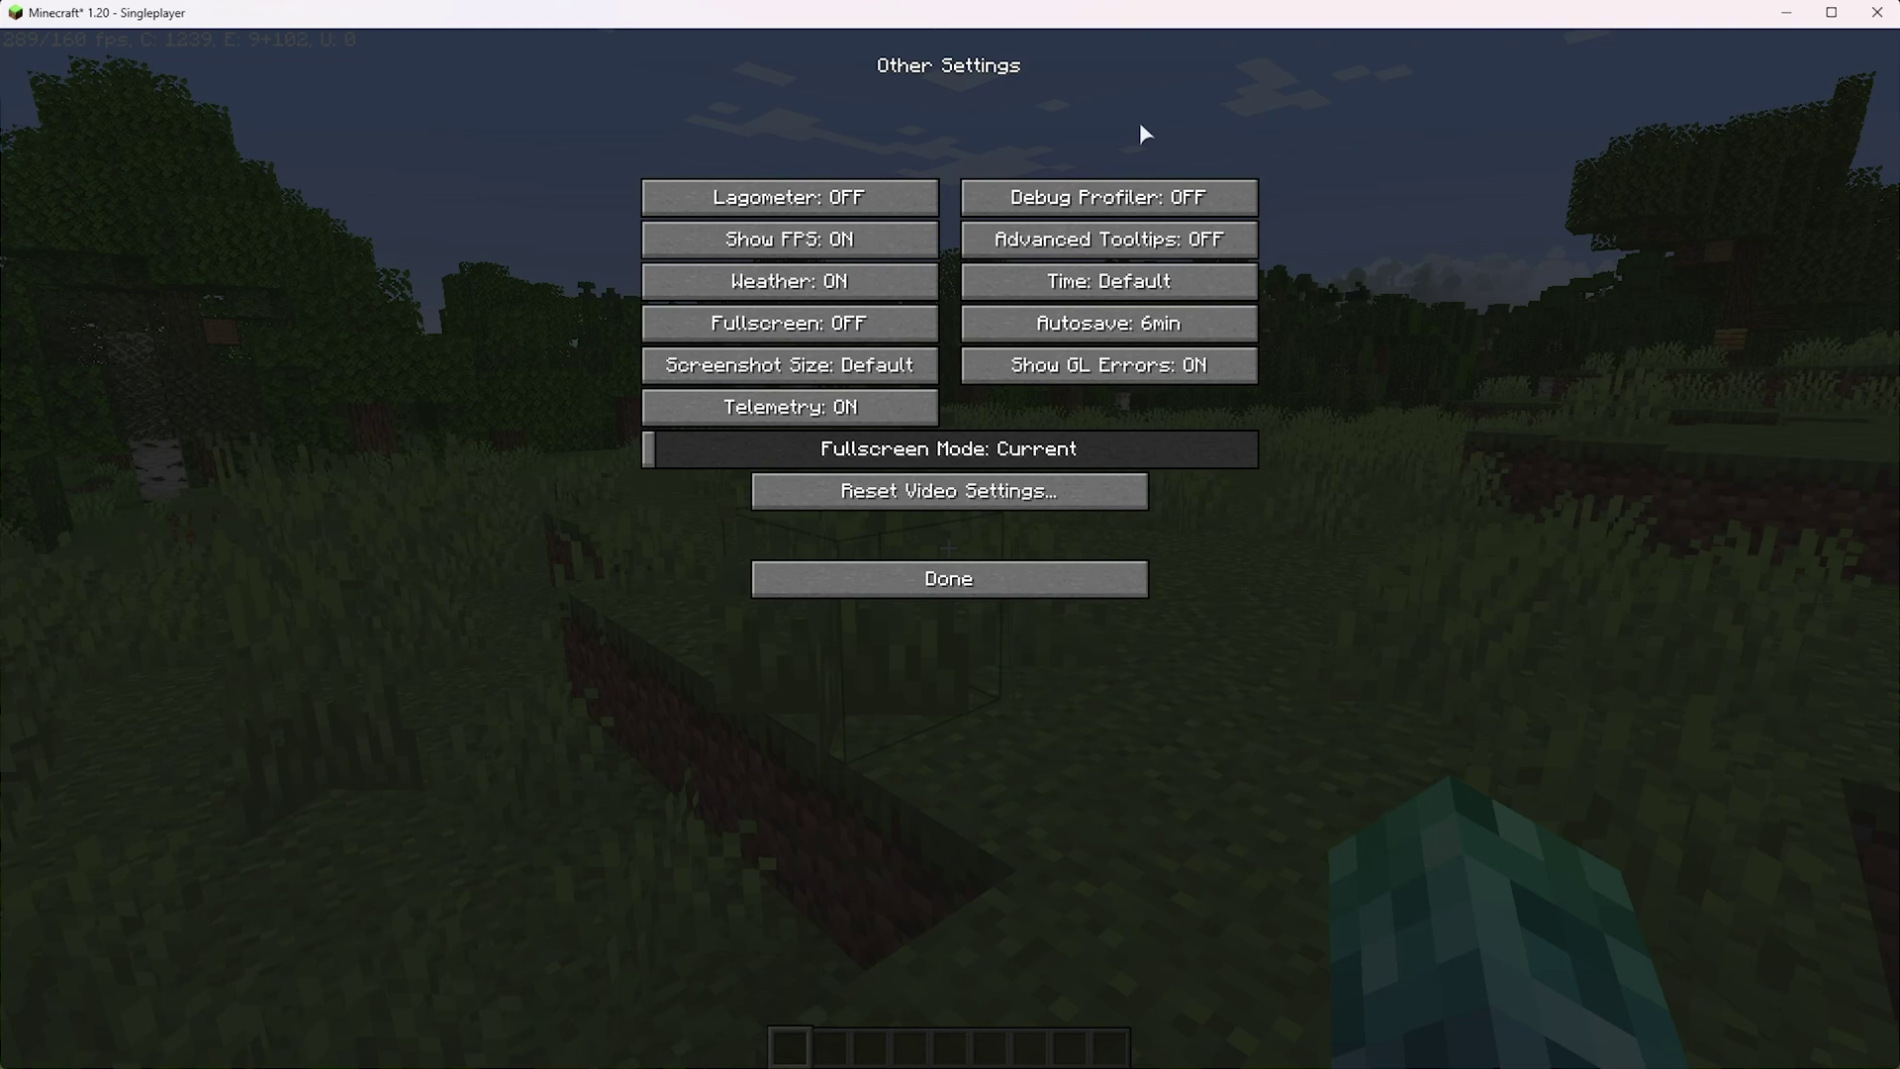
pyautogui.click(933, 241)
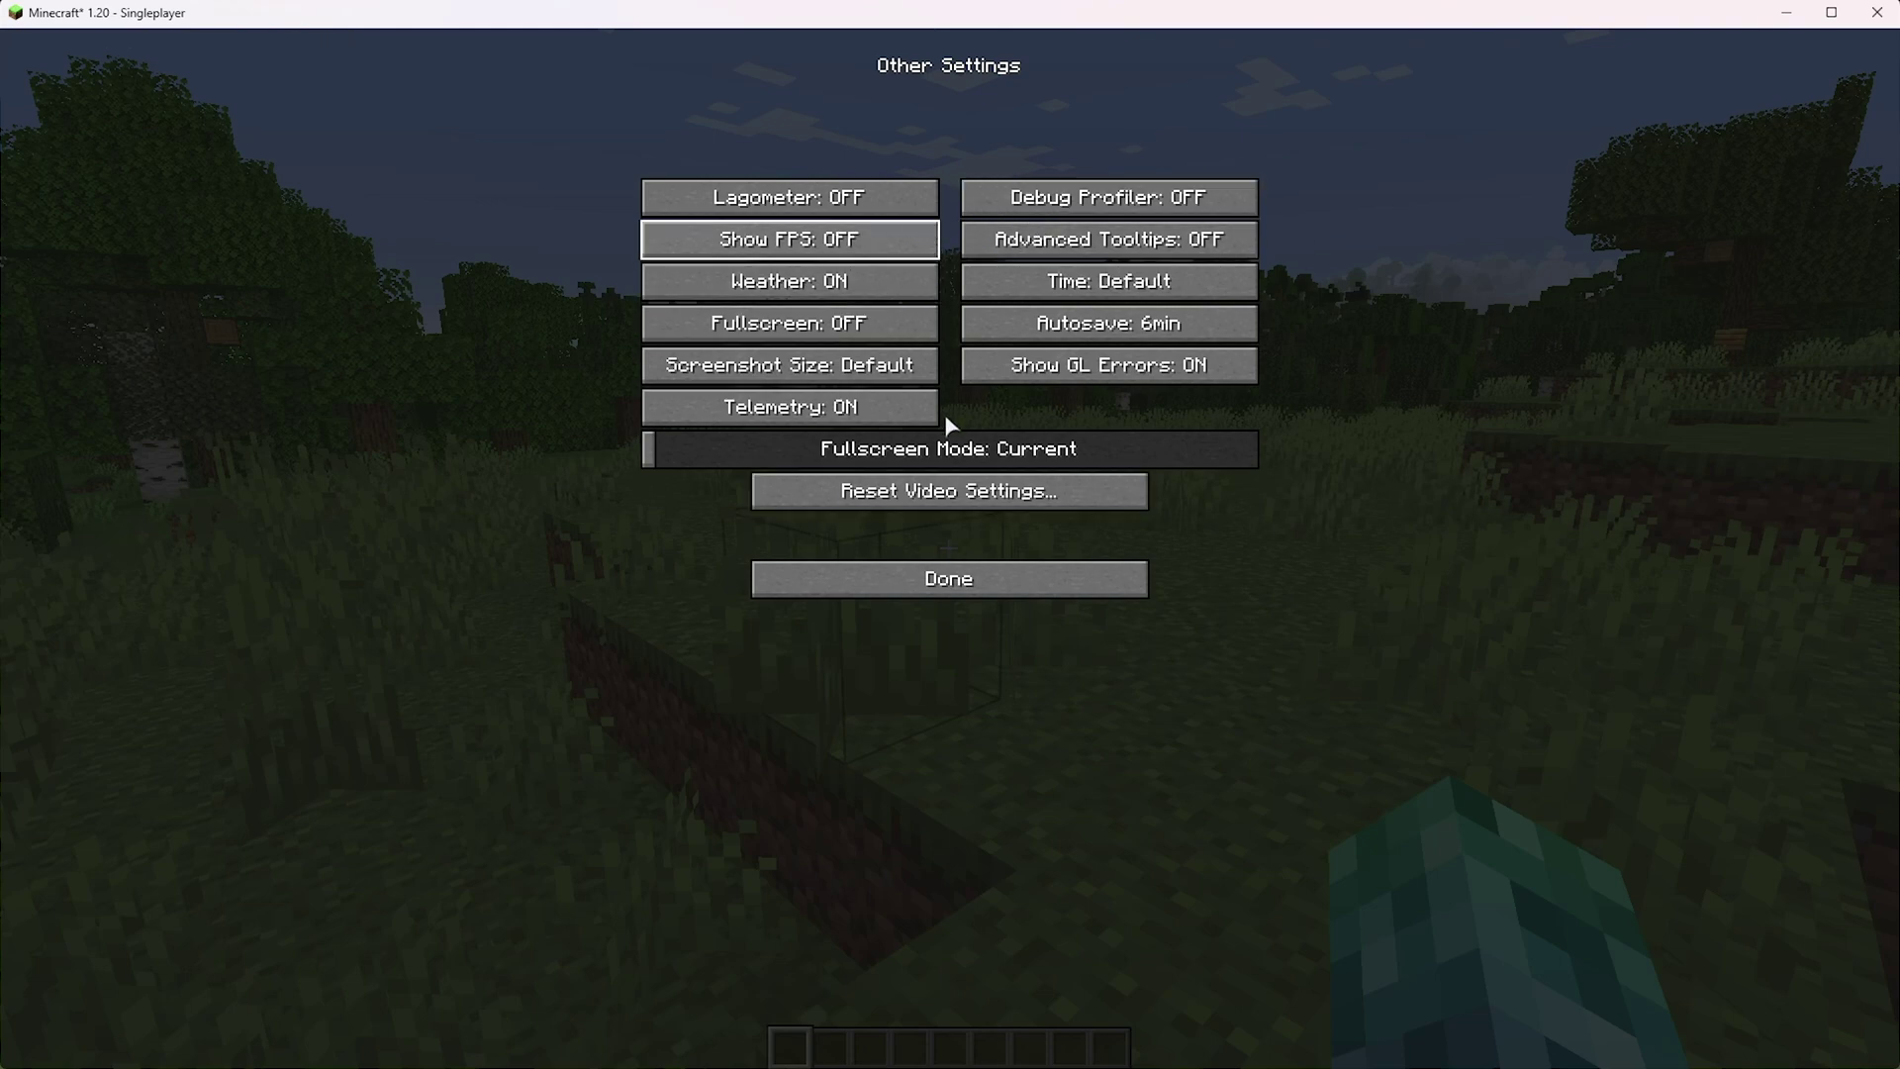
pyautogui.click(962, 582)
pyautogui.click(962, 586)
pyautogui.press('Escape')
pyautogui.press('Escape')
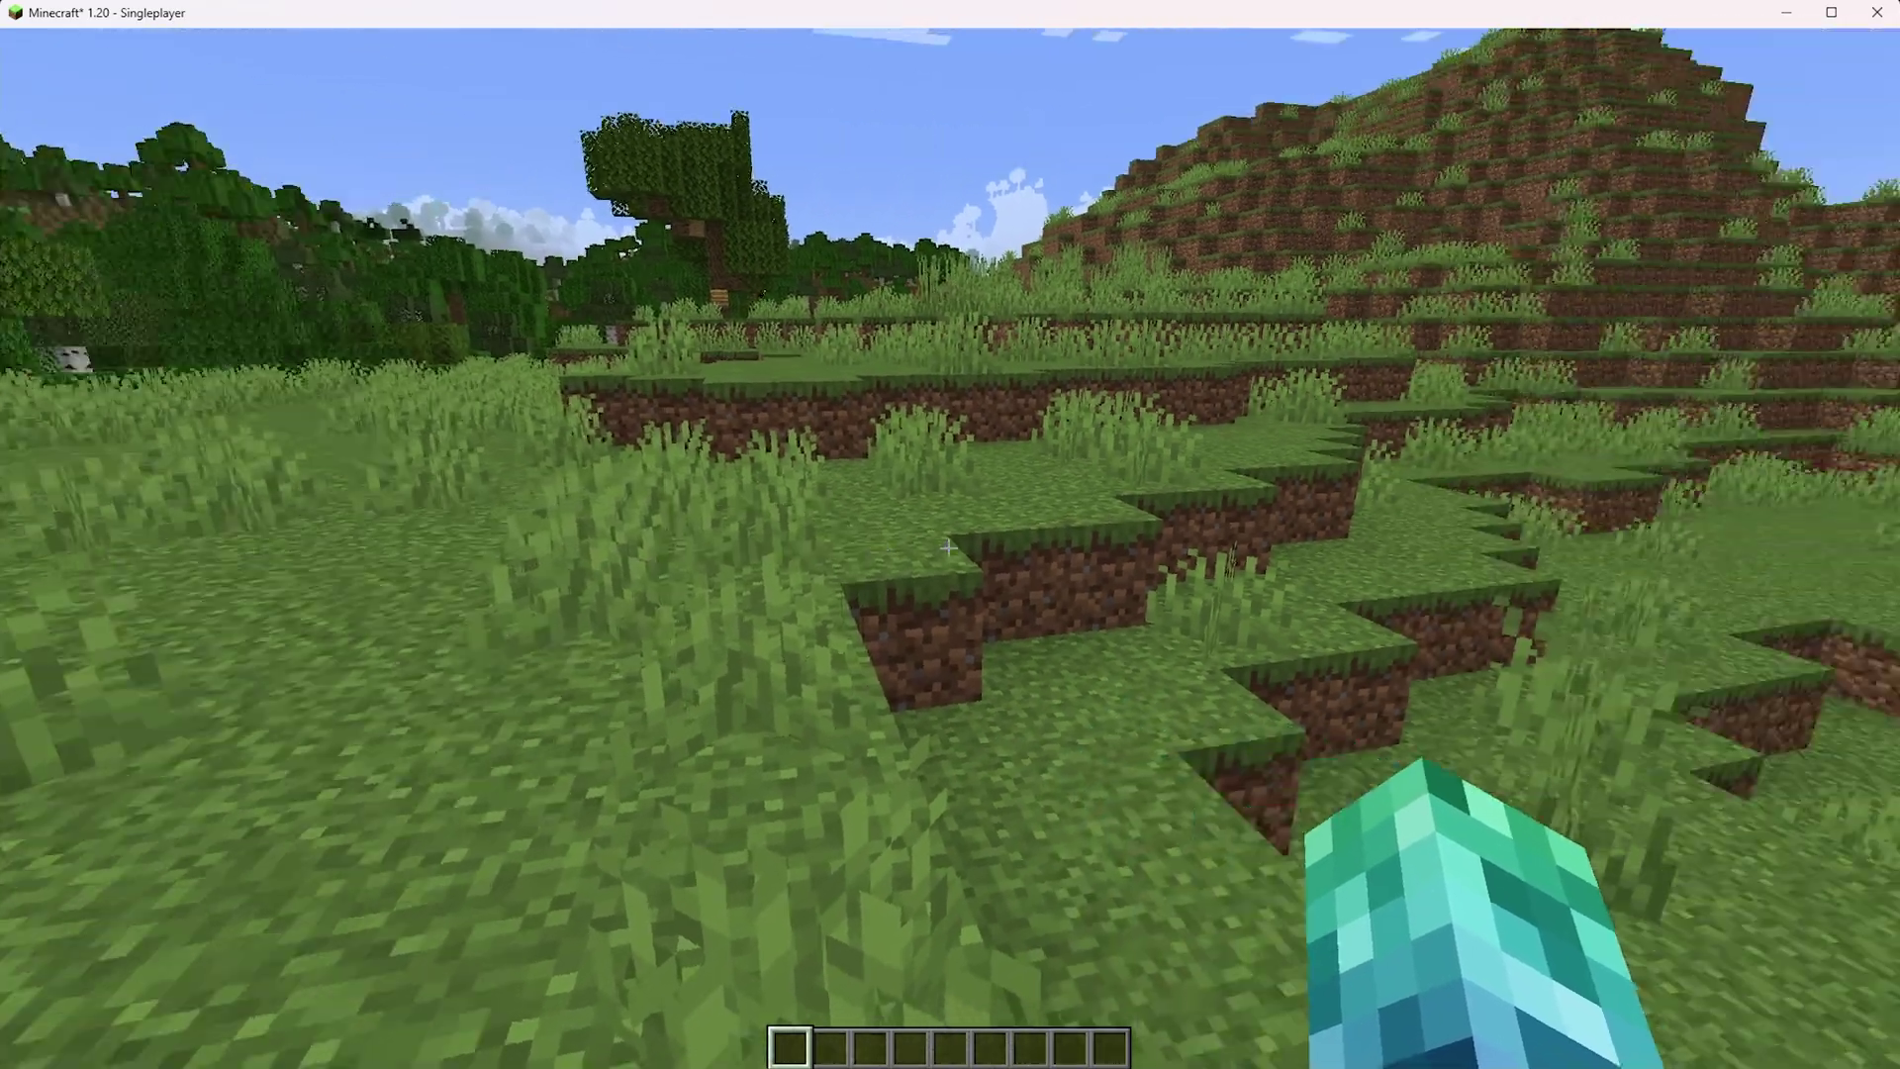
# - Show and hide the debug screen, and switch the camera to the front-facing third-person view
pyautogui.press('F3')
pyautogui.press('F3')
pyautogui.press('F5')
pyautogui.press('F5')
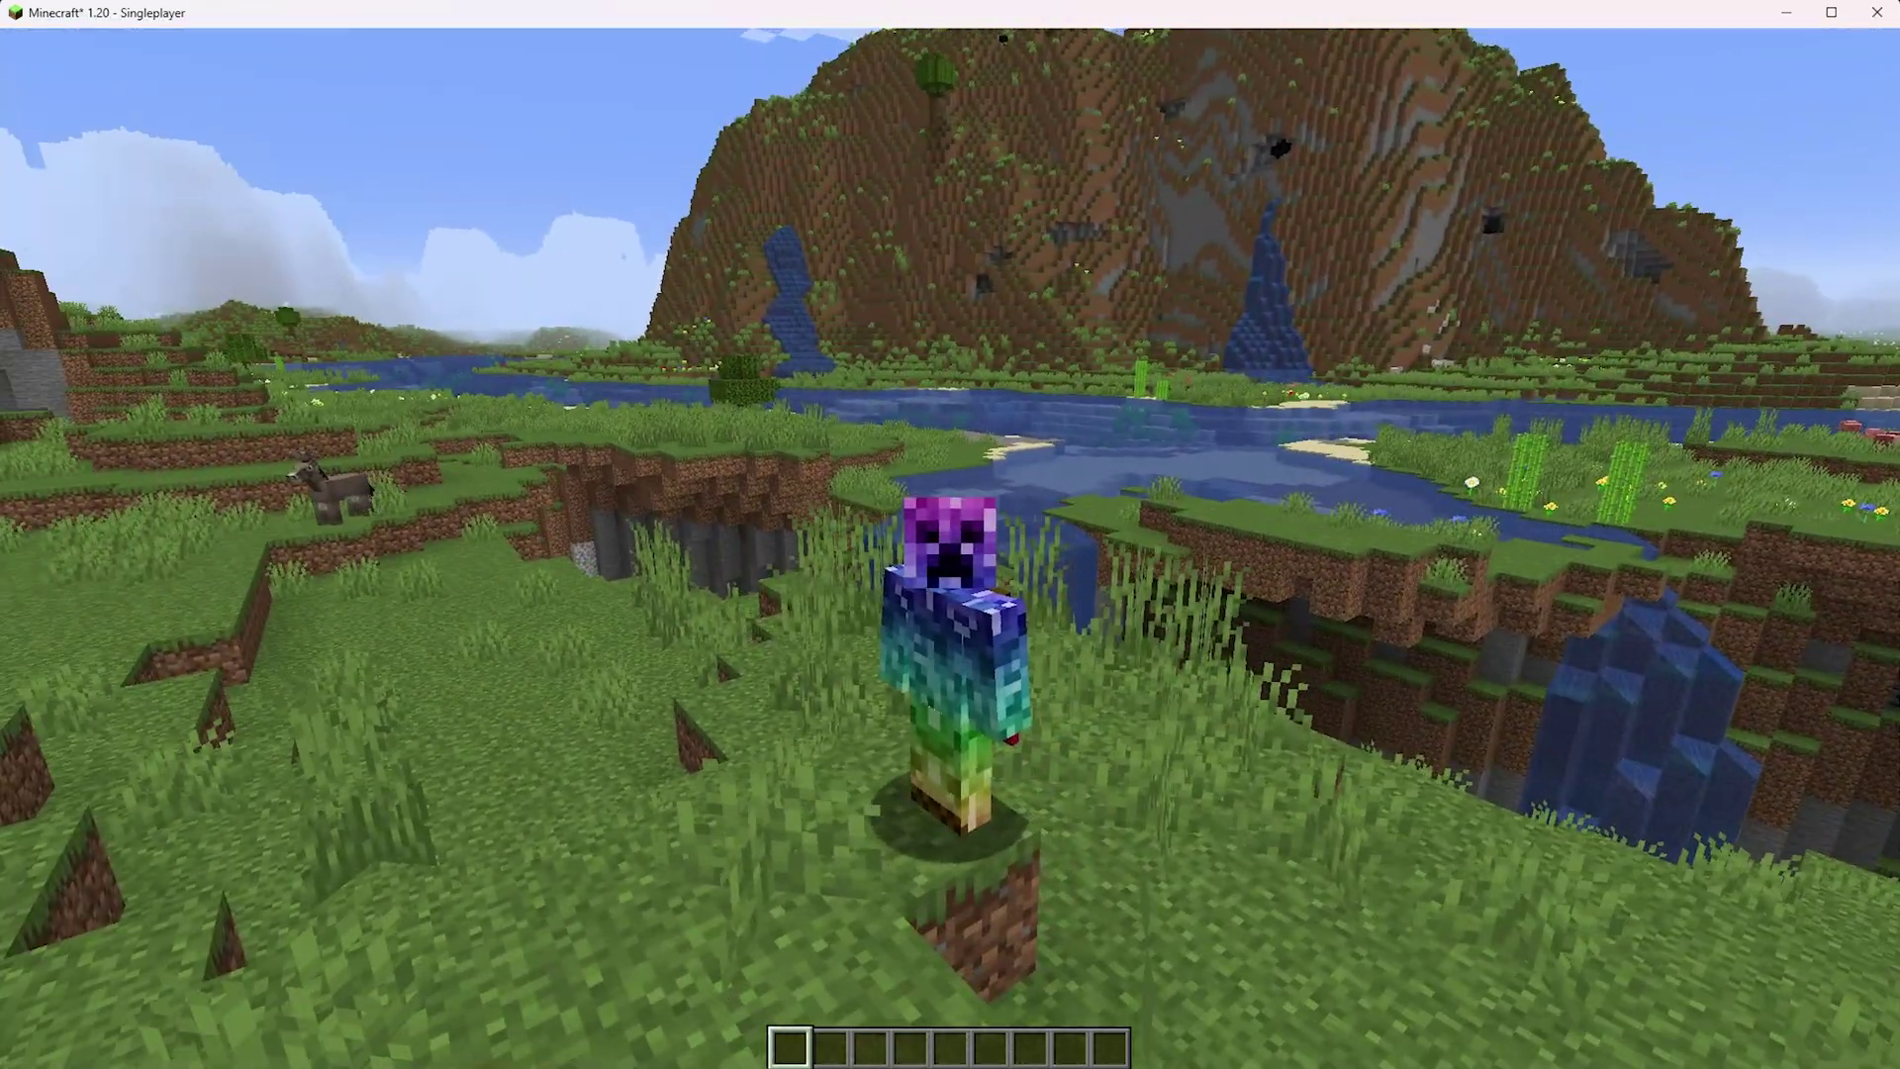